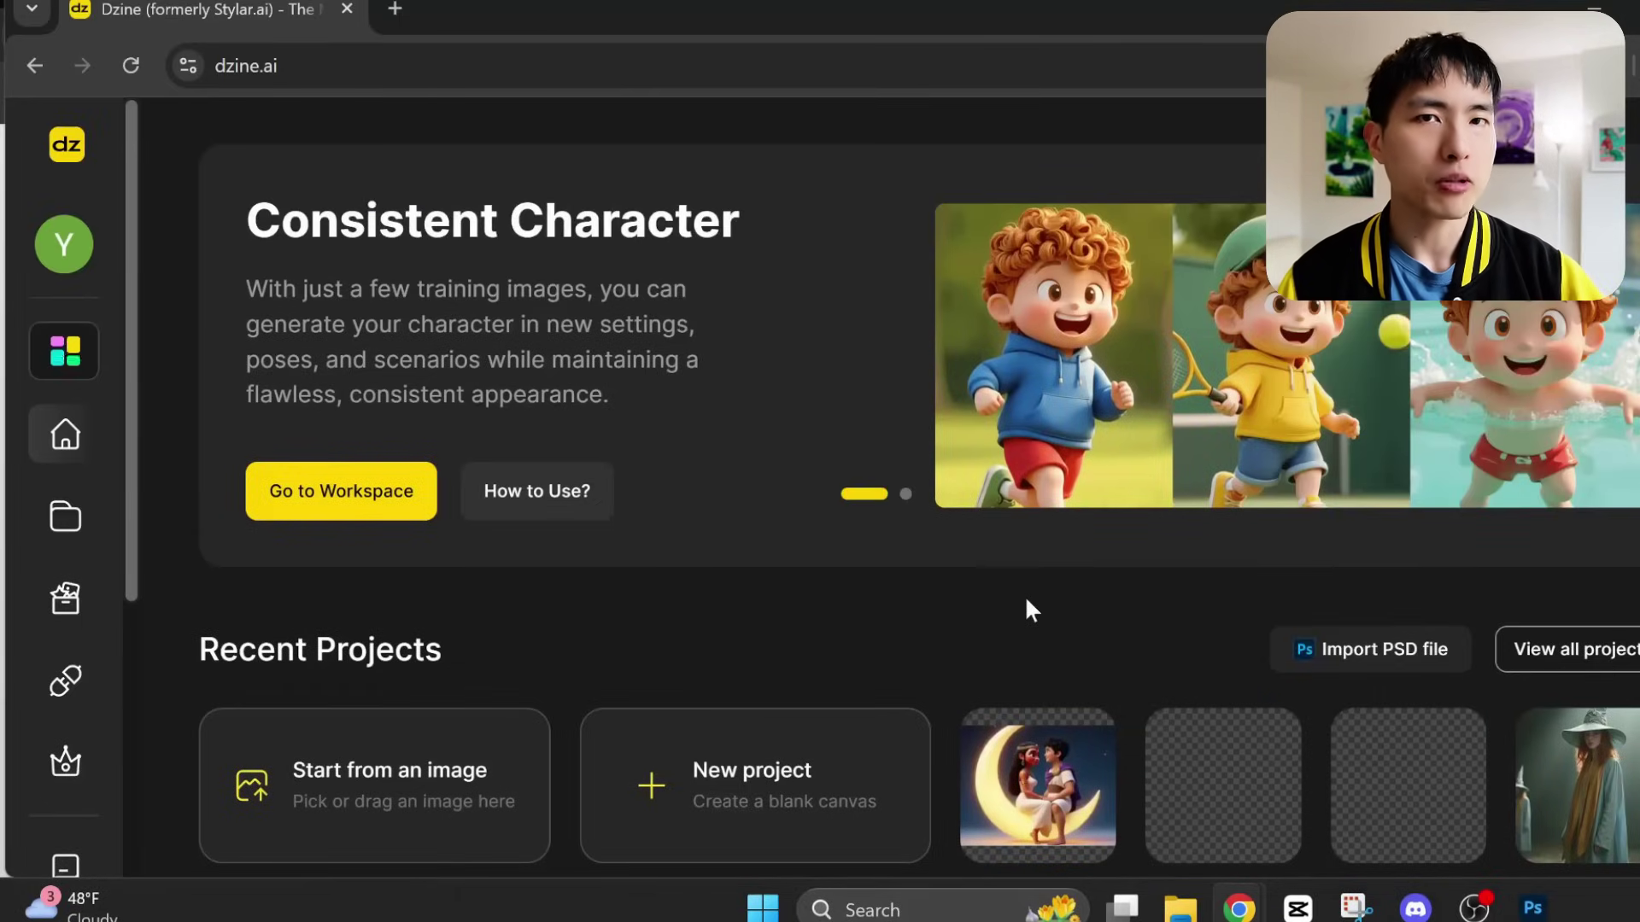
# - Start a blank project called 3dAiStory with a 16:9 canvas of 1536×864
pyautogui.scroll(-2, 928, 603)
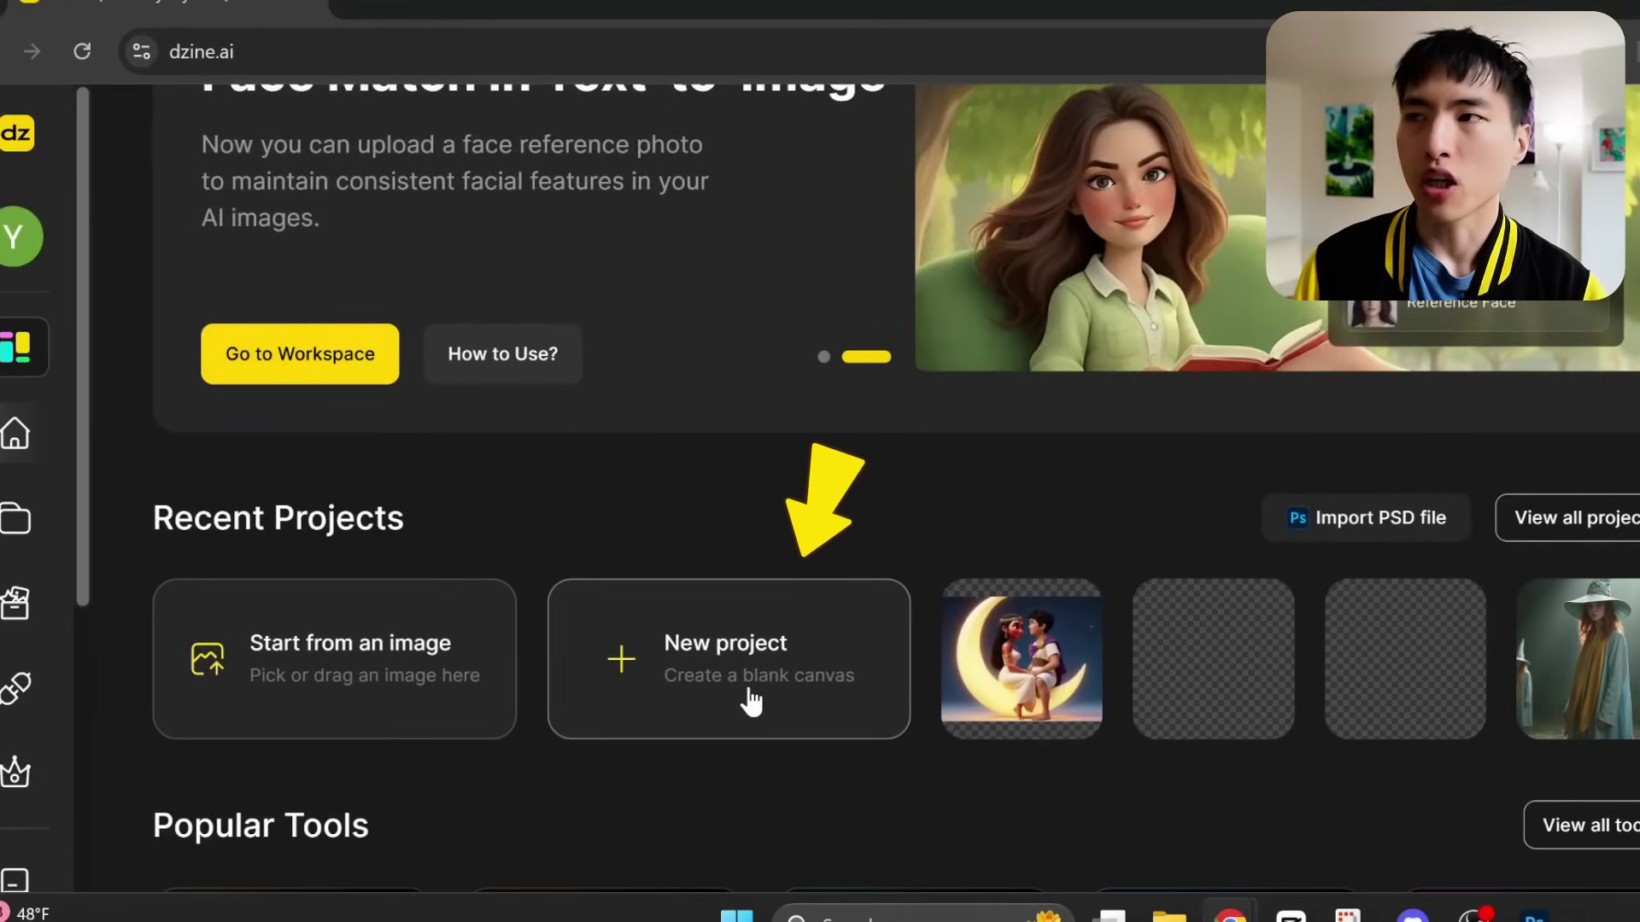
pyautogui.click(749, 691)
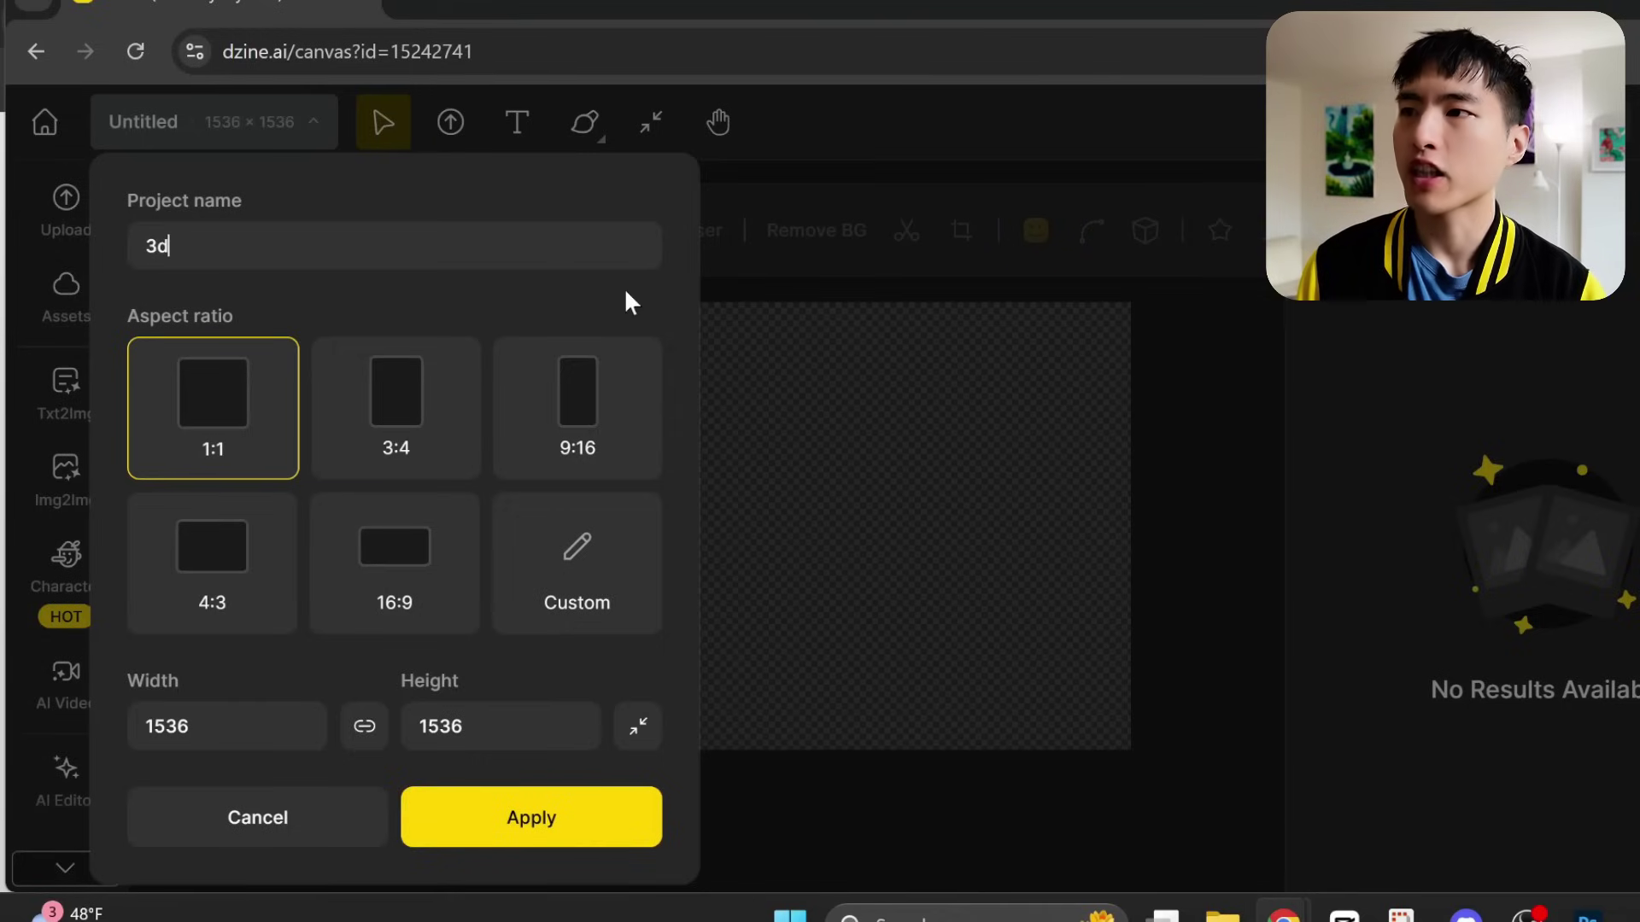
pyautogui.write('3dAiStory')
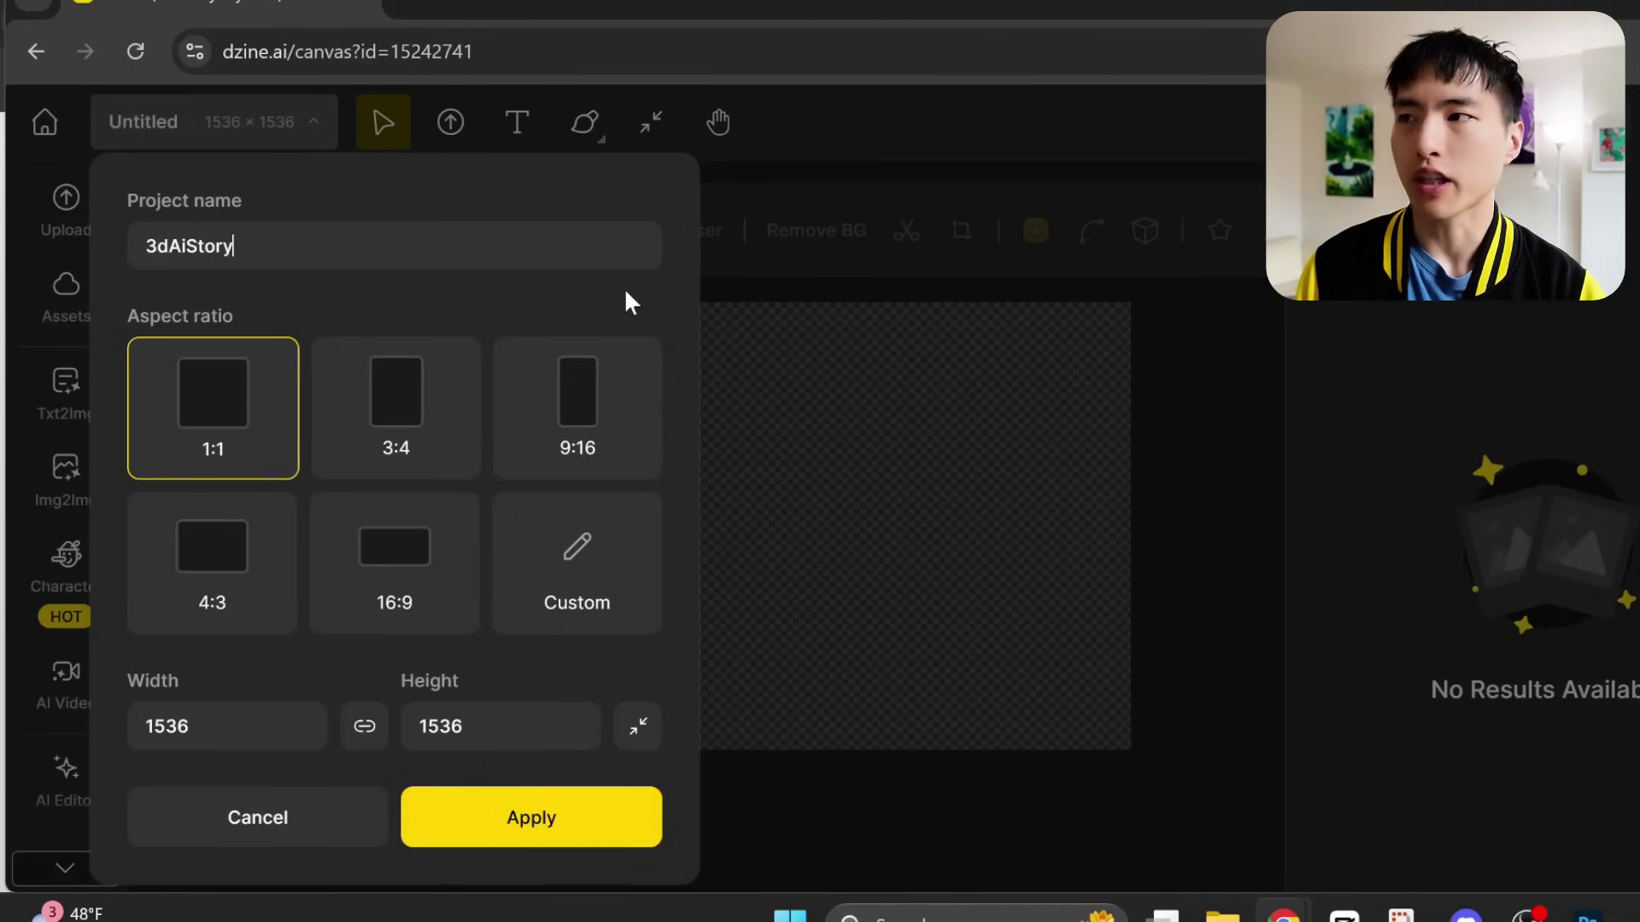
pyautogui.click(453, 579)
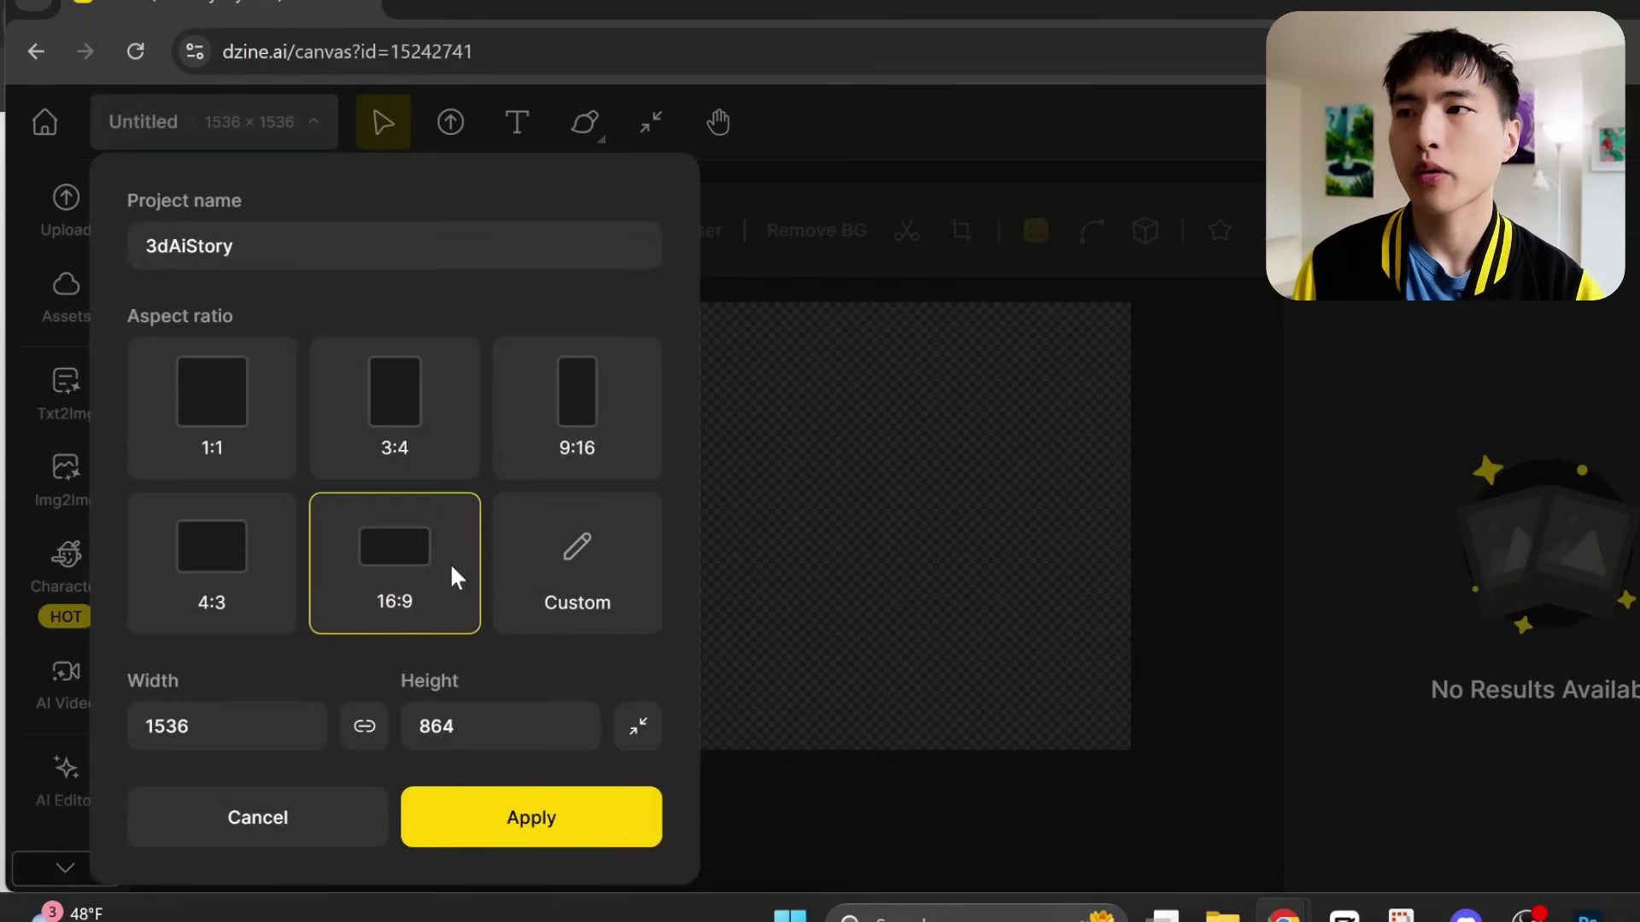
pyautogui.click(543, 837)
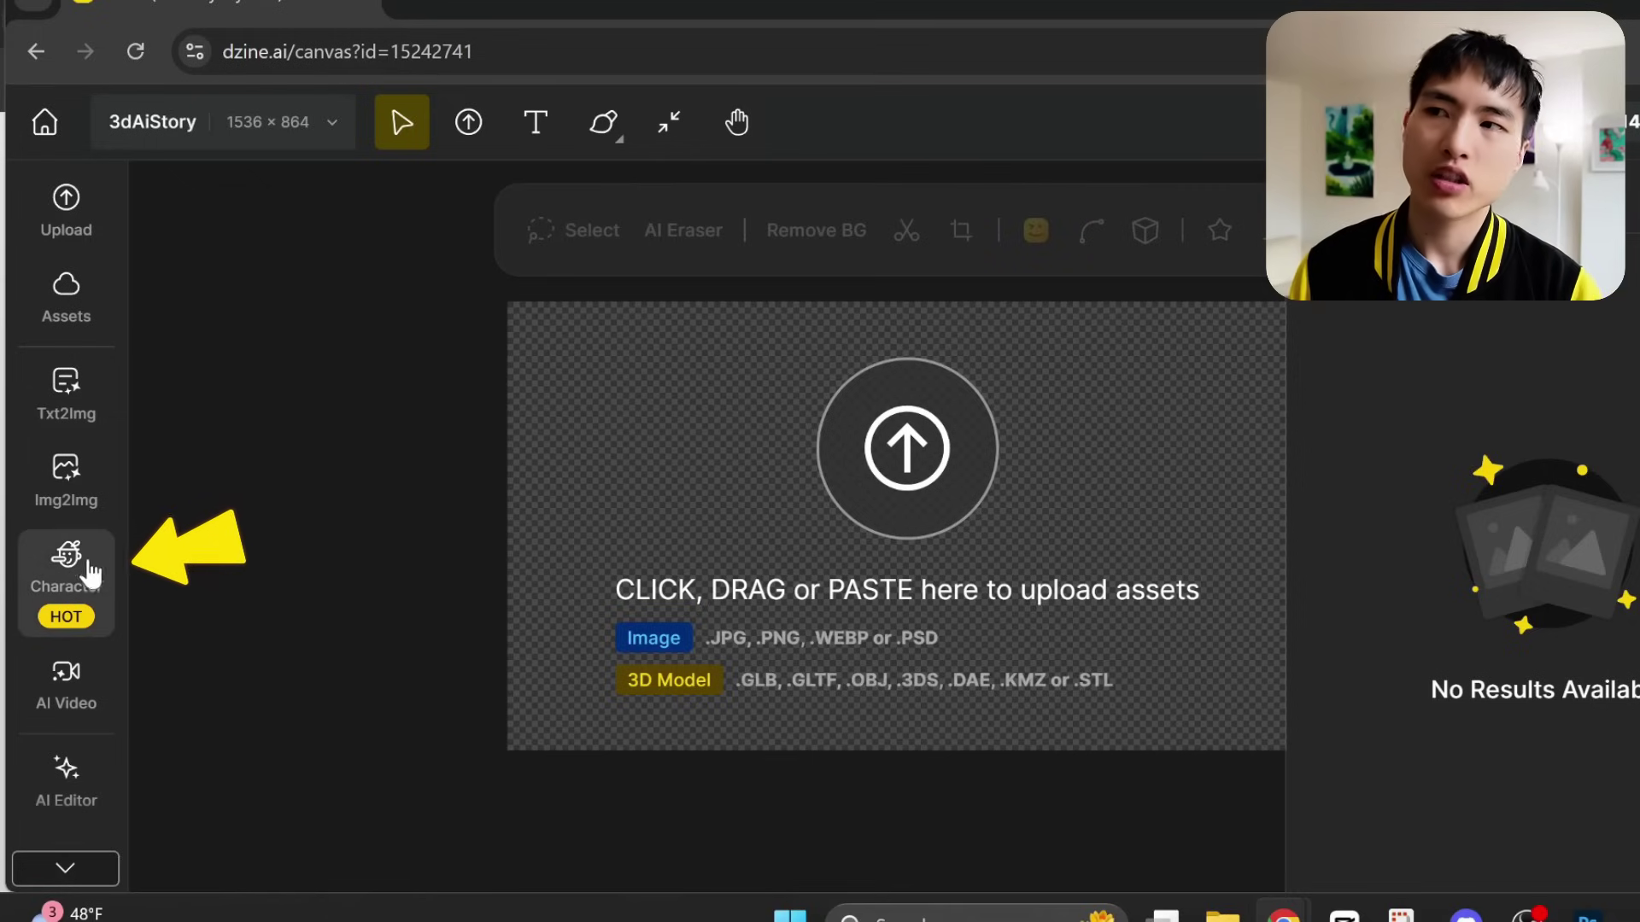
# - Start a Character Sheet and paste the Cleopatra Egyptian-queen description as its prompt
pyautogui.click(89, 577)
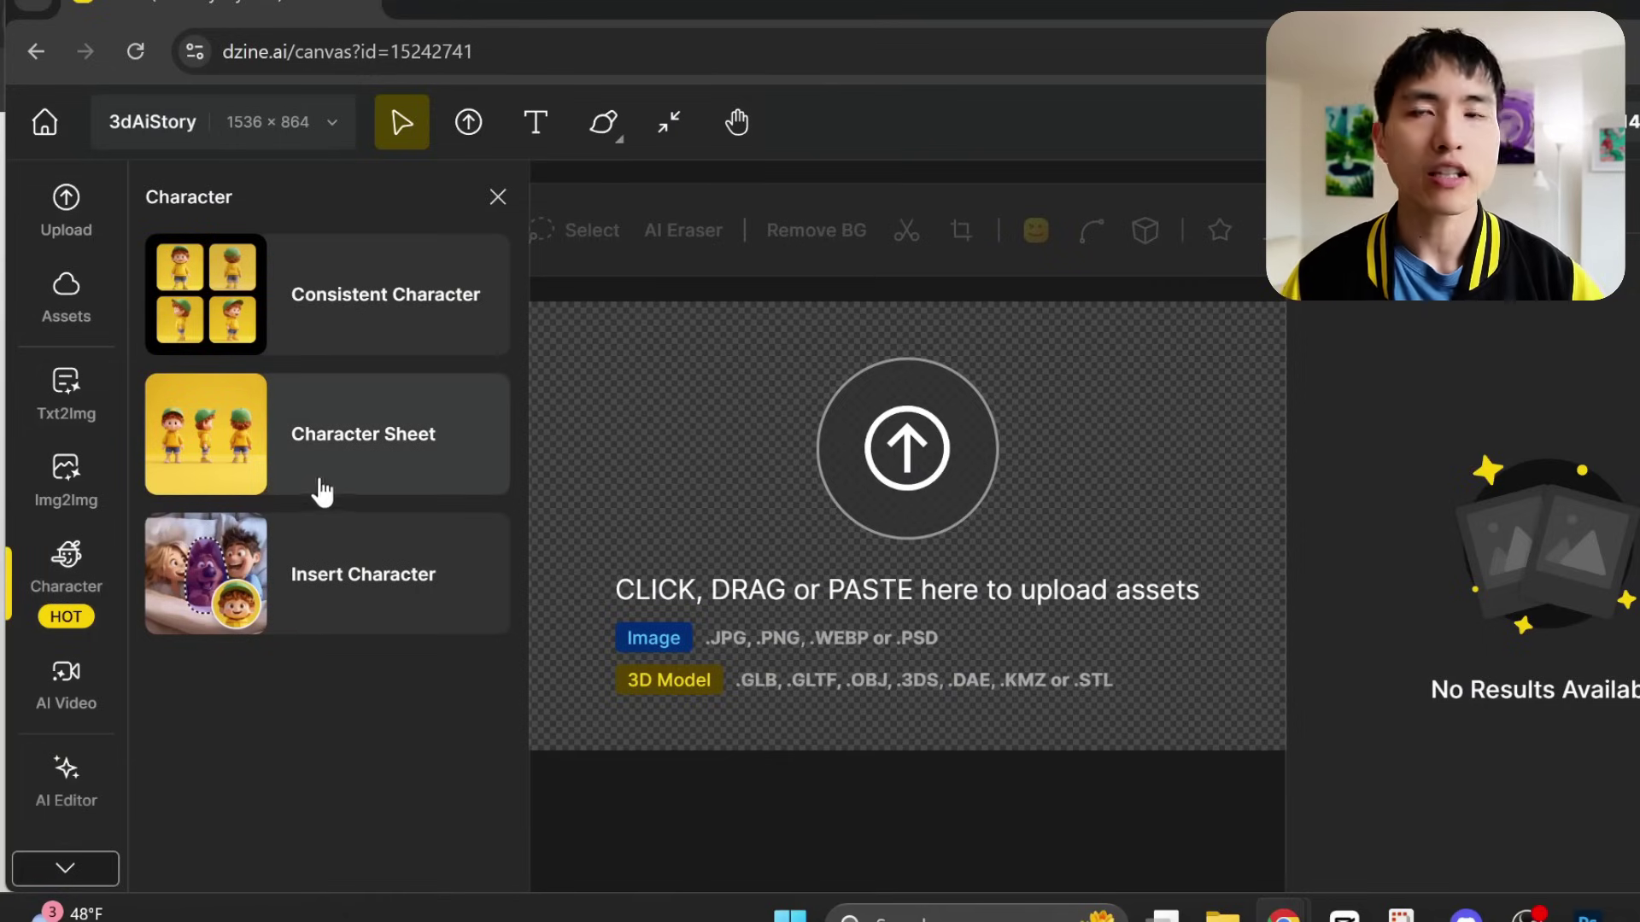
pyautogui.click(366, 462)
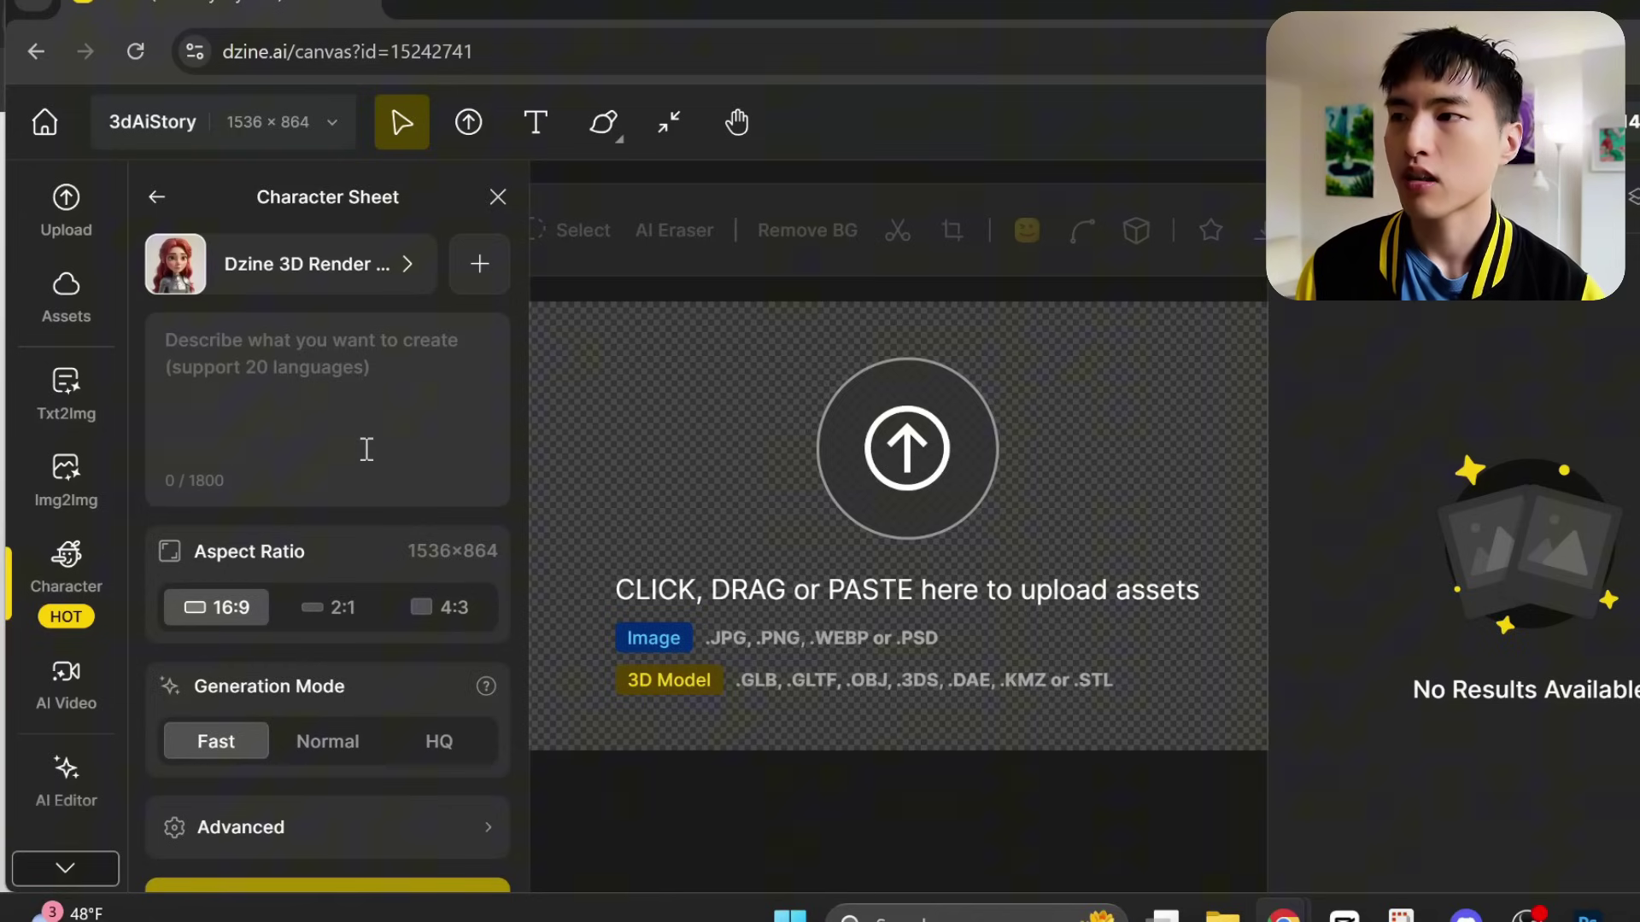
pyautogui.click(367, 449)
pyautogui.write('cleopatra the egyptian queen, wearing a white linen dress with golden jewelry, dreadlocks with beads in it, with an egyptian headdress and a large necklace, purple eyes, 3d')
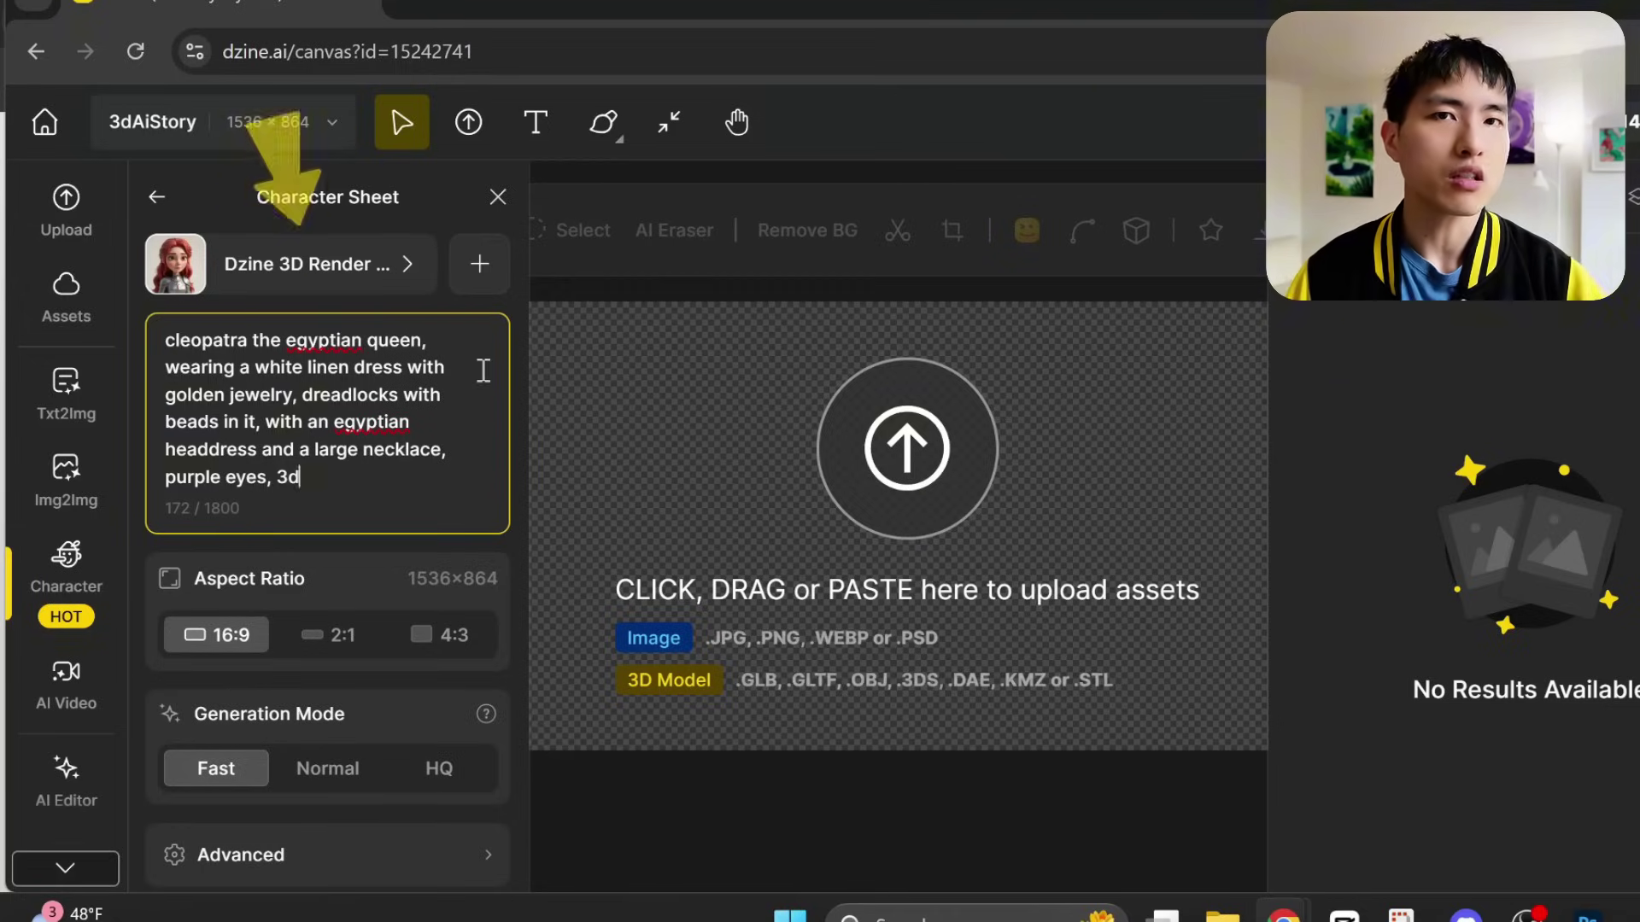
# - Switch the art style to Cozy 3D and generate the Cleopatra character sheet
pyautogui.click(372, 299)
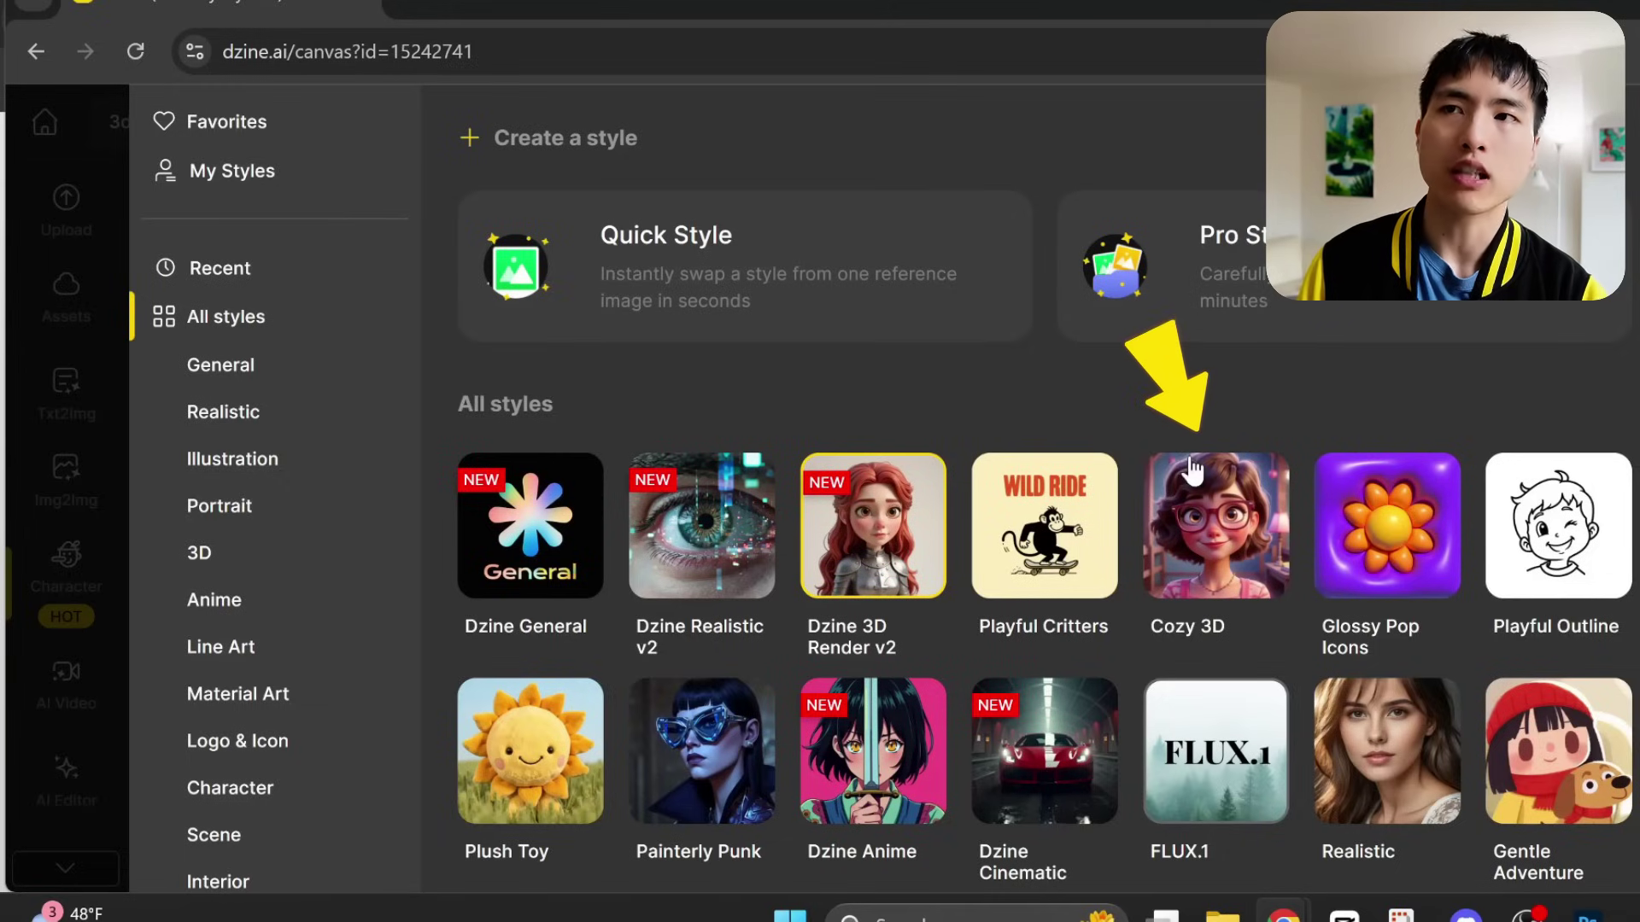
pyautogui.click(1255, 517)
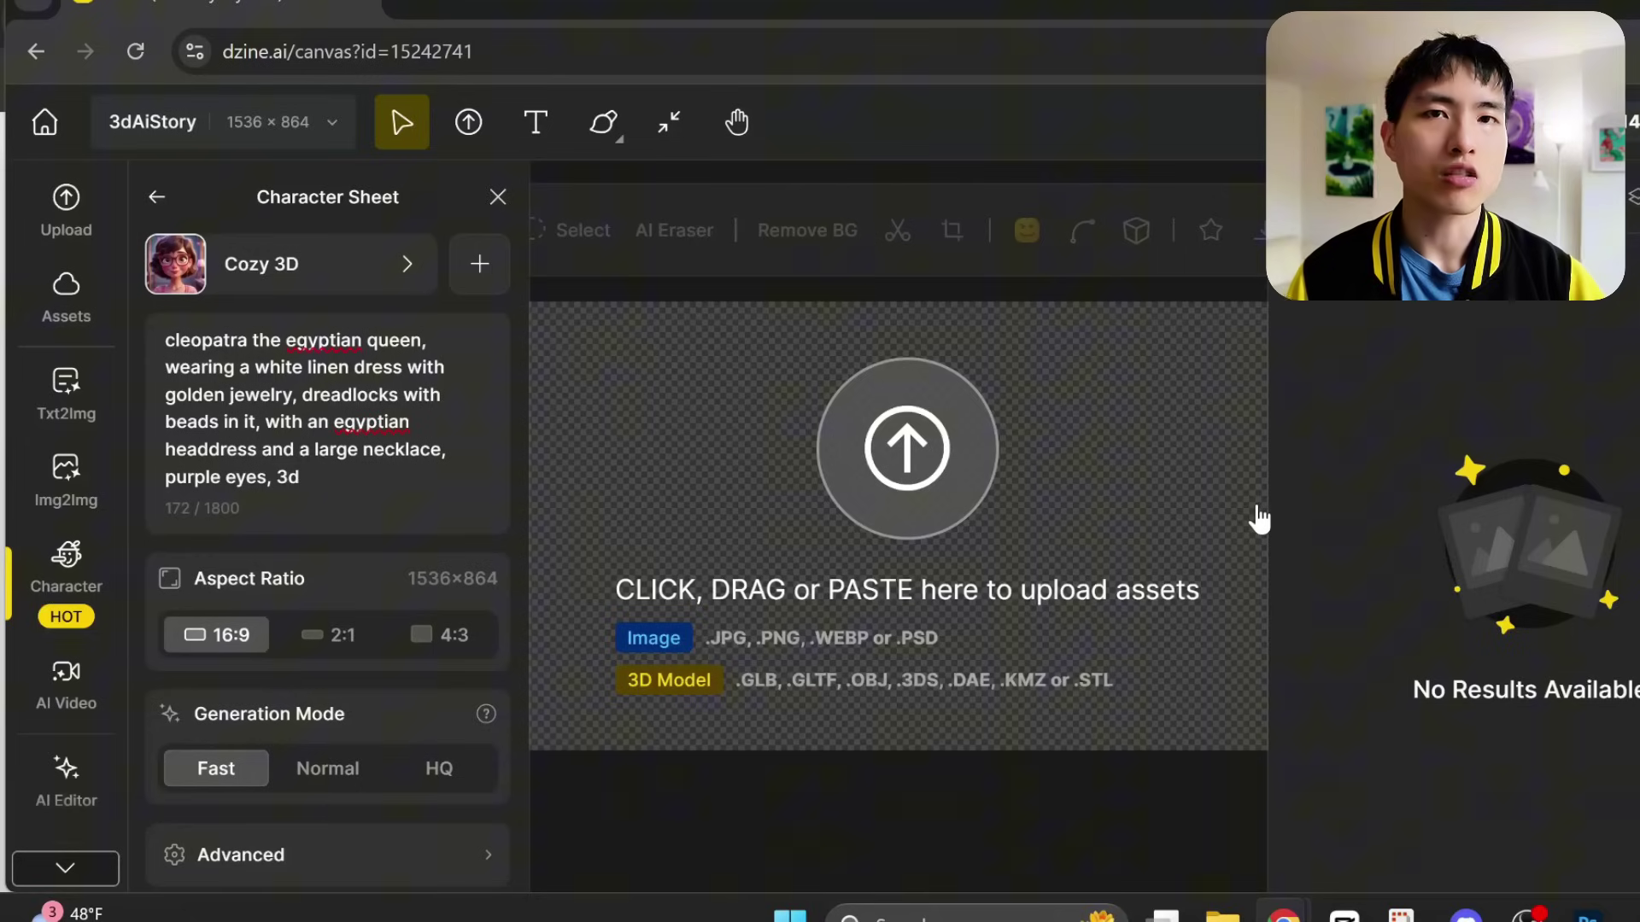
pyautogui.scroll(-1, 367, 483)
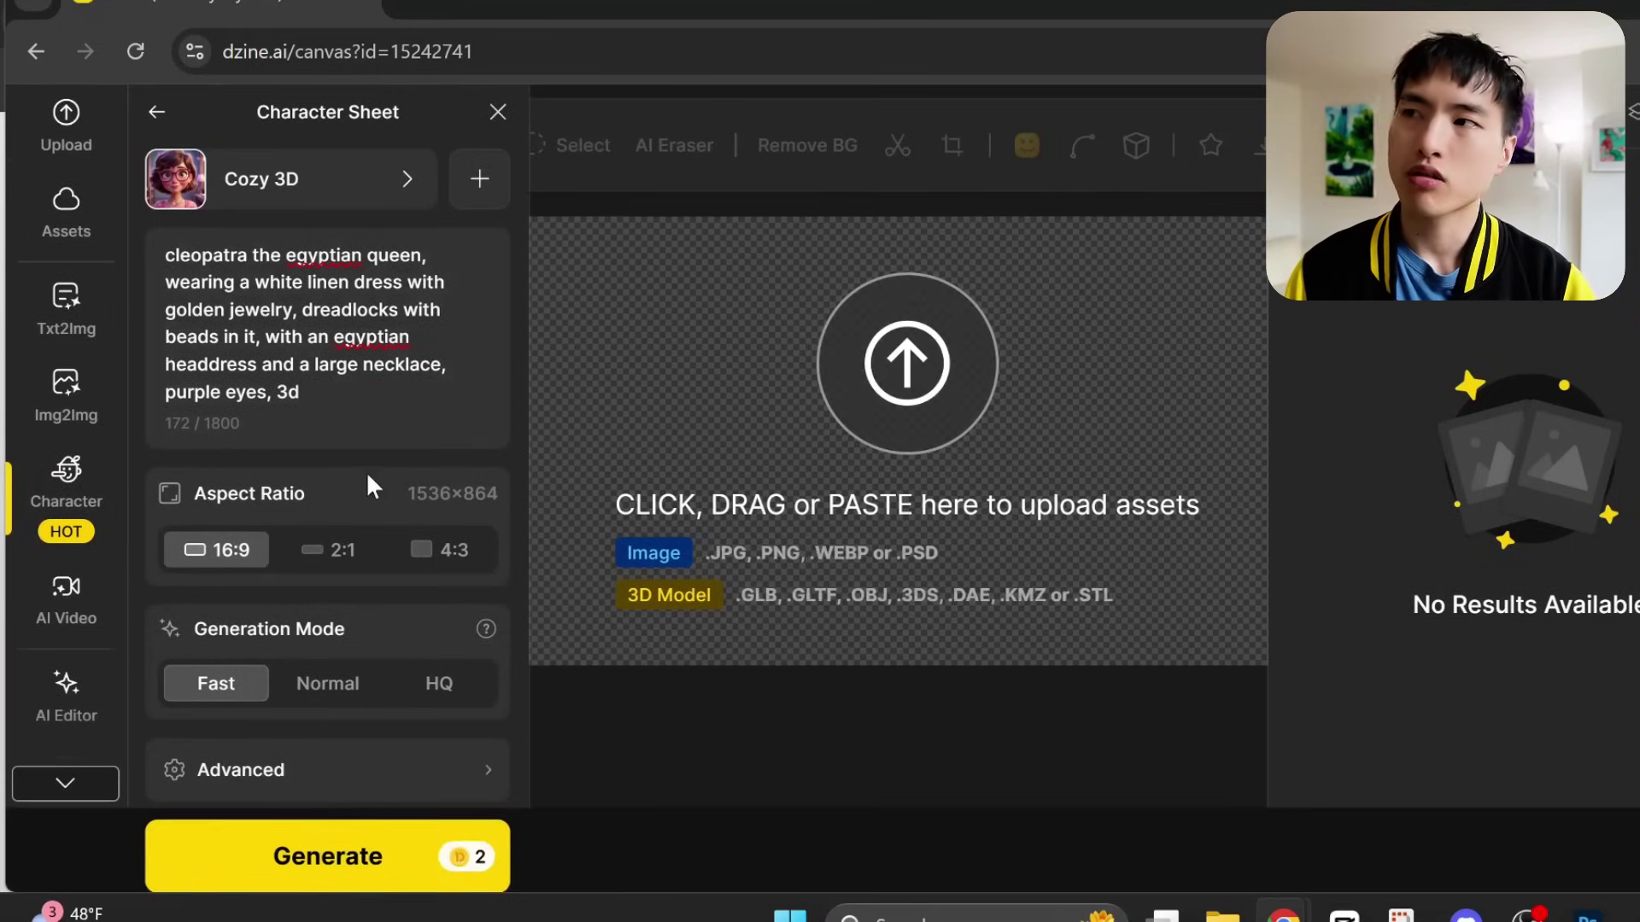
pyautogui.click(392, 849)
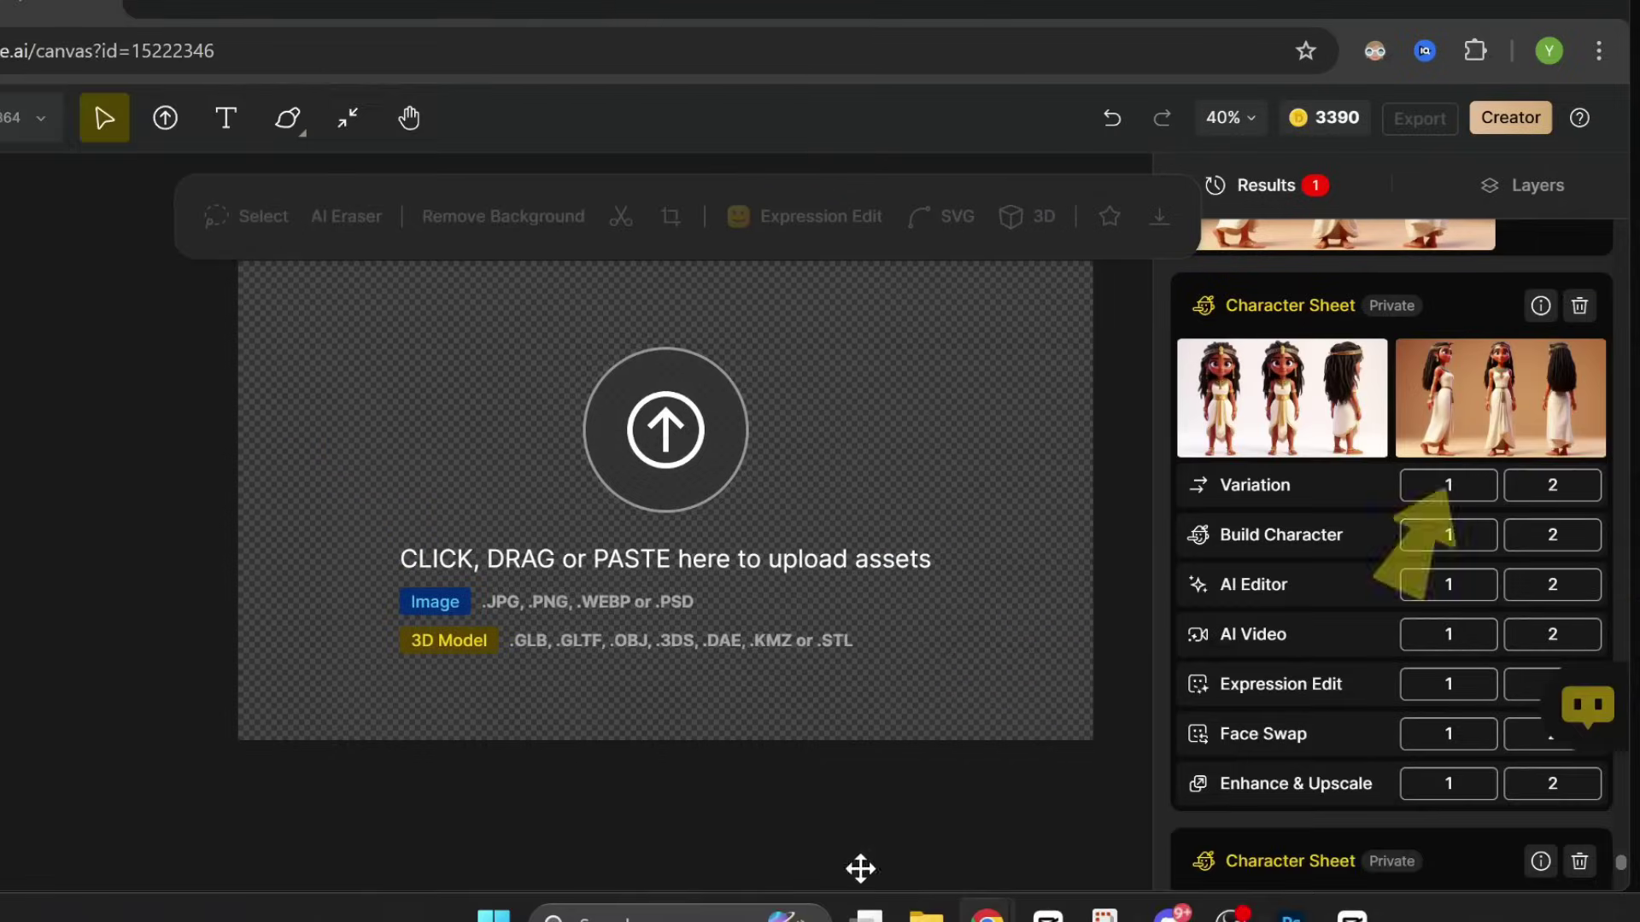
# - Place the second sheet on the canvas, train it as 'Cleopatra', and return to the library
pyautogui.moveTo(1452, 410)
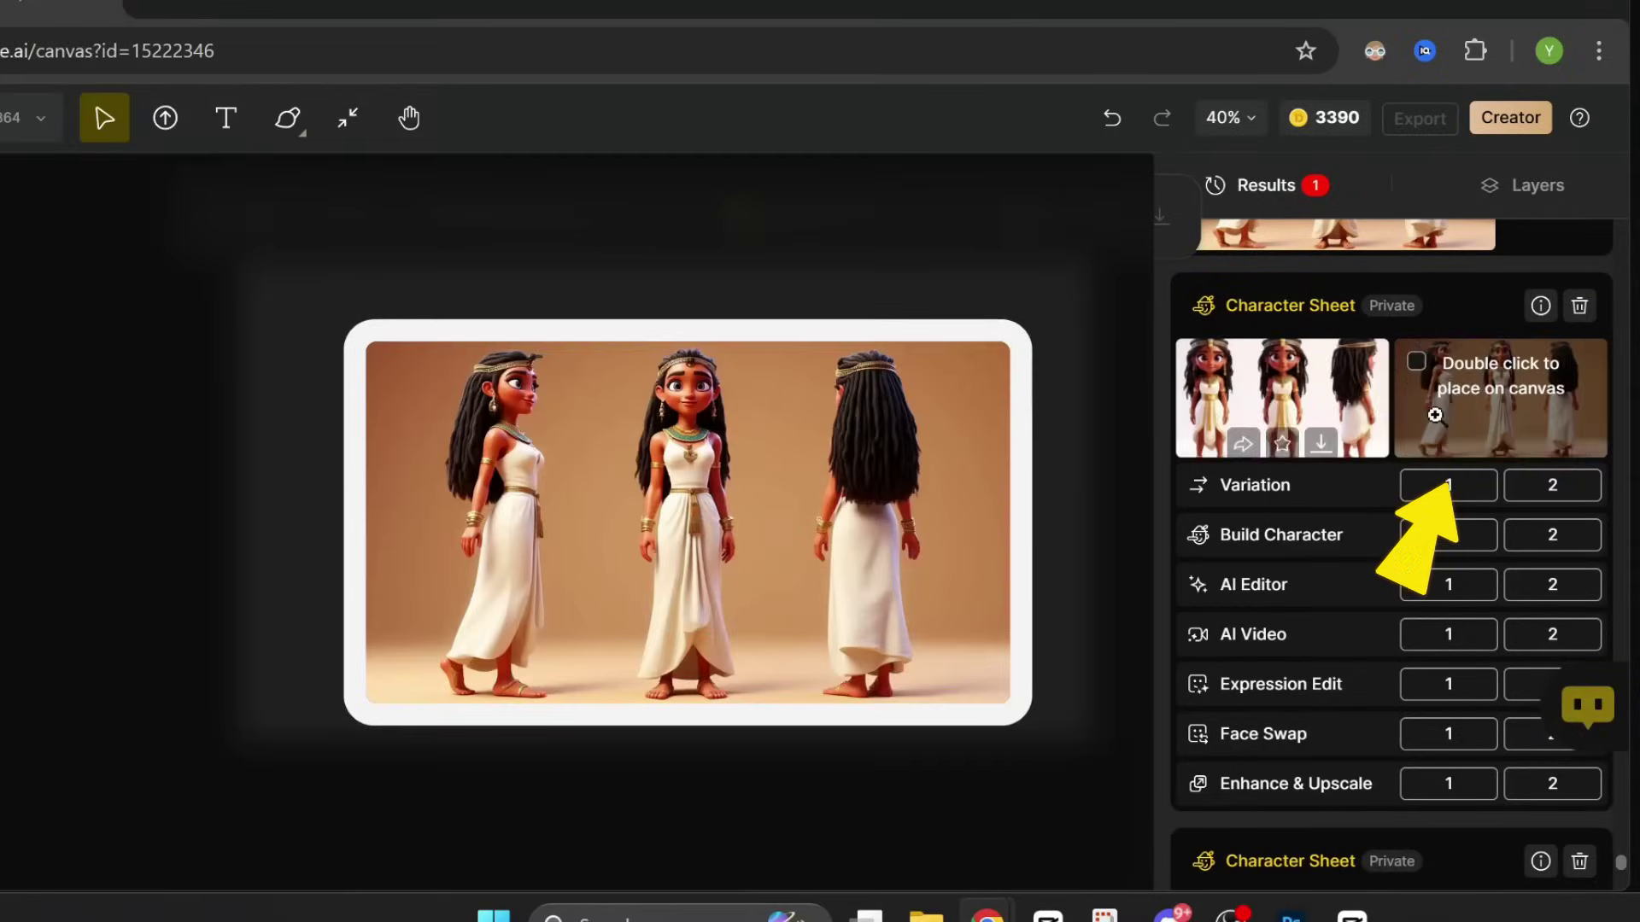
pyautogui.doubleClick(1525, 384)
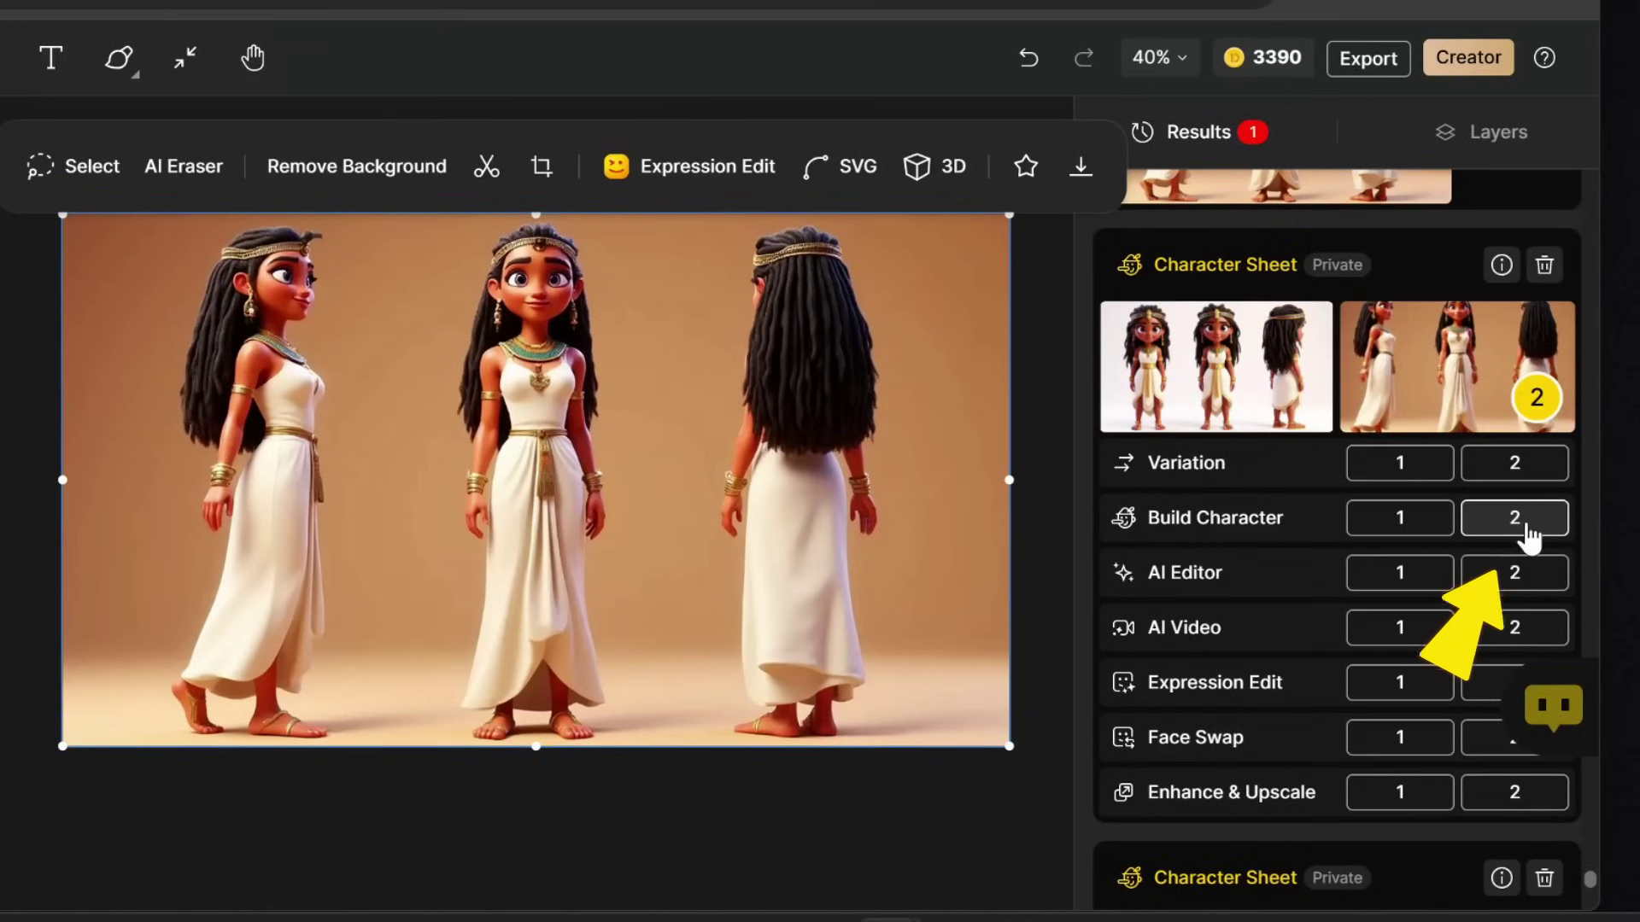
pyautogui.click(1525, 530)
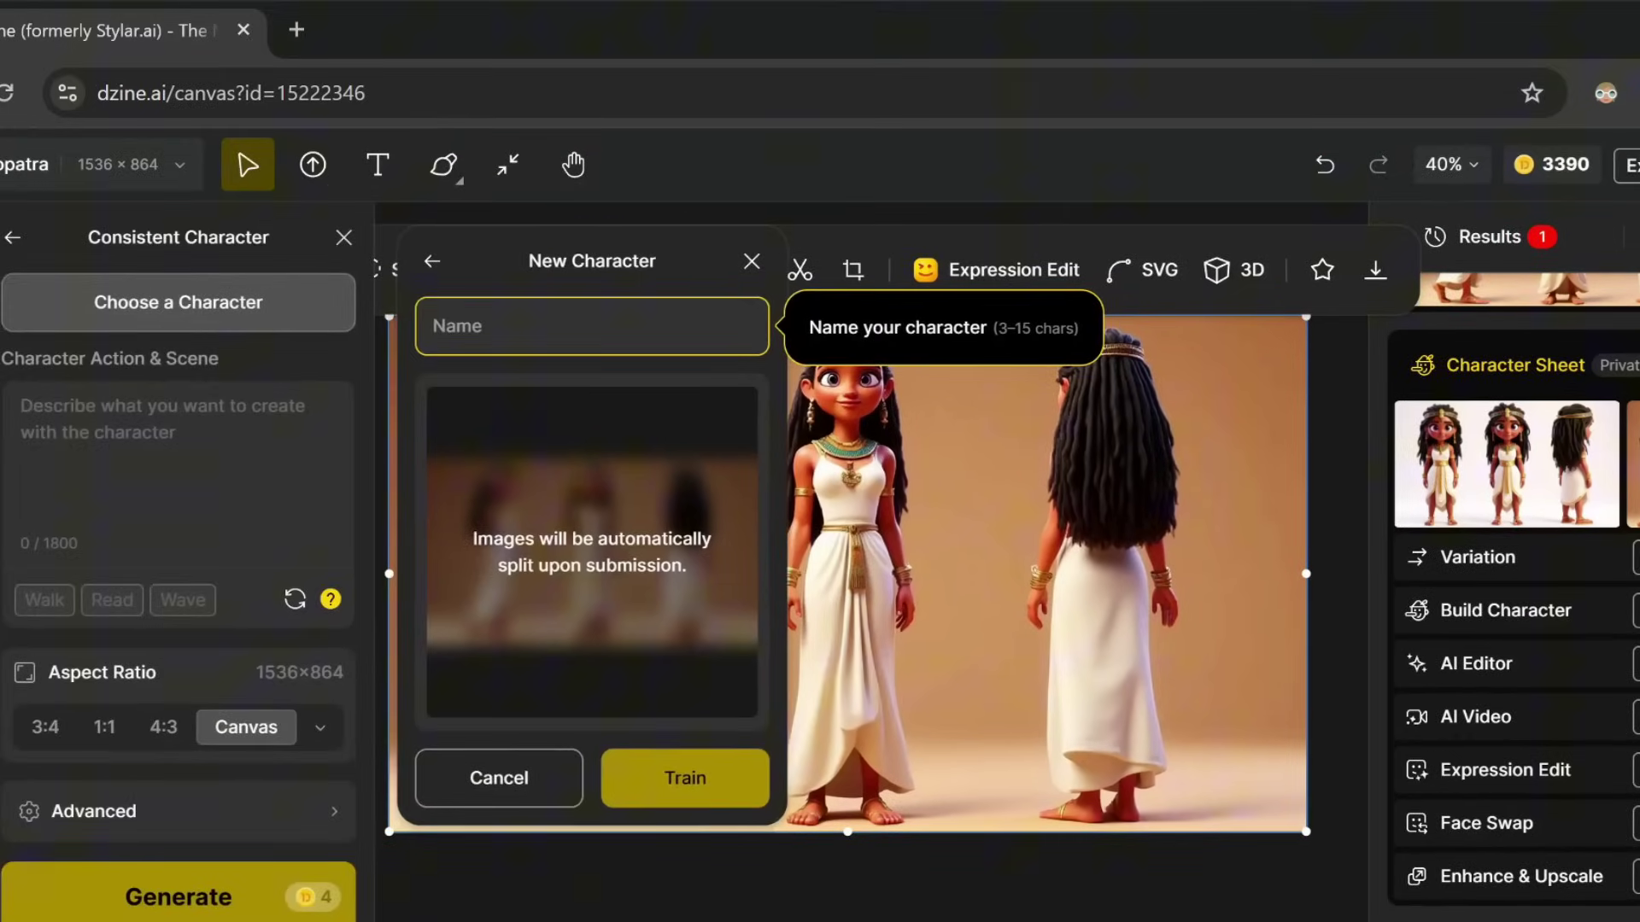
pyautogui.write('Cleopatra')
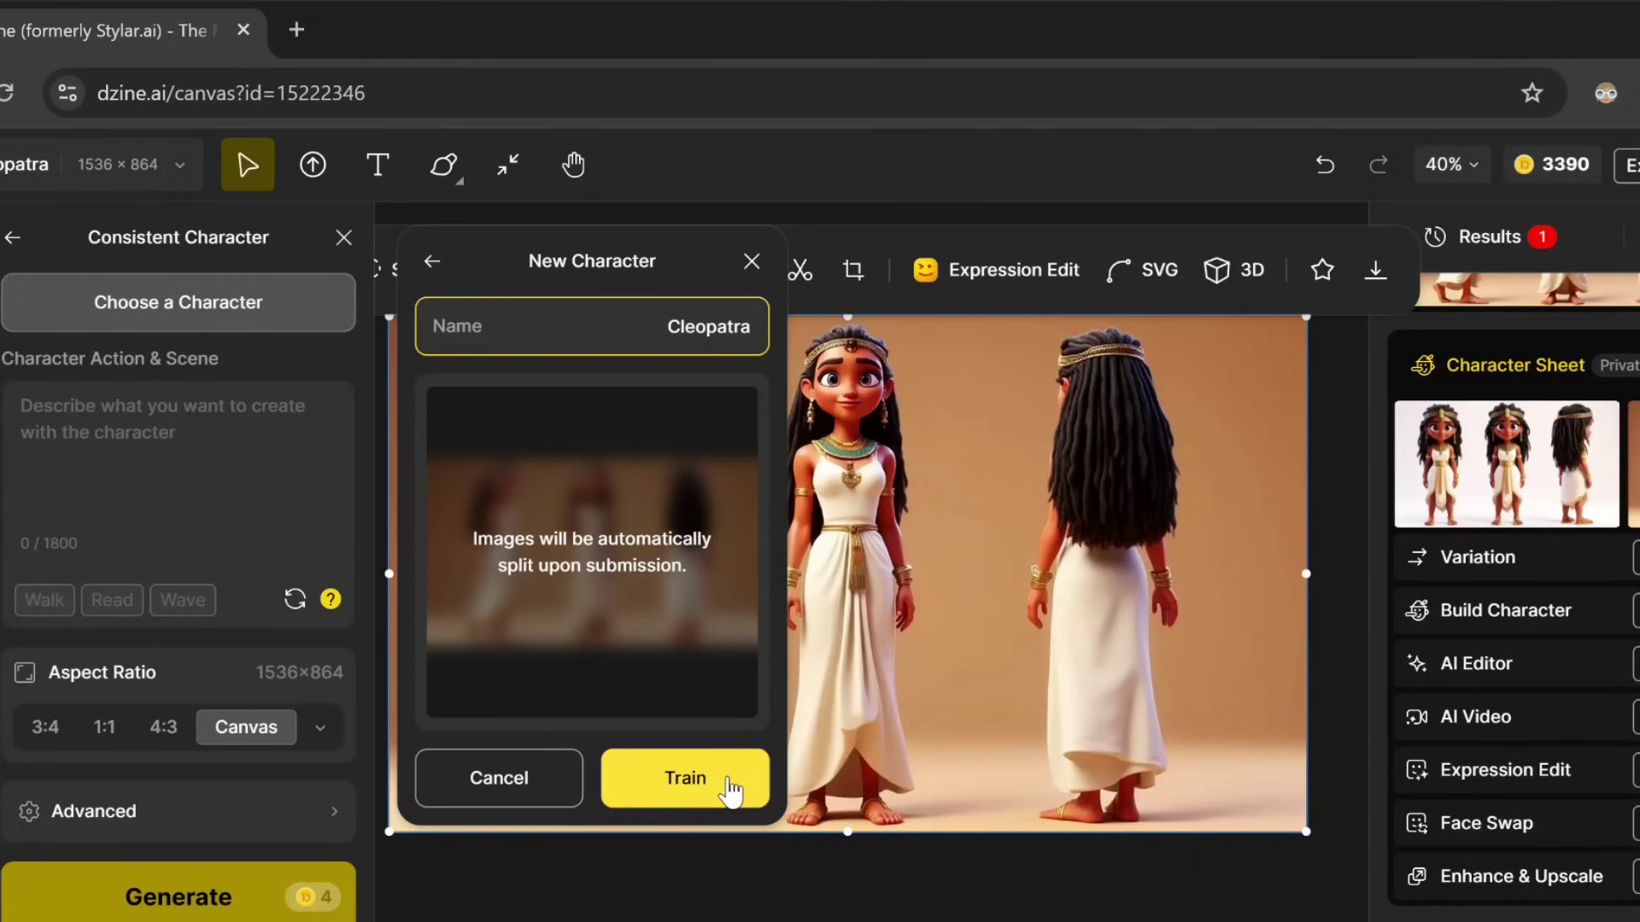
pyautogui.click(434, 264)
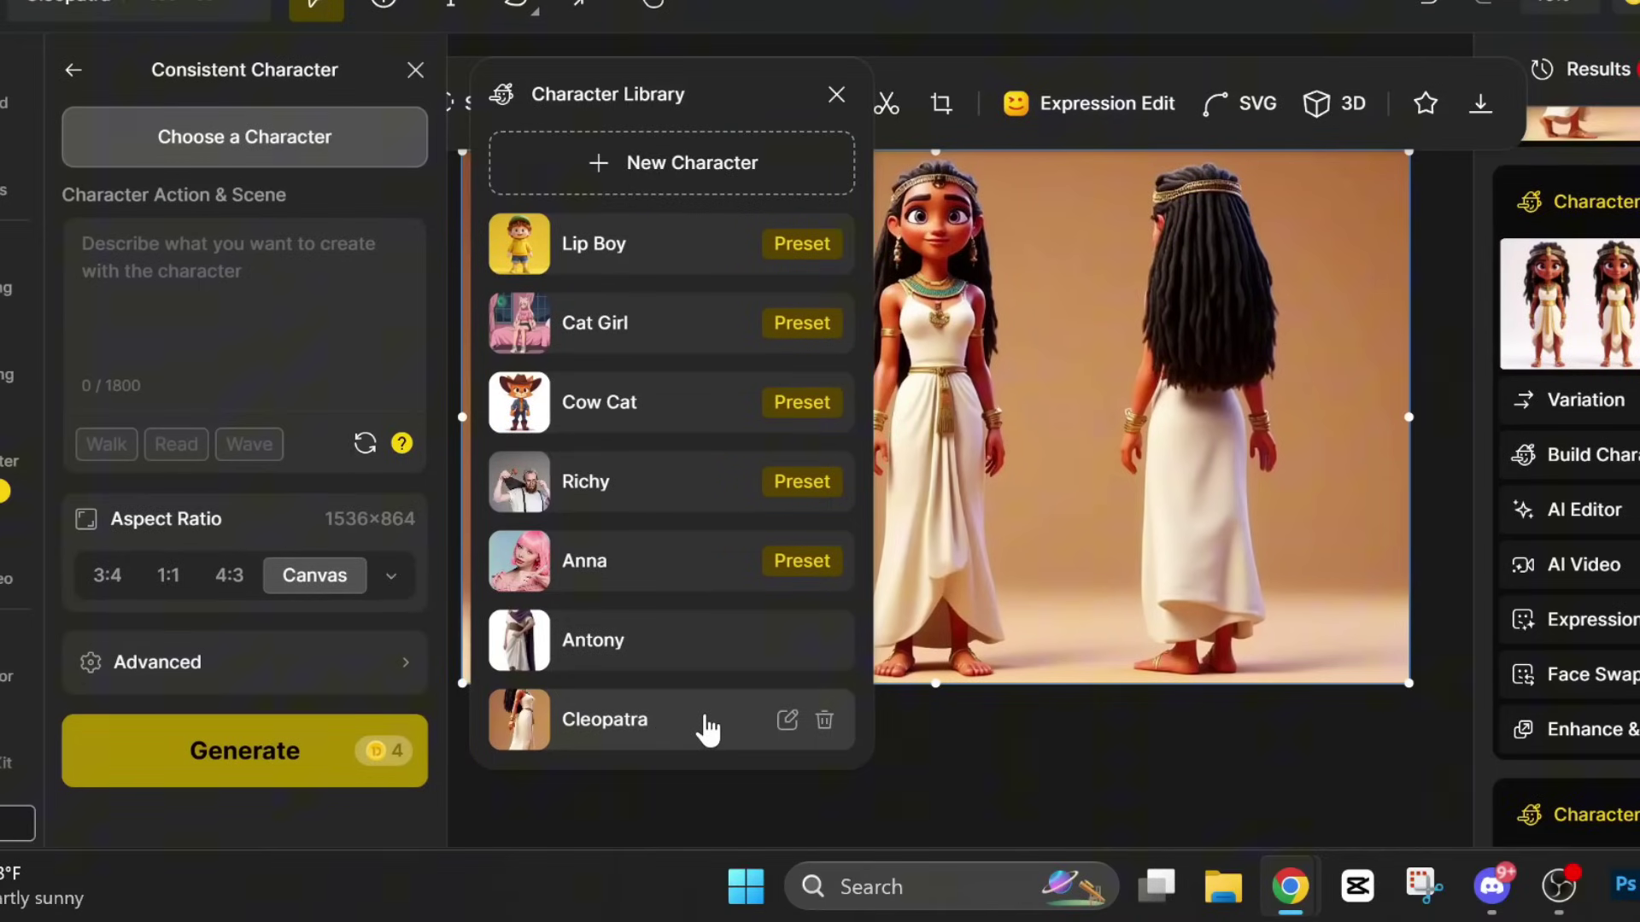
# - Select Cleopatra and generate her on a golden palace throne with a cat and a guard
pyautogui.click(707, 728)
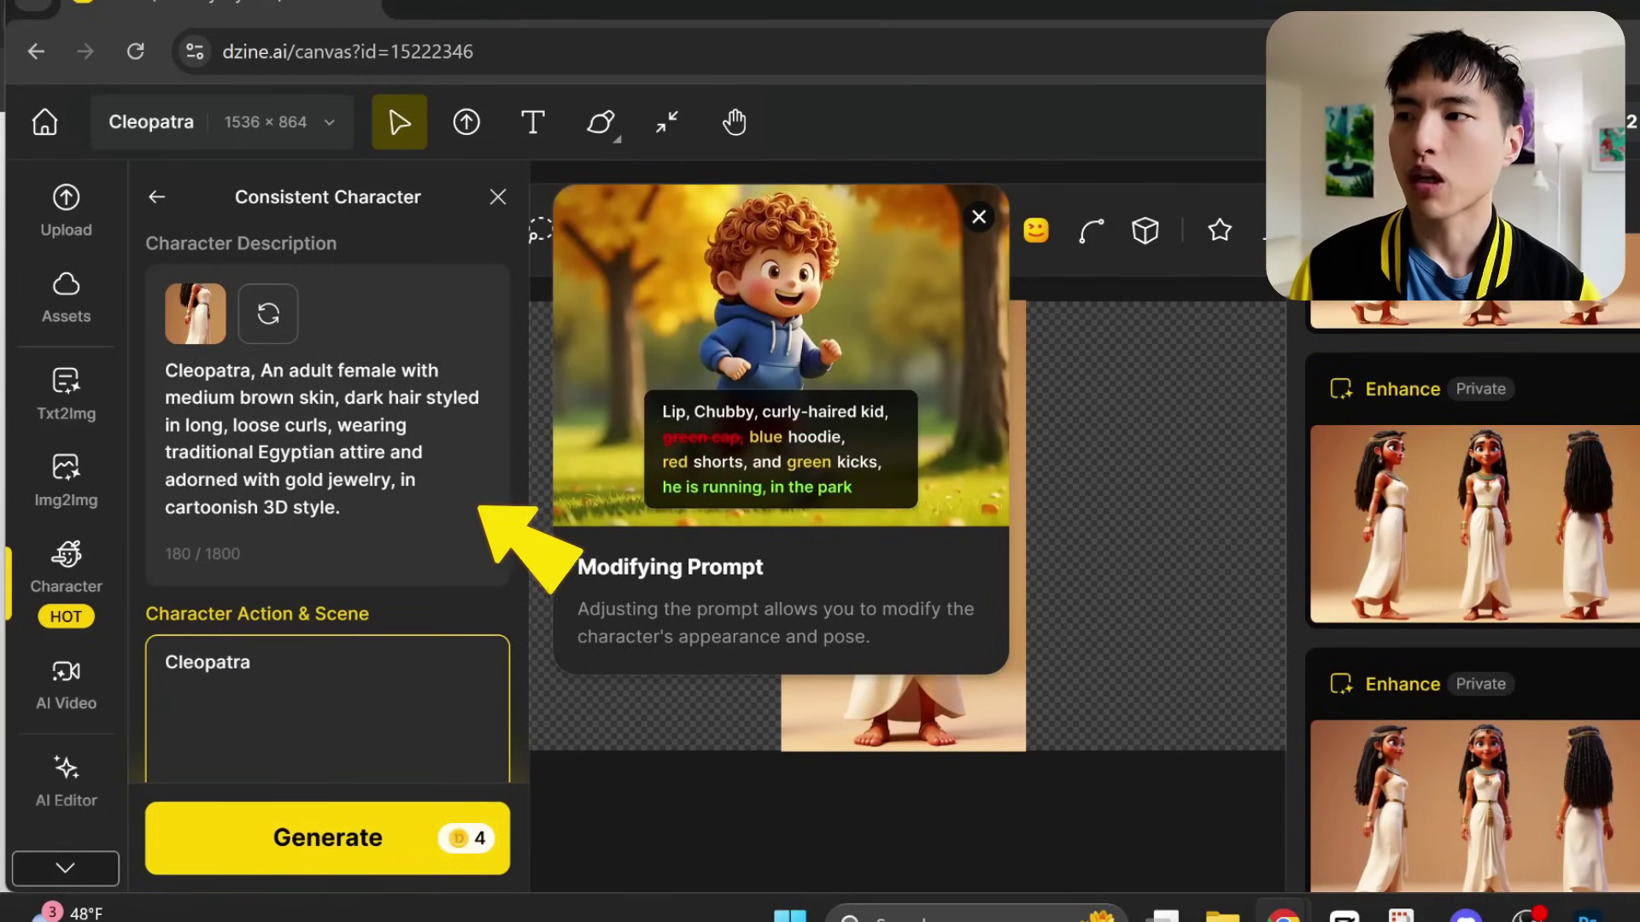
pyautogui.moveTo(370, 673); pyautogui.dragTo(168, 662)
pyautogui.scroll(-2, 339, 676)
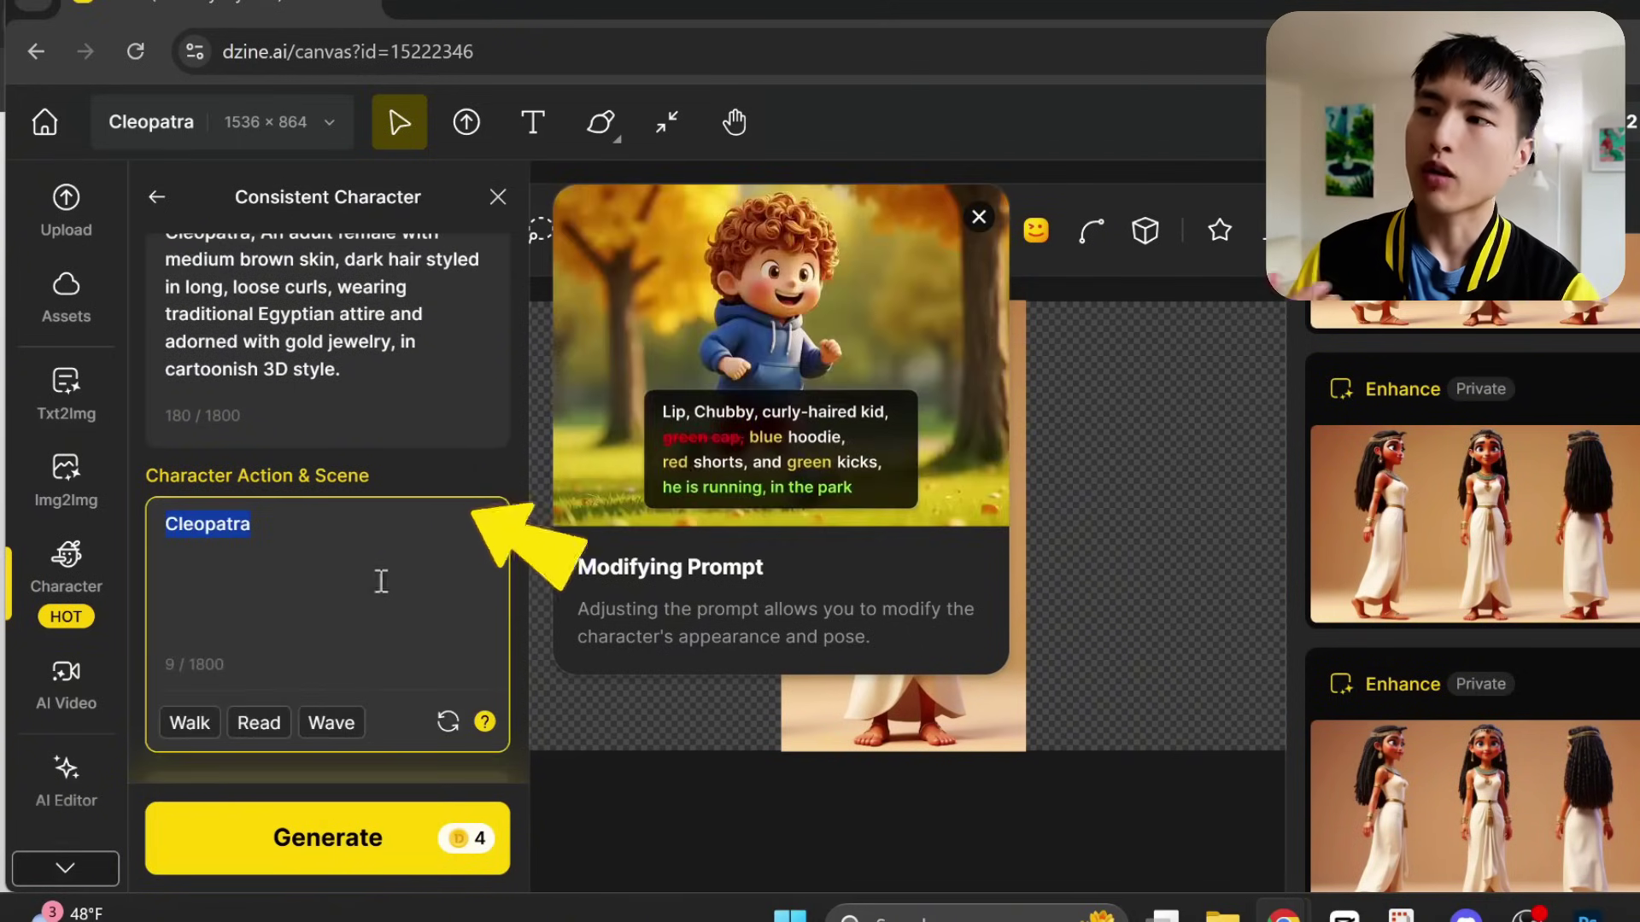
pyautogui.write('Cleopatra medium shot, she is sitting on a golden egyptian throne inside an egyptian palace. There is a small egpytian cat sitting on her shoulder. Plants around her. There is an egyptian soldier wearing golden helmet and armor standing behind her chair, in cartoonish 3D style')
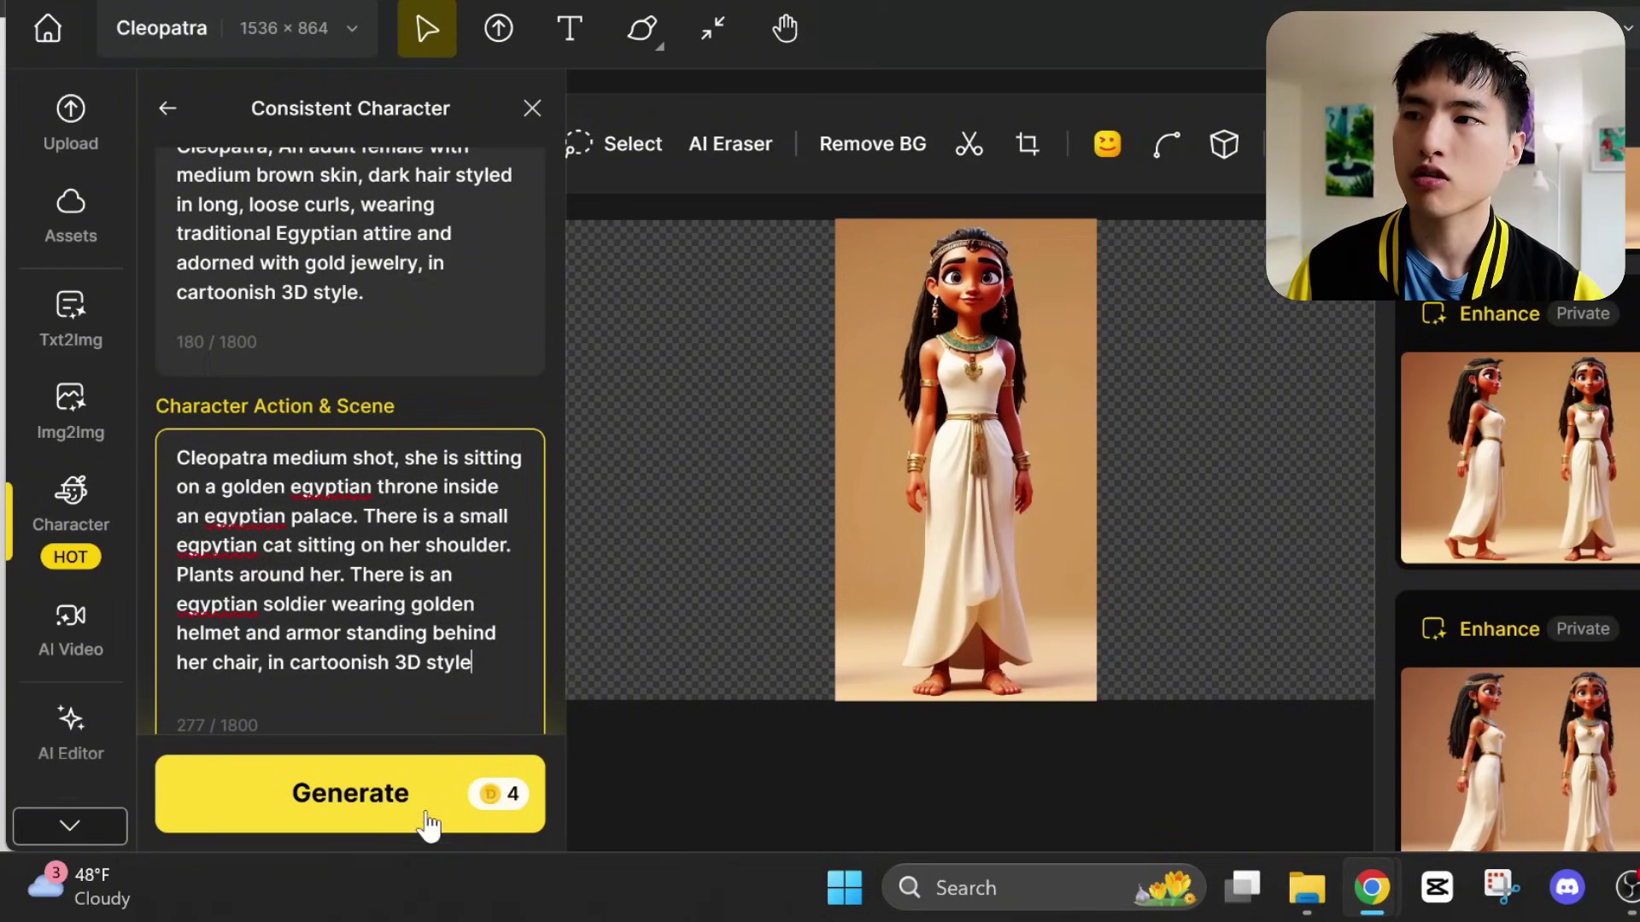
pyautogui.scroll(-2, 436, 735)
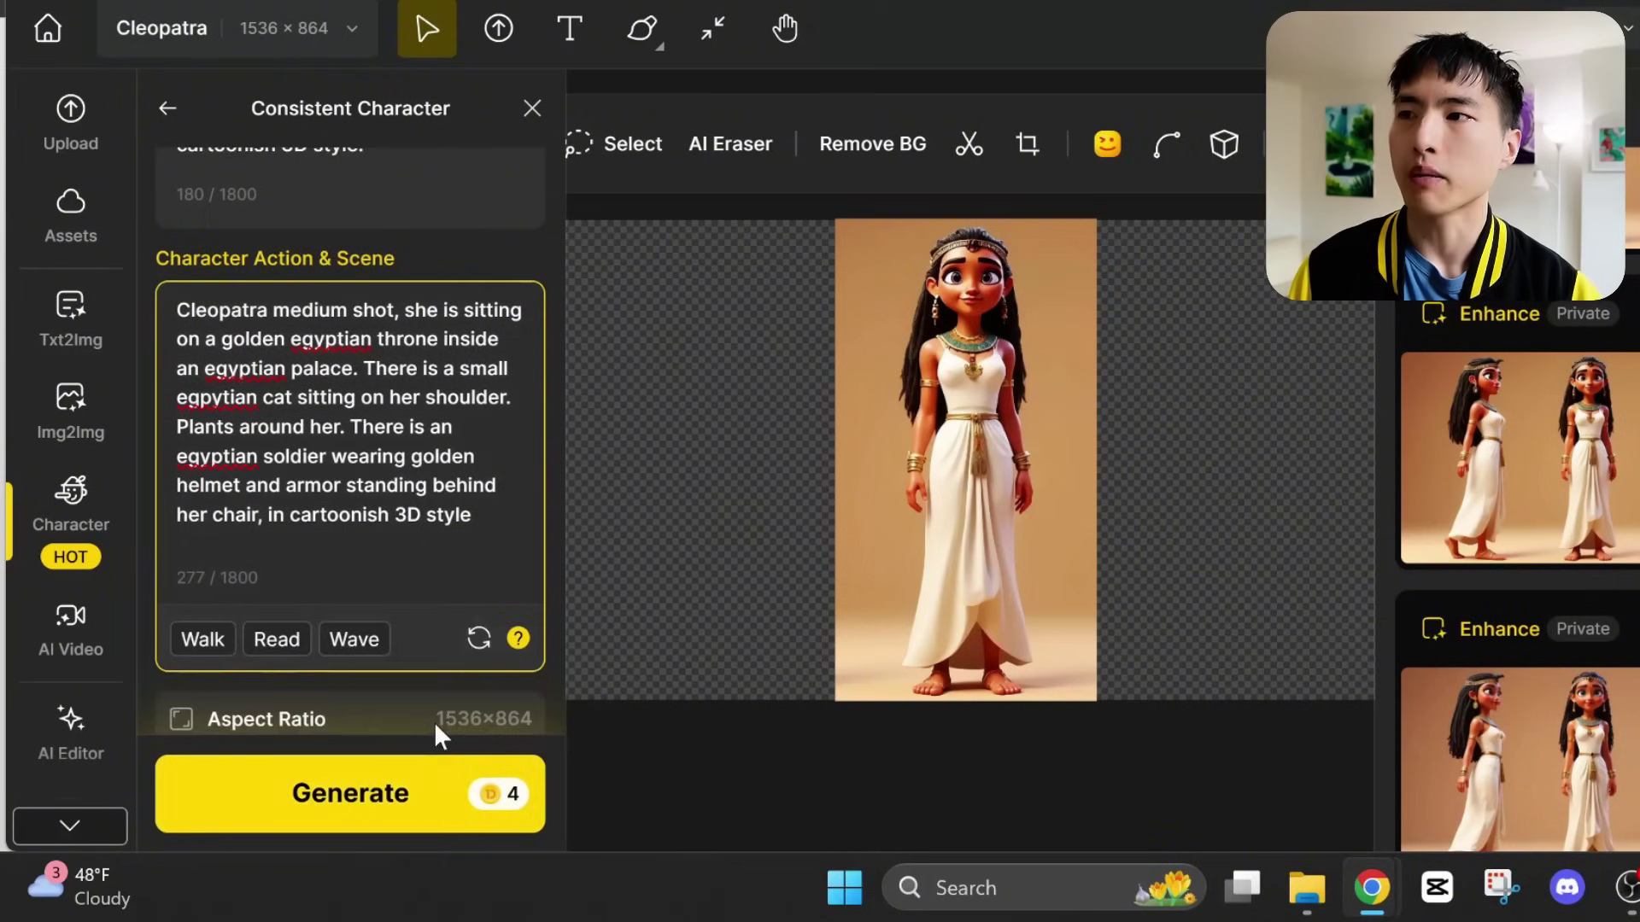
pyautogui.click(436, 773)
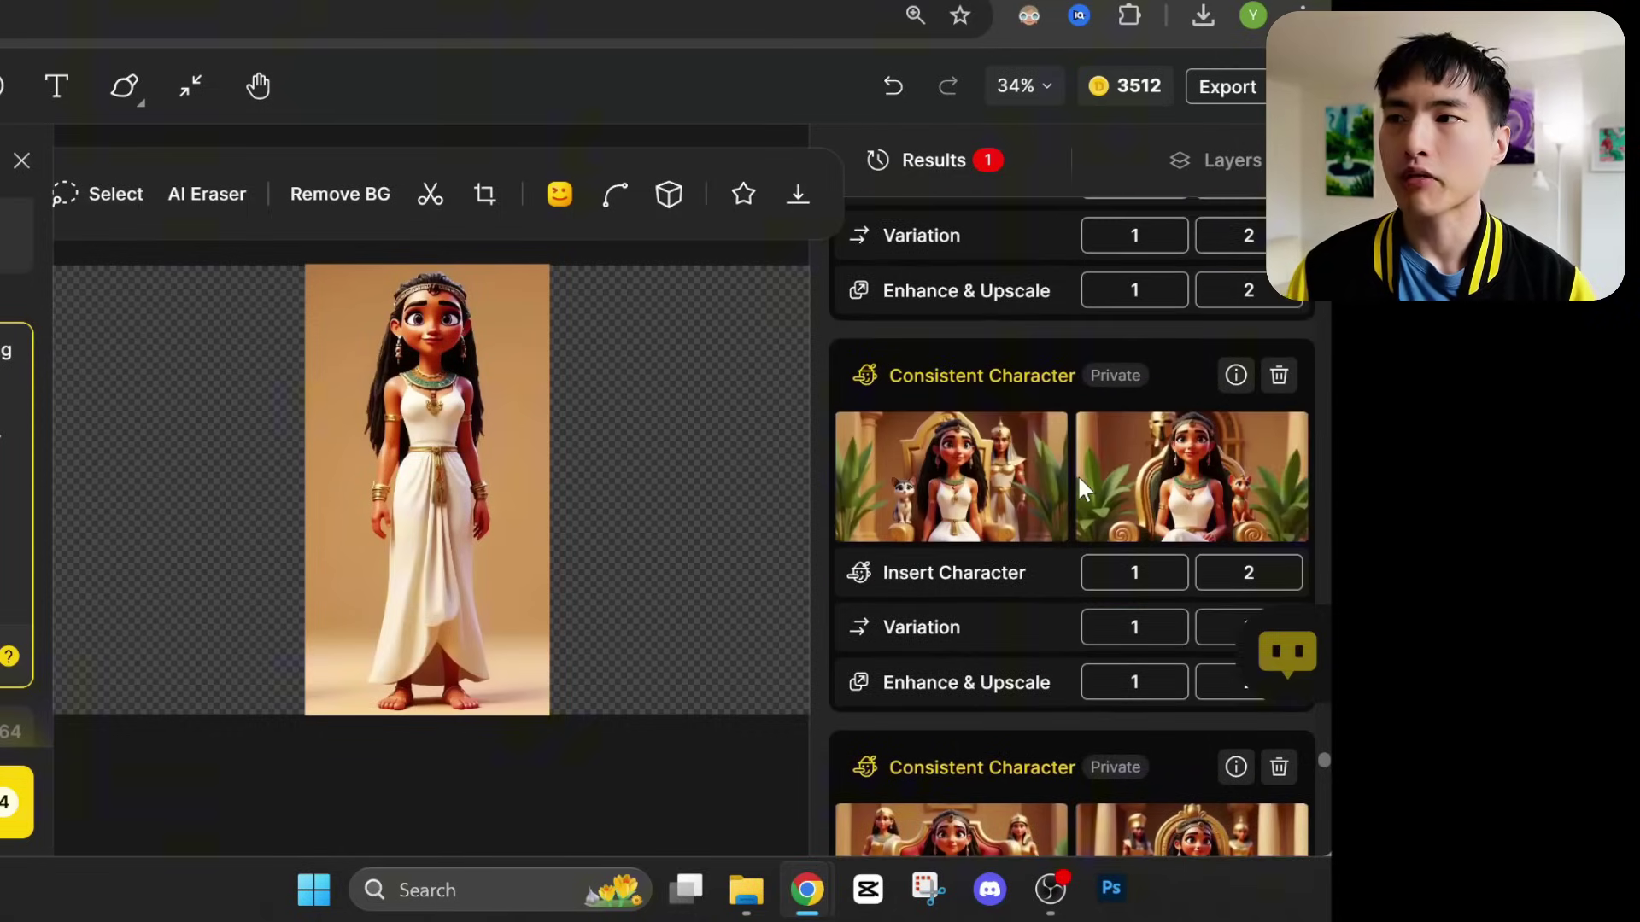
# - Place the chosen Cleopatra scene from the Results panel onto the canvas
pyautogui.scroll(1, 1078, 474)
pyautogui.moveTo(1109, 560)
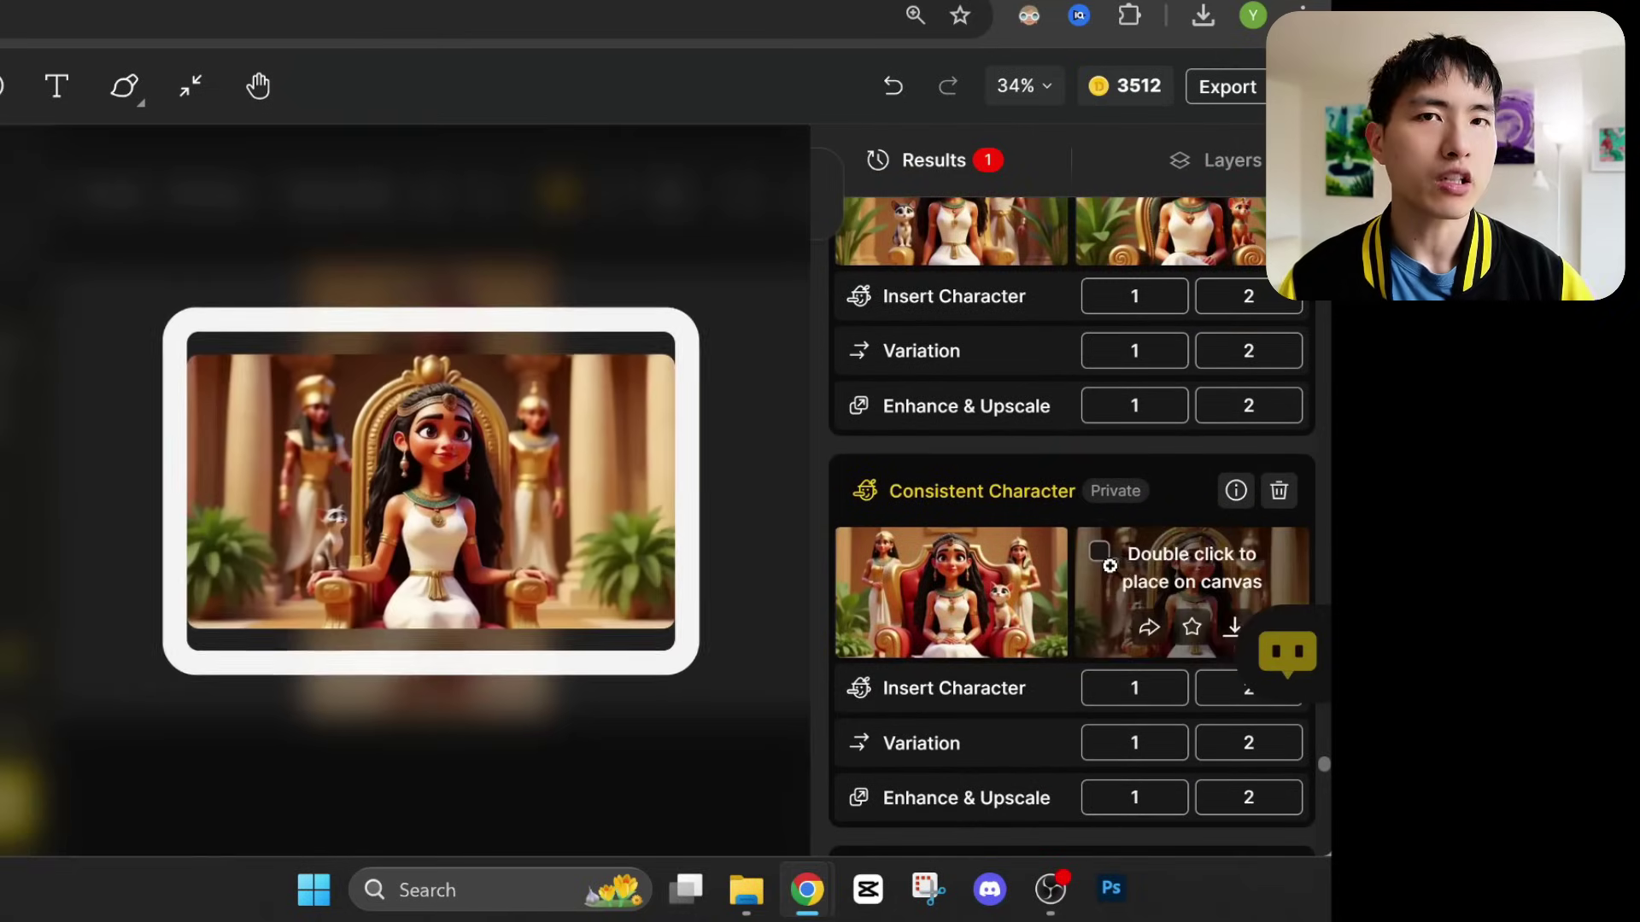
pyautogui.doubleClick(1185, 565)
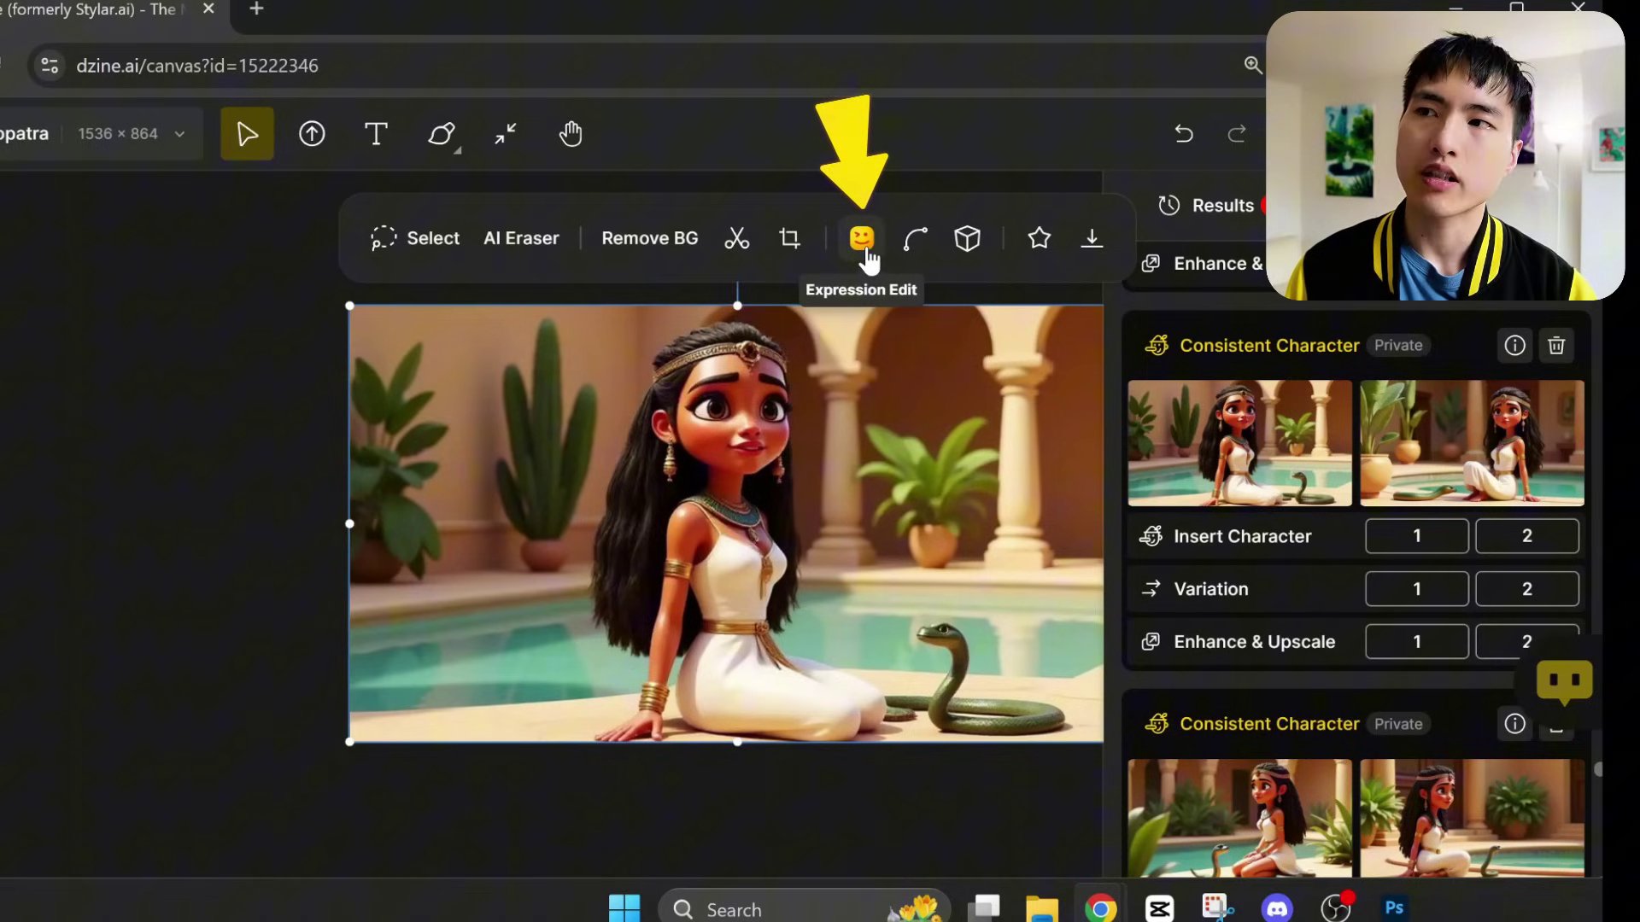
# - Set Cleopatra's Eyebrow to -27.85 and Eye Openness to 0.44, then apply the expression
pyautogui.click(866, 248)
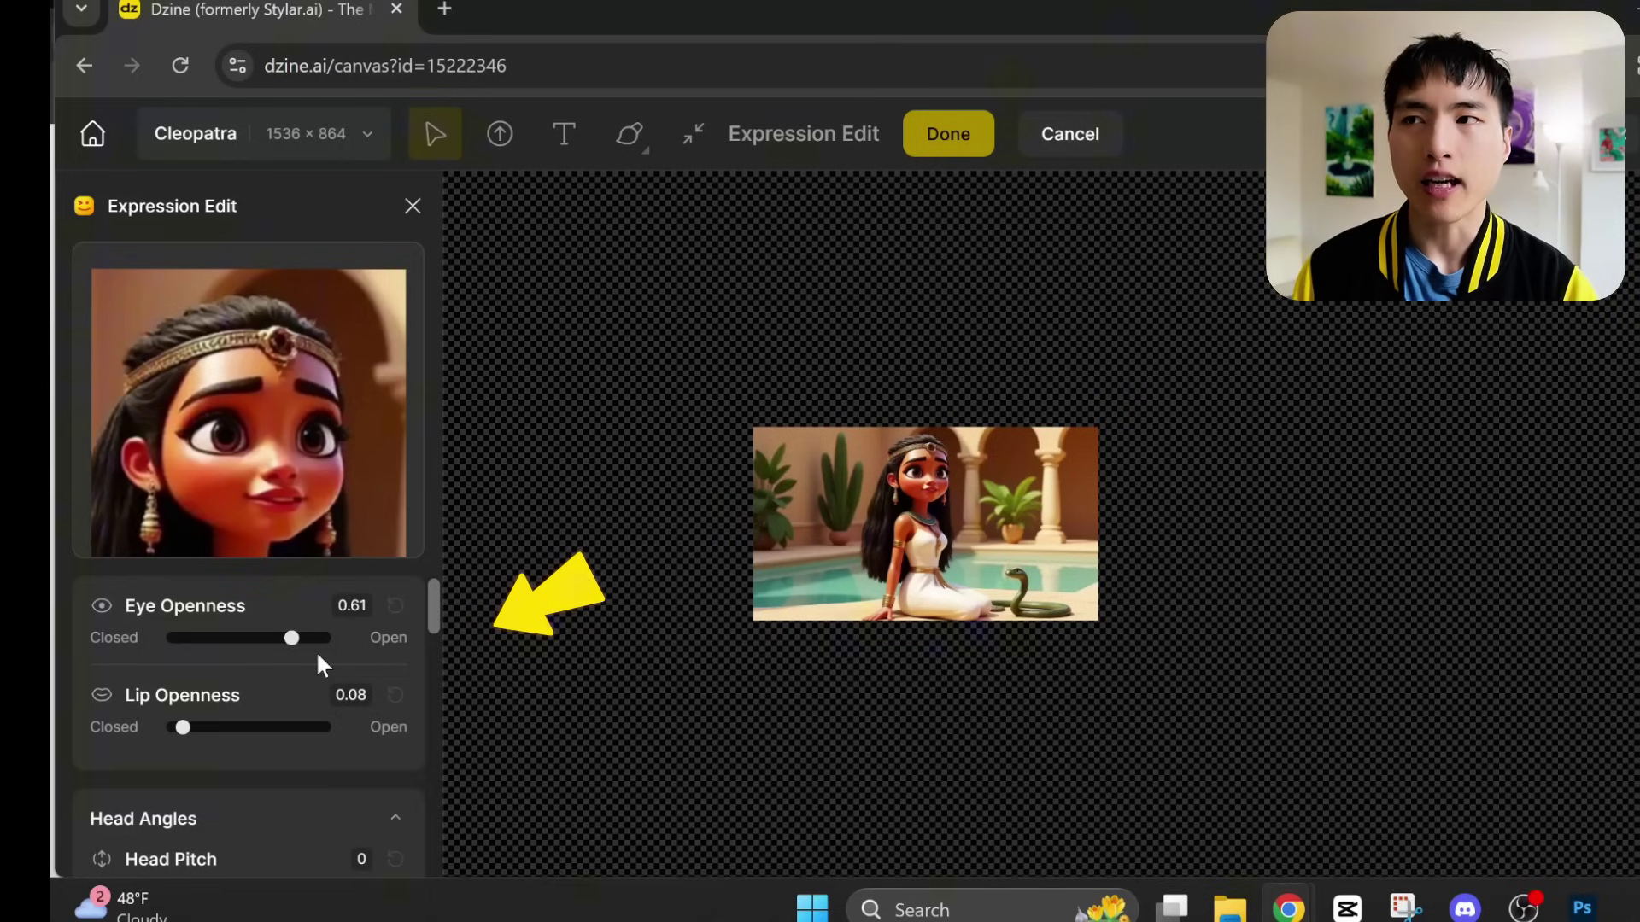
pyautogui.scroll(-2, 316, 650)
pyautogui.scroll(-6, 322, 668)
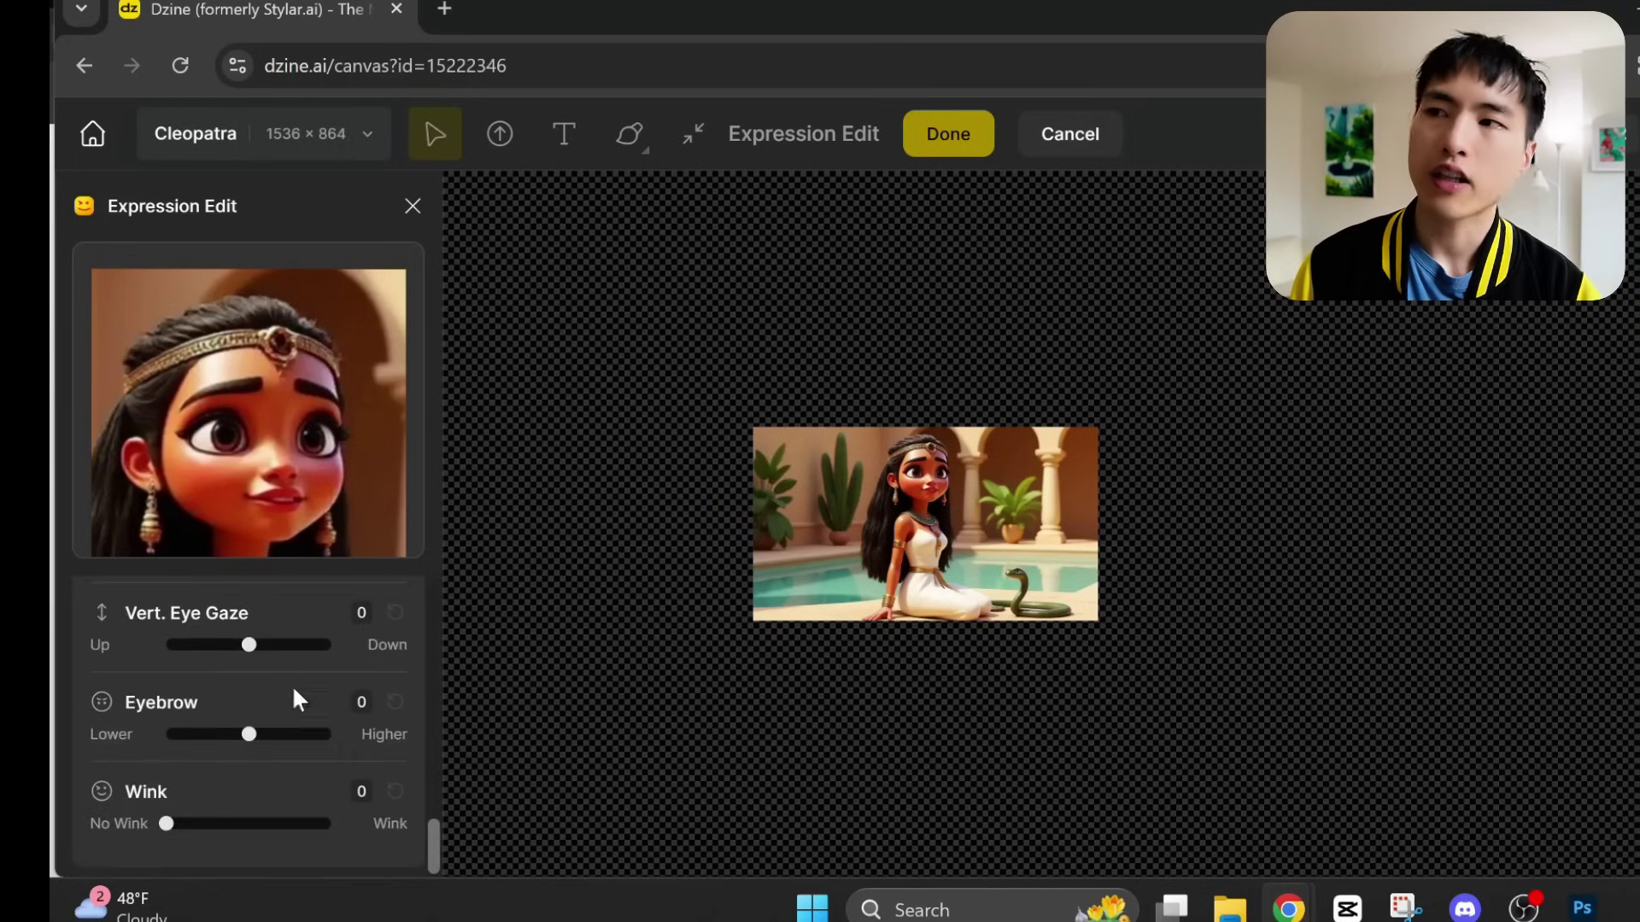
pyautogui.click(172, 734)
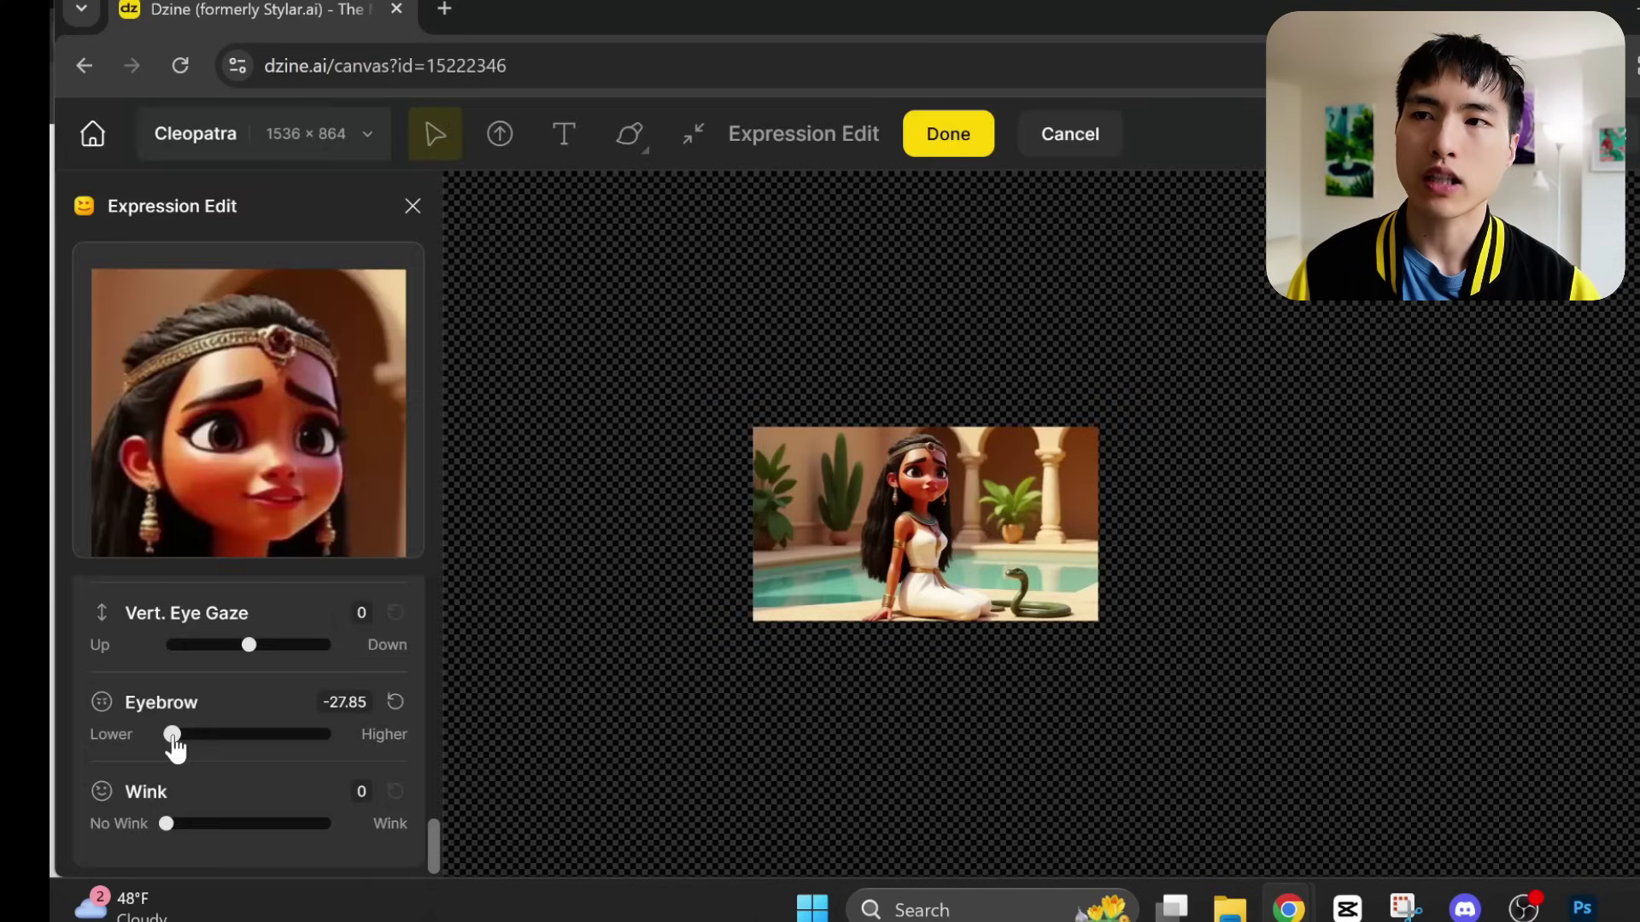
pyautogui.scroll(10, 196, 739)
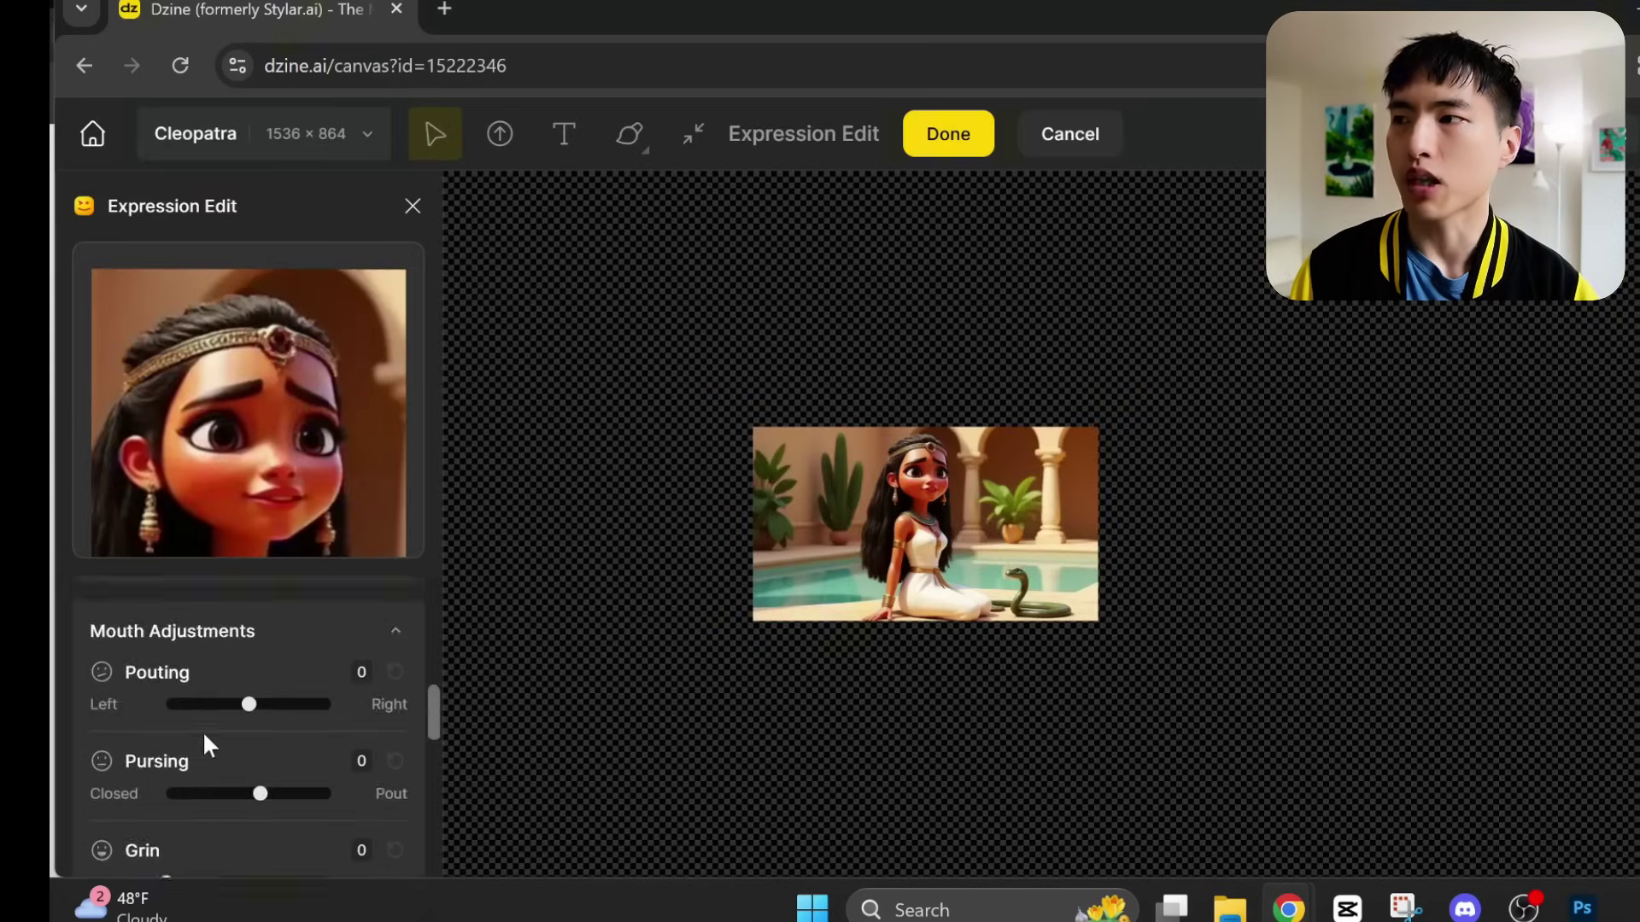
pyautogui.click(271, 639)
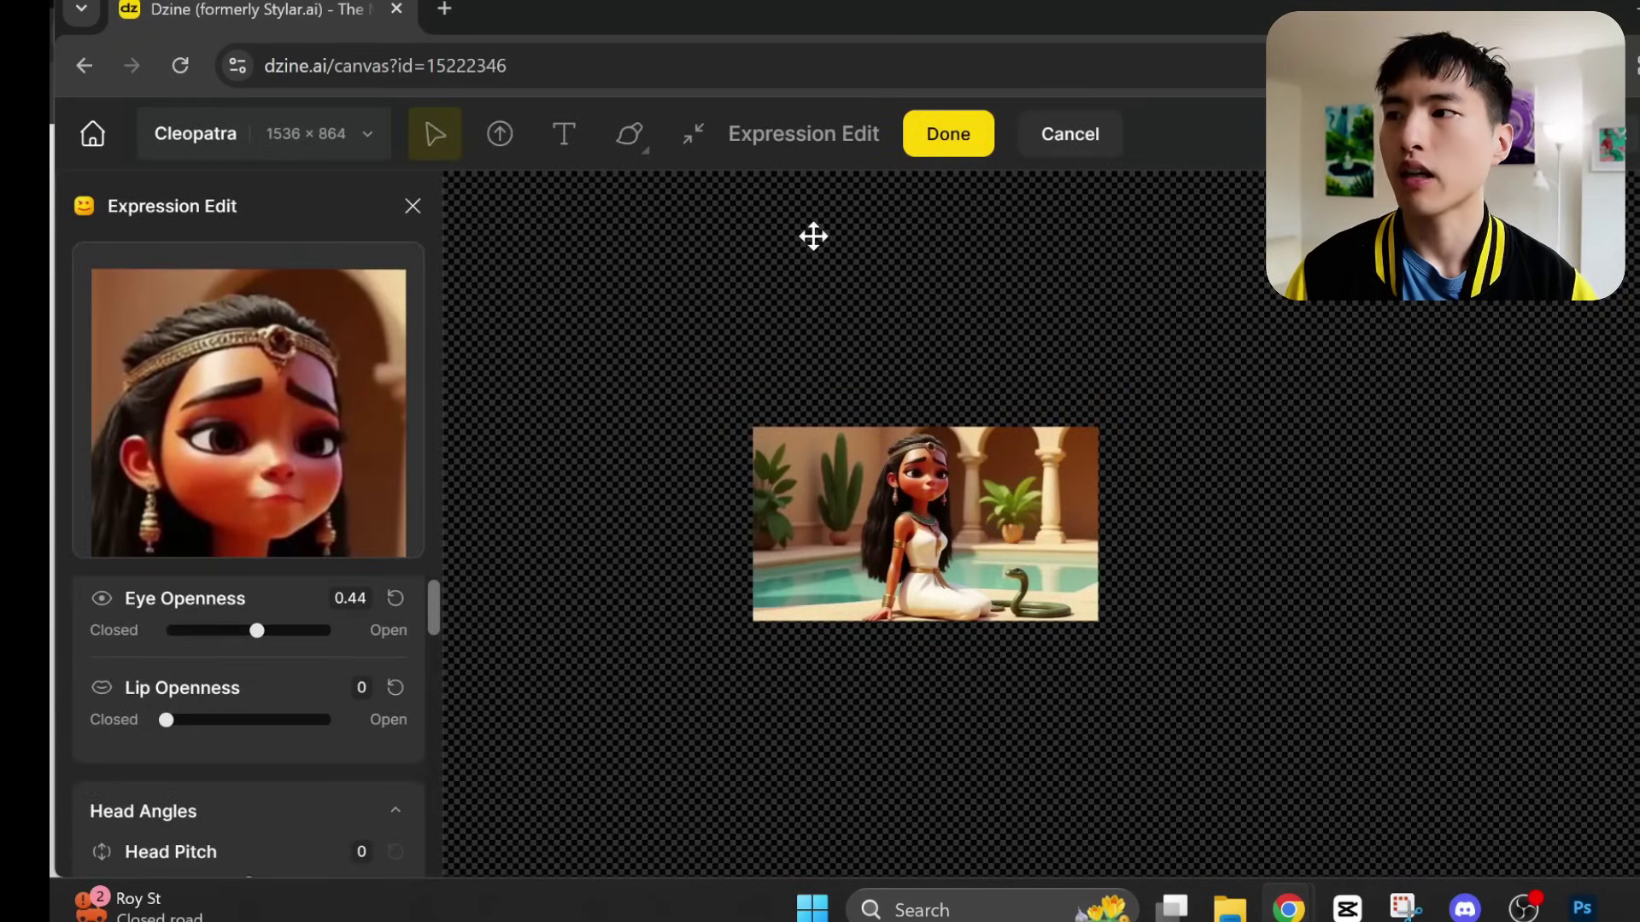
pyautogui.click(978, 138)
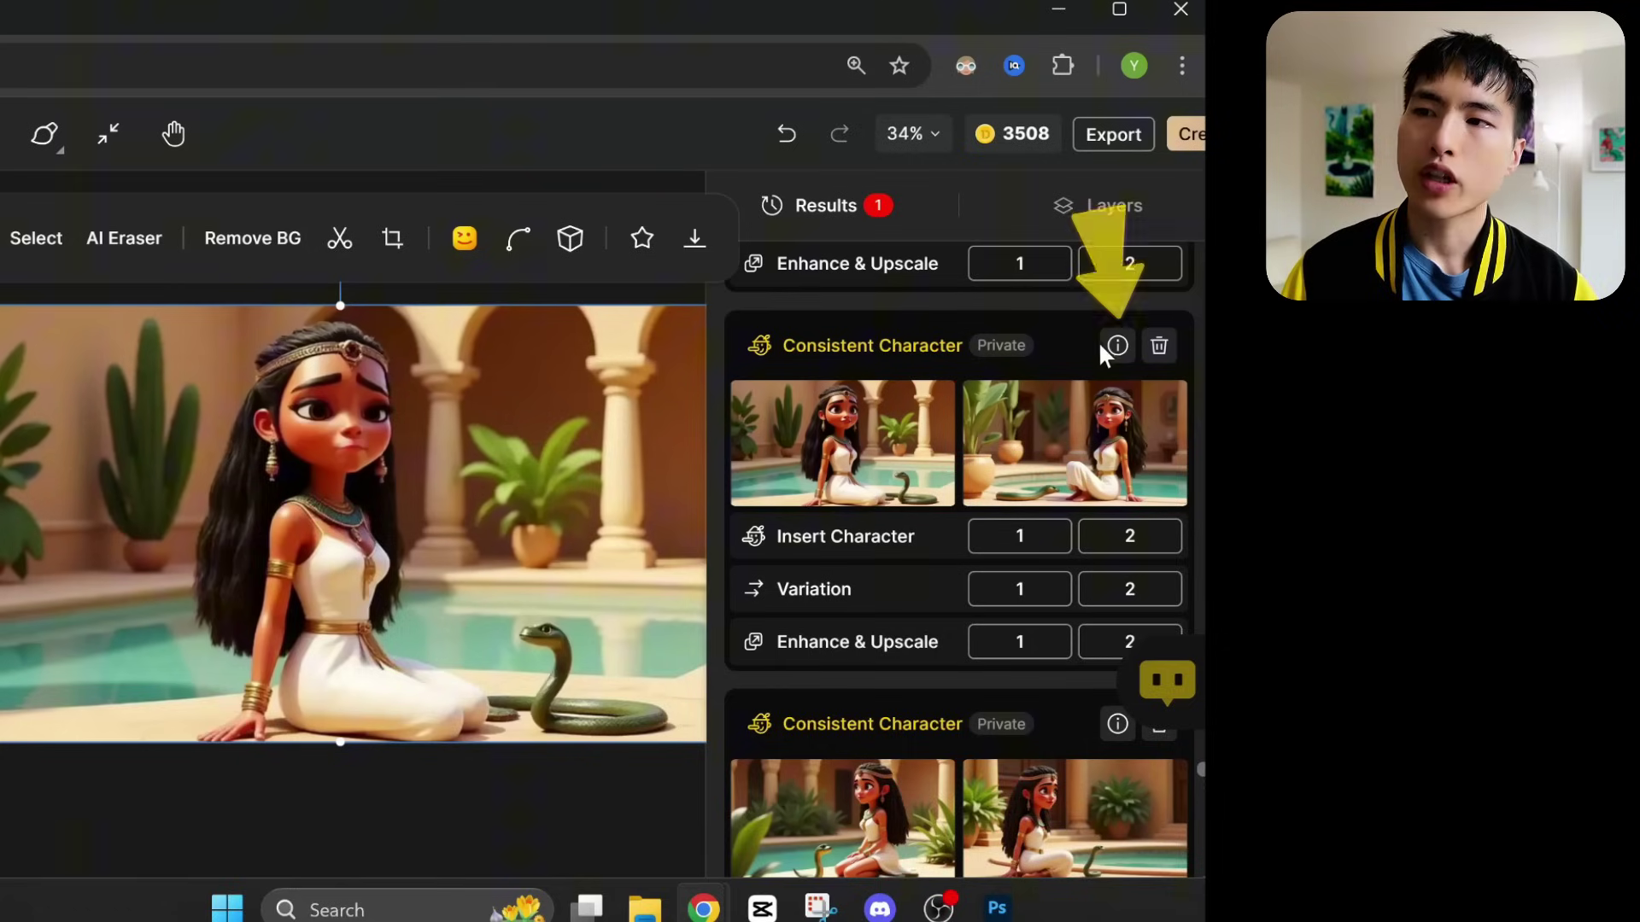
# - Show the poolside result's generation details with the full prompt, then close the image viewer
pyautogui.click(1113, 349)
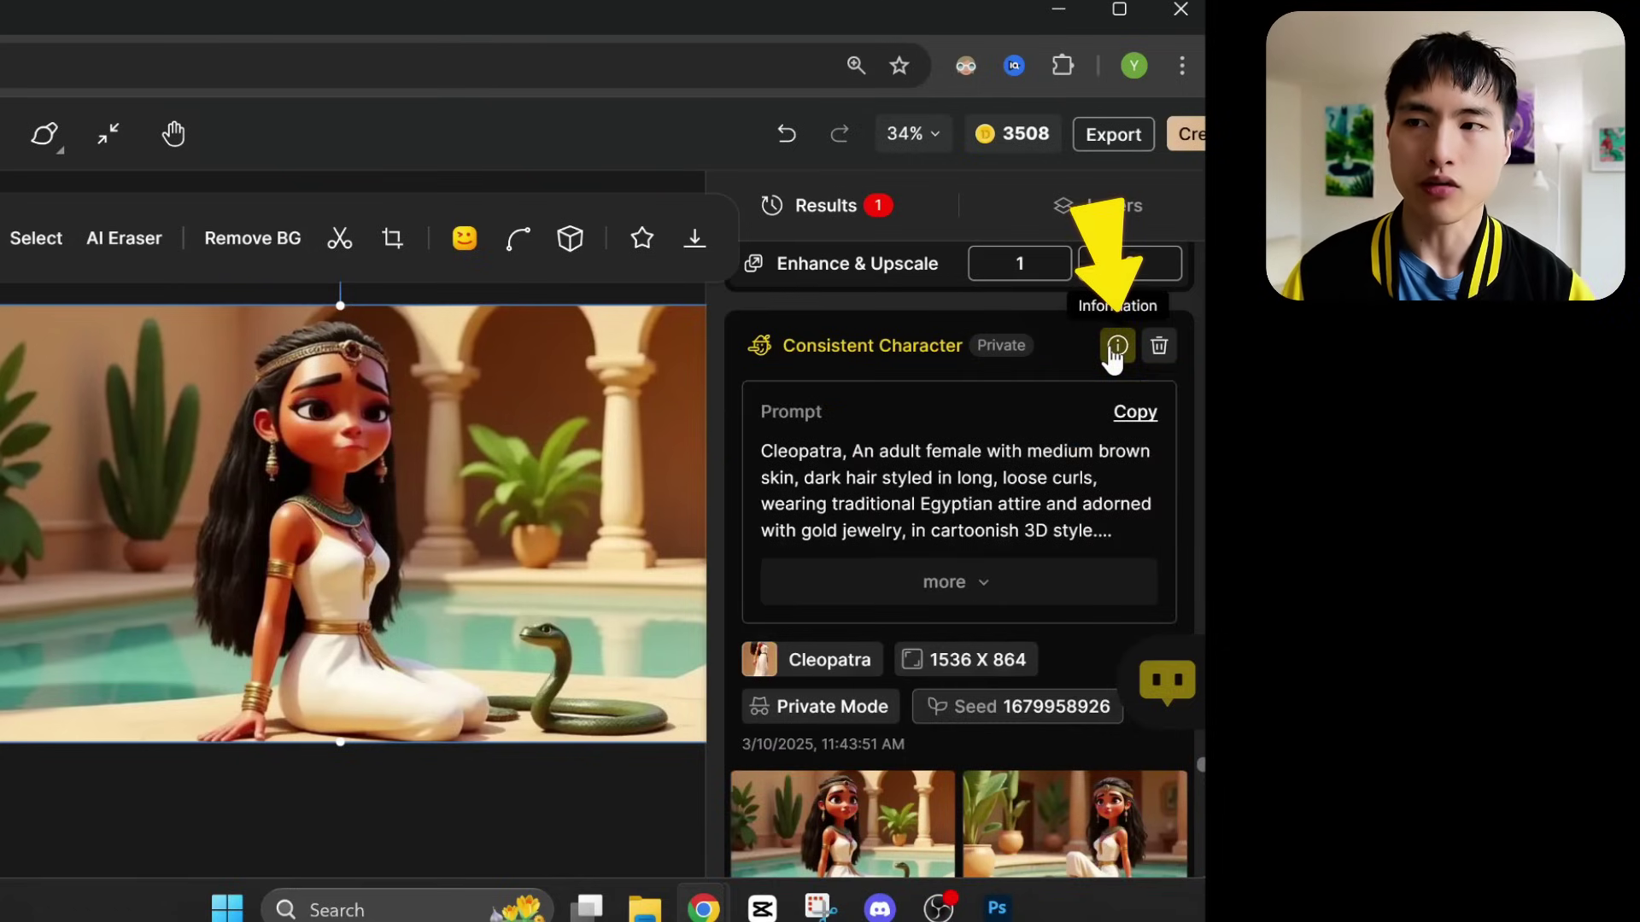
pyautogui.click(972, 578)
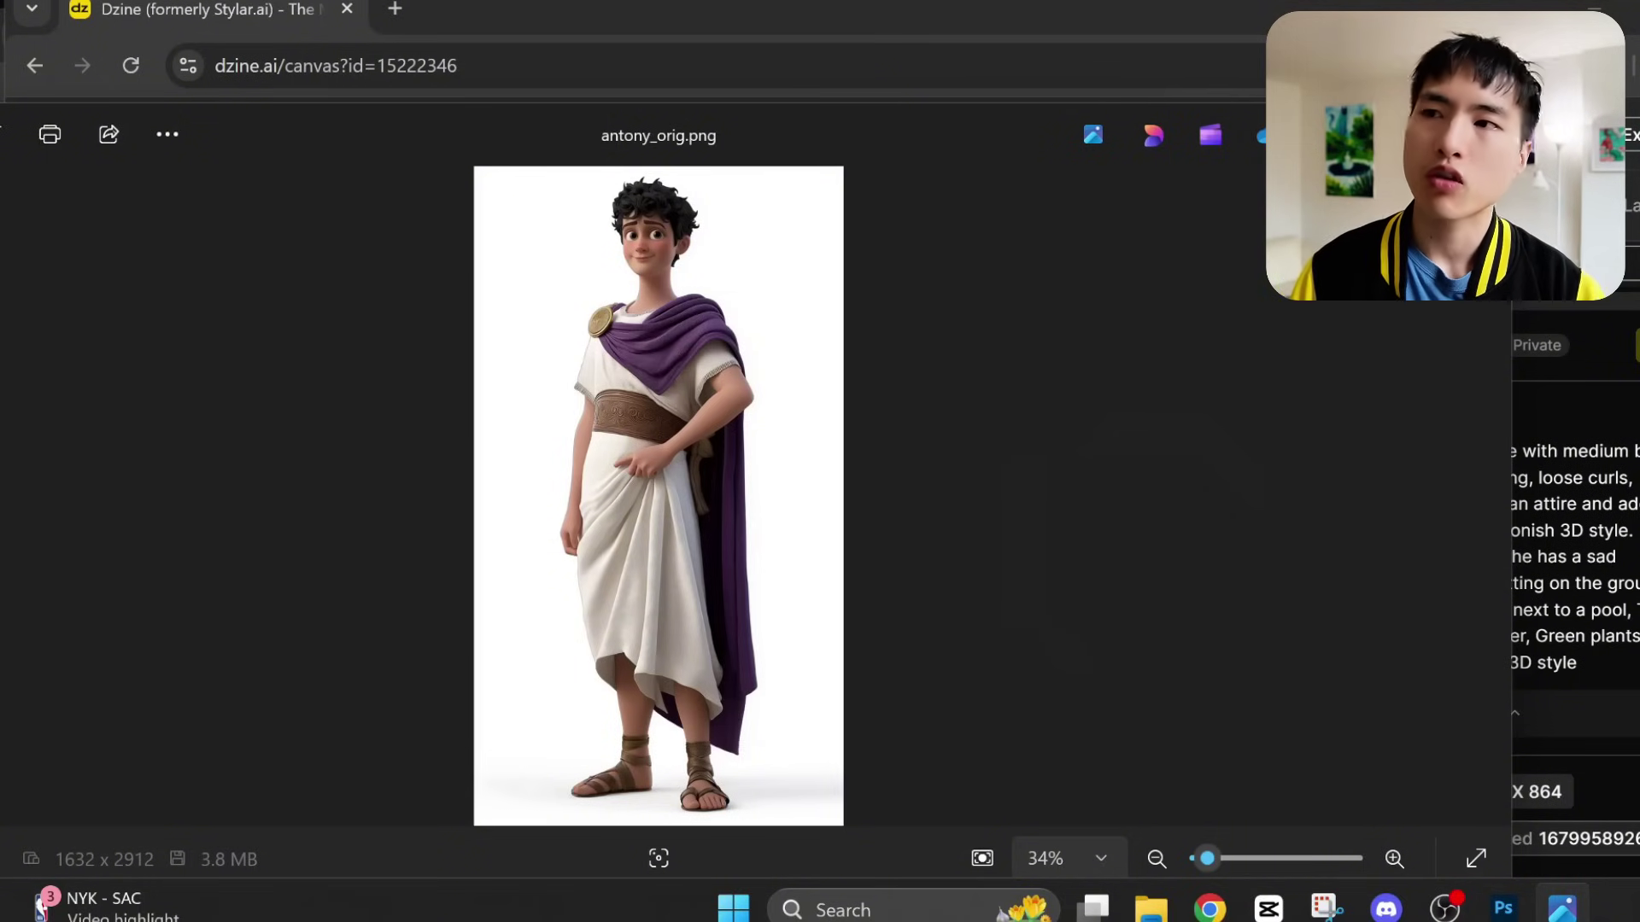
pyautogui.hotkey('alt', 'F4')
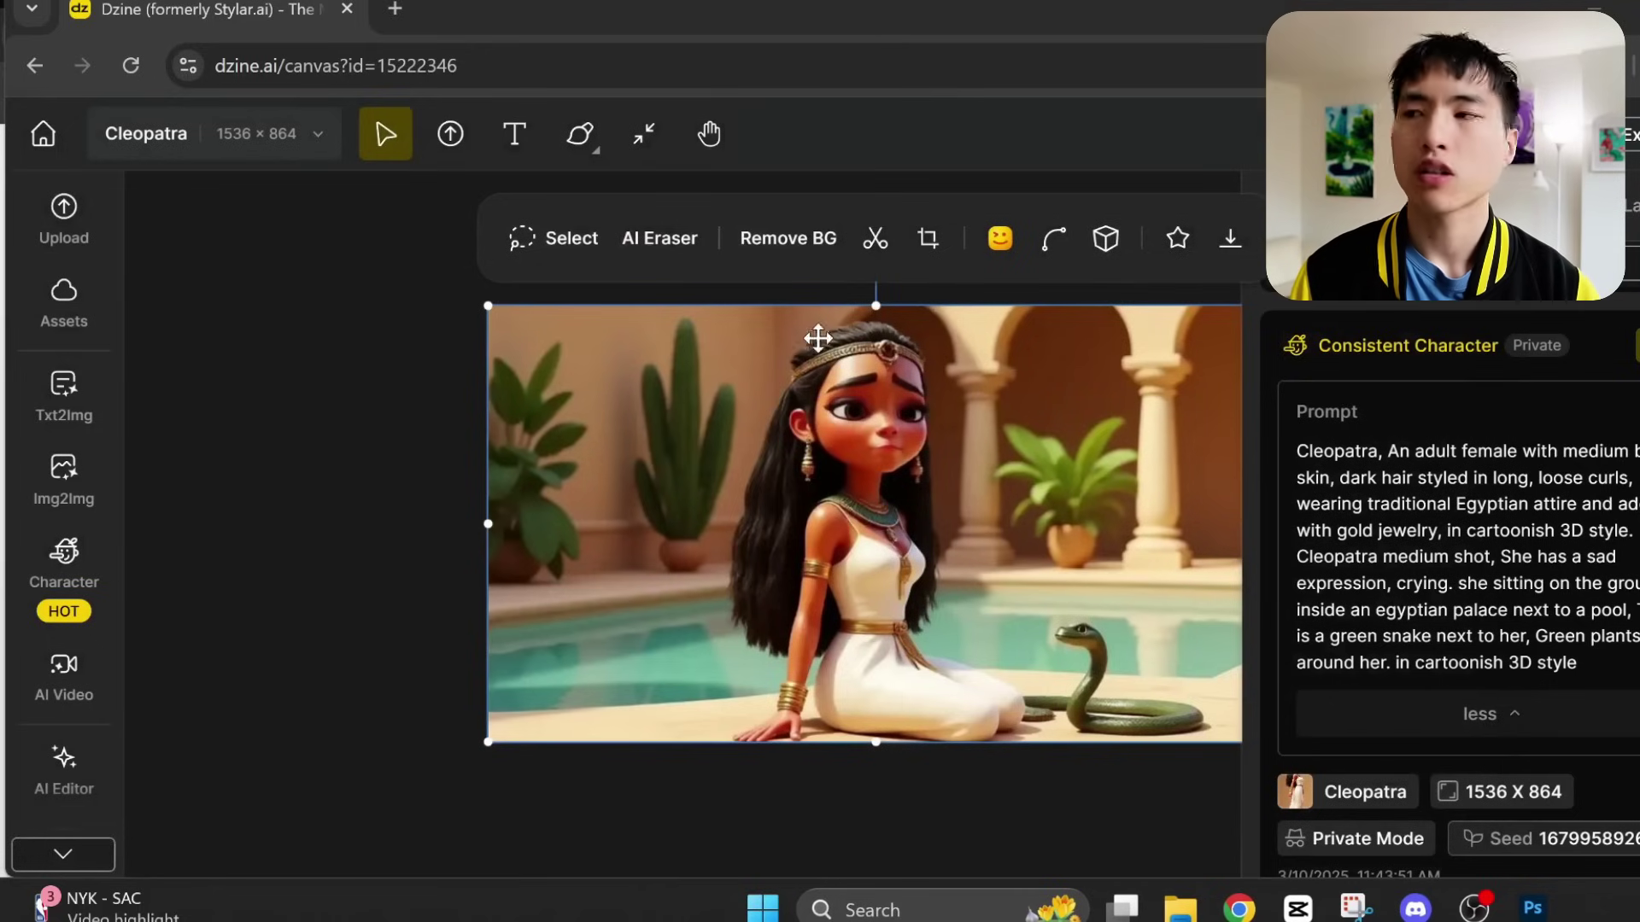
pyautogui.moveTo(99, 713)
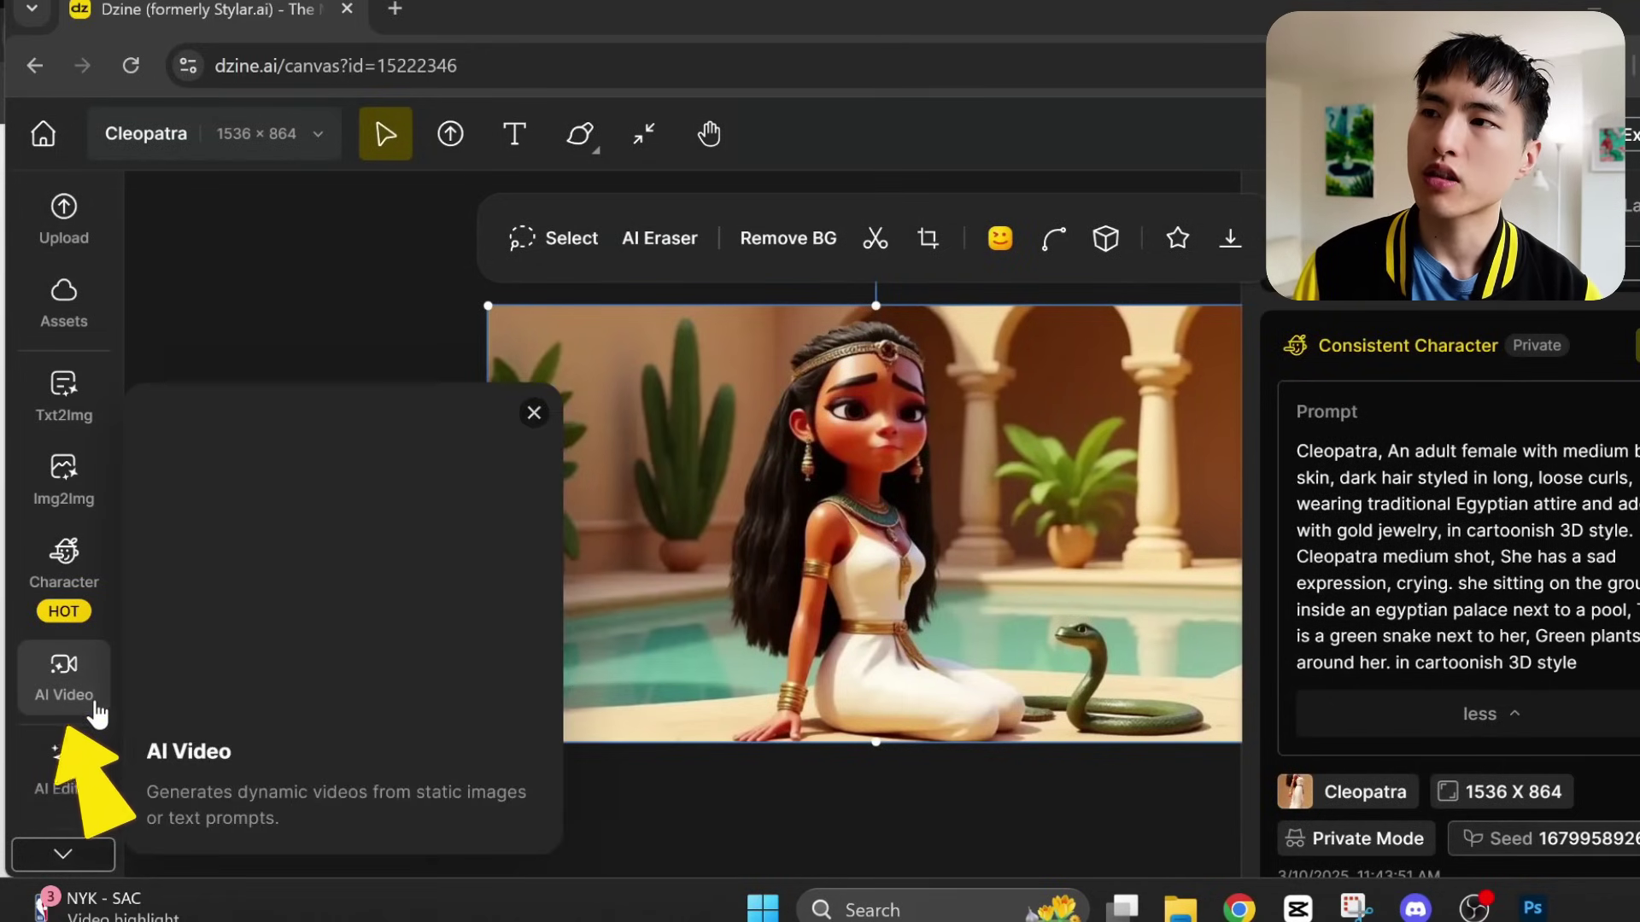
# - In AI Video with Kling 1.6, set antony_orig as the source image
pyautogui.click(48, 714)
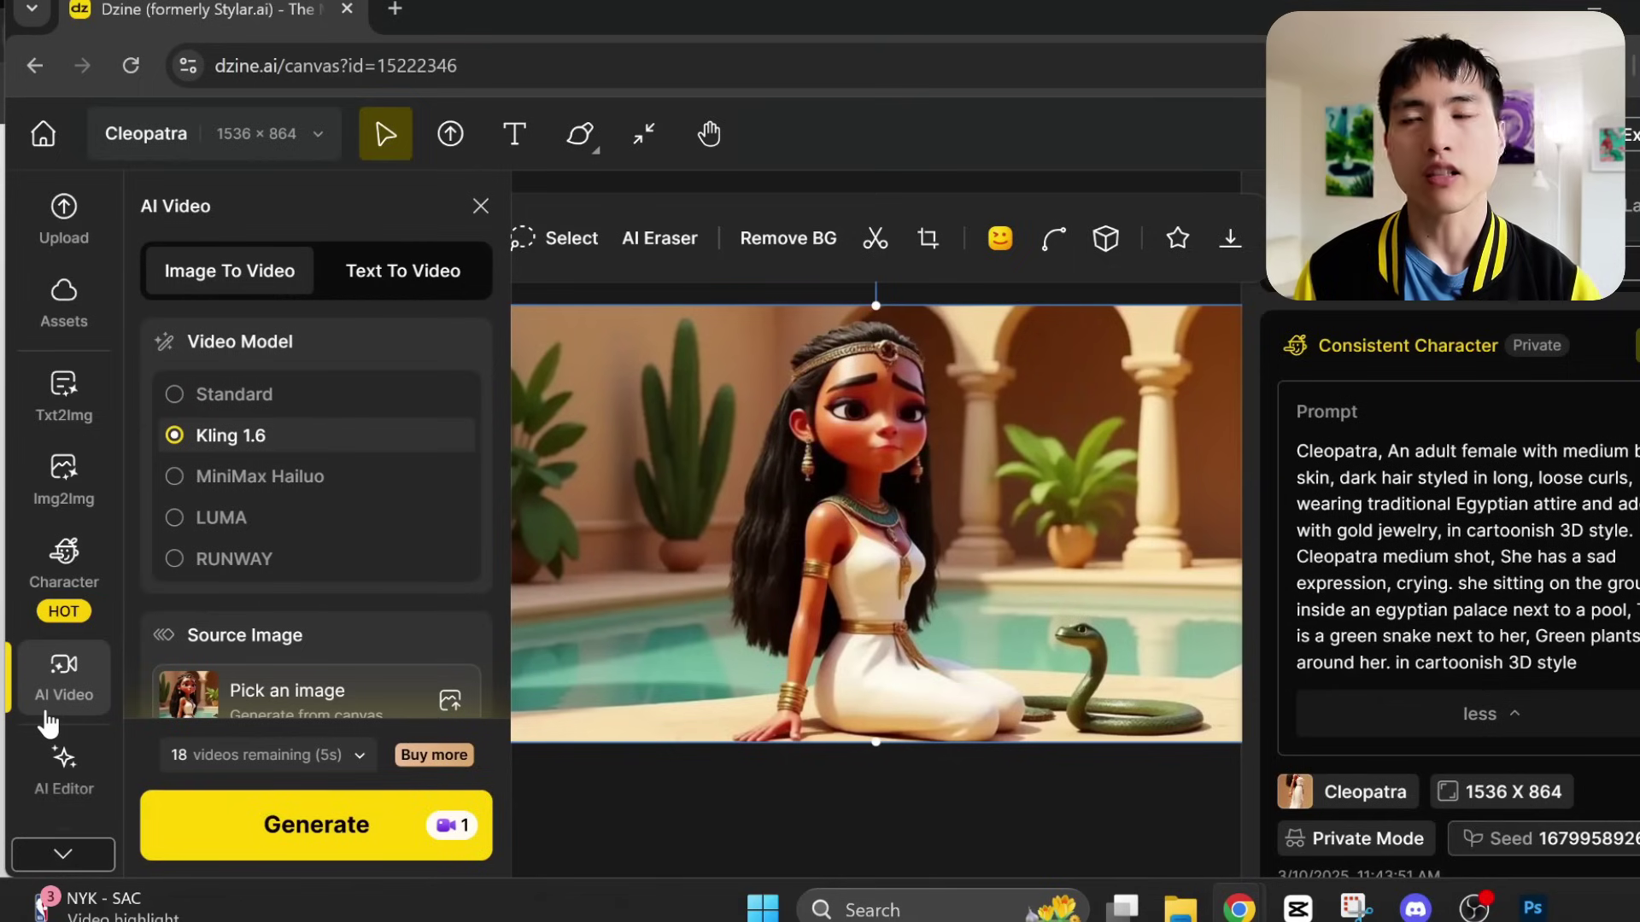
pyautogui.moveTo(393, 443)
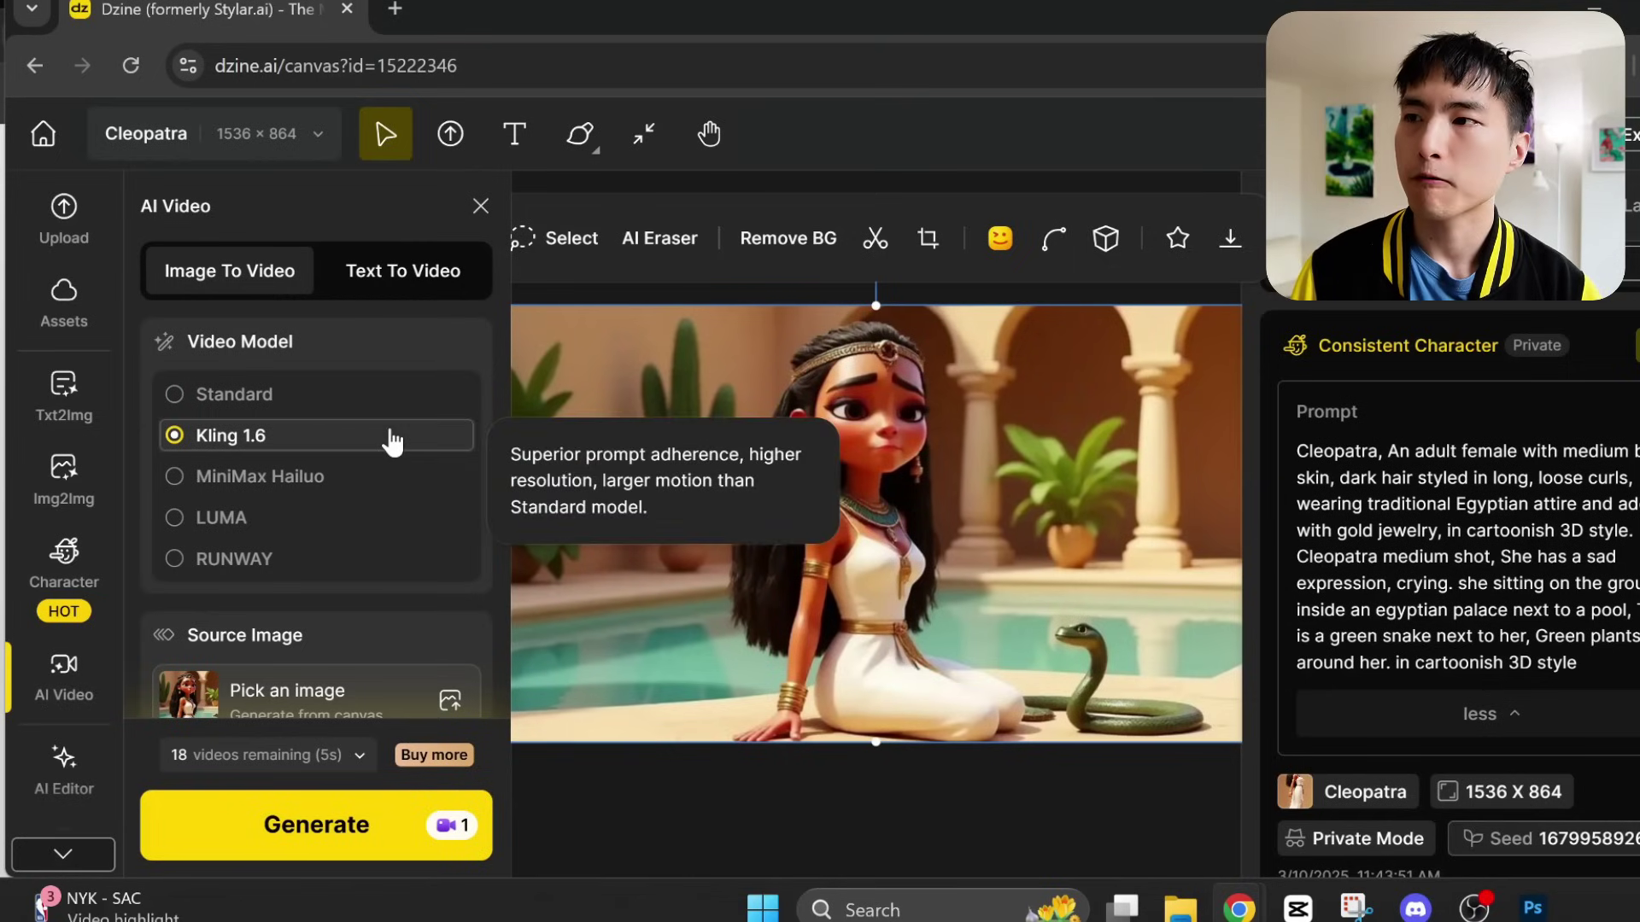
pyautogui.scroll(-2, 418, 591)
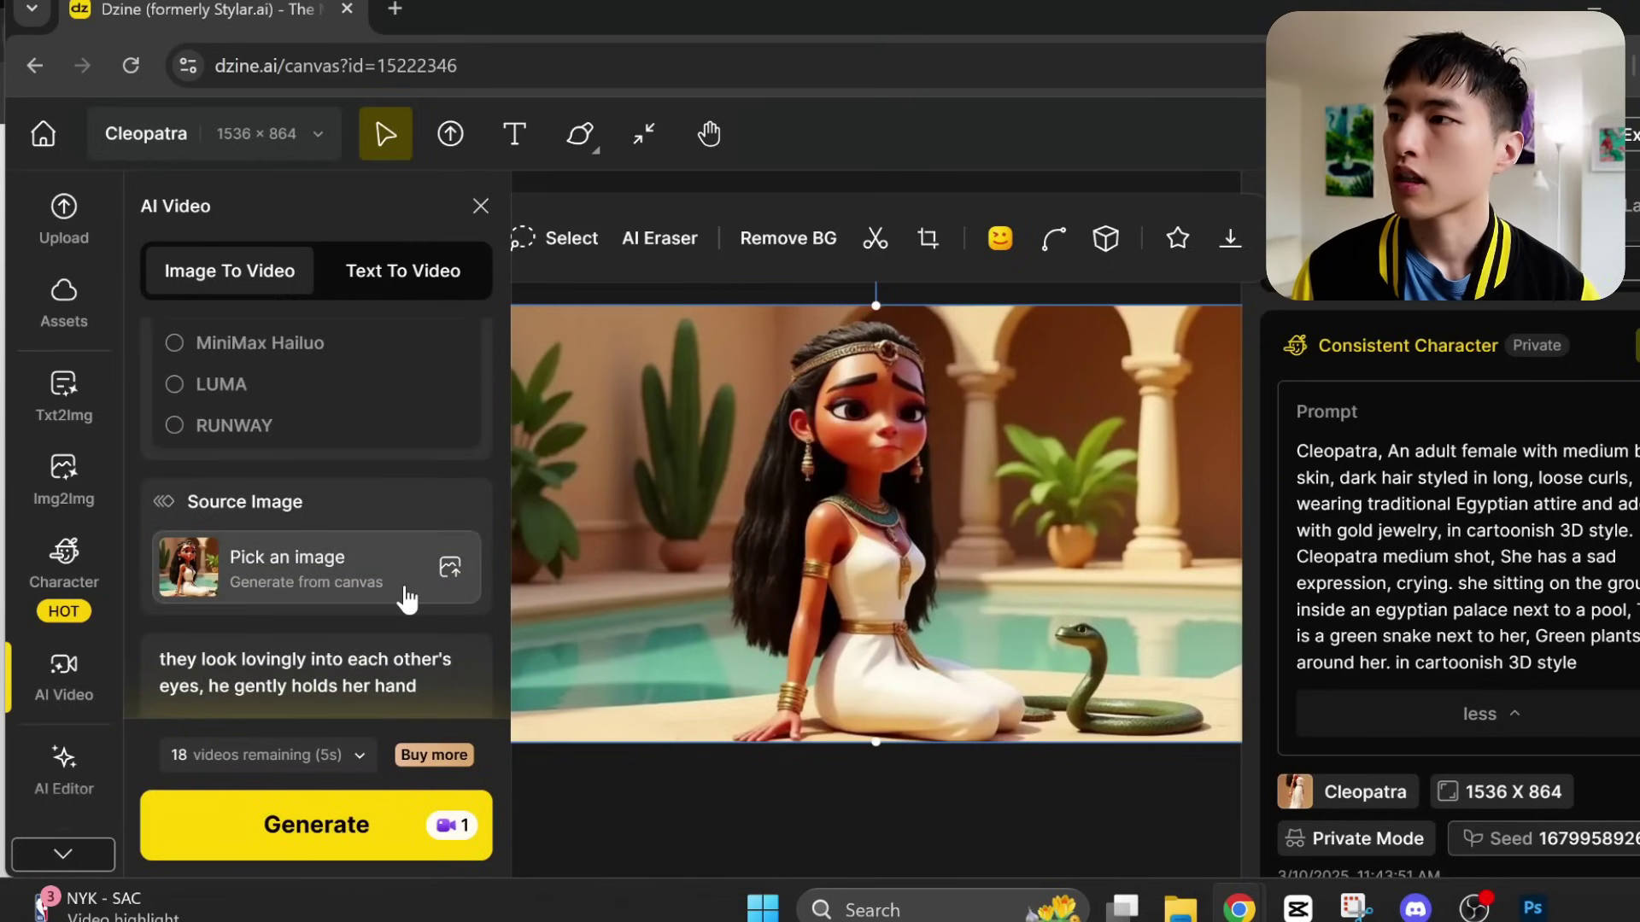
pyautogui.click(403, 582)
pyautogui.moveTo(1306, 320); pyautogui.dragTo(771, 269)
pyautogui.moveTo(414, 269); pyautogui.dragTo(407, 254)
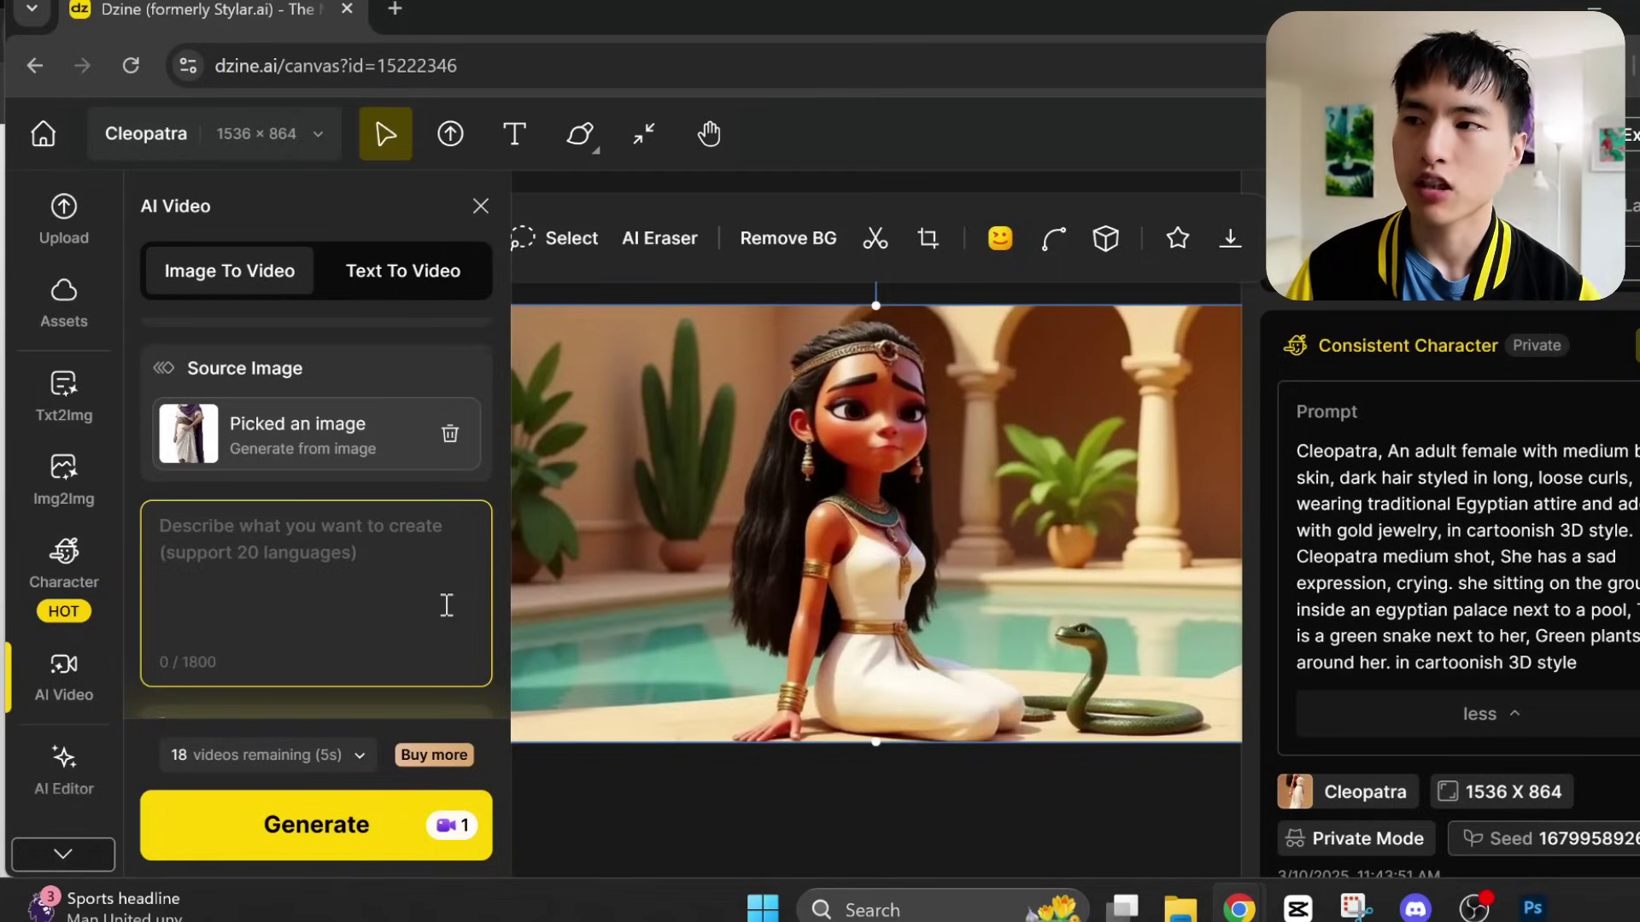
# - Add the slow look-around motion prompt and watch the generated Antony video
pyautogui.click(446, 605)
pyautogui.write('subtle motion, he slowly looks around')
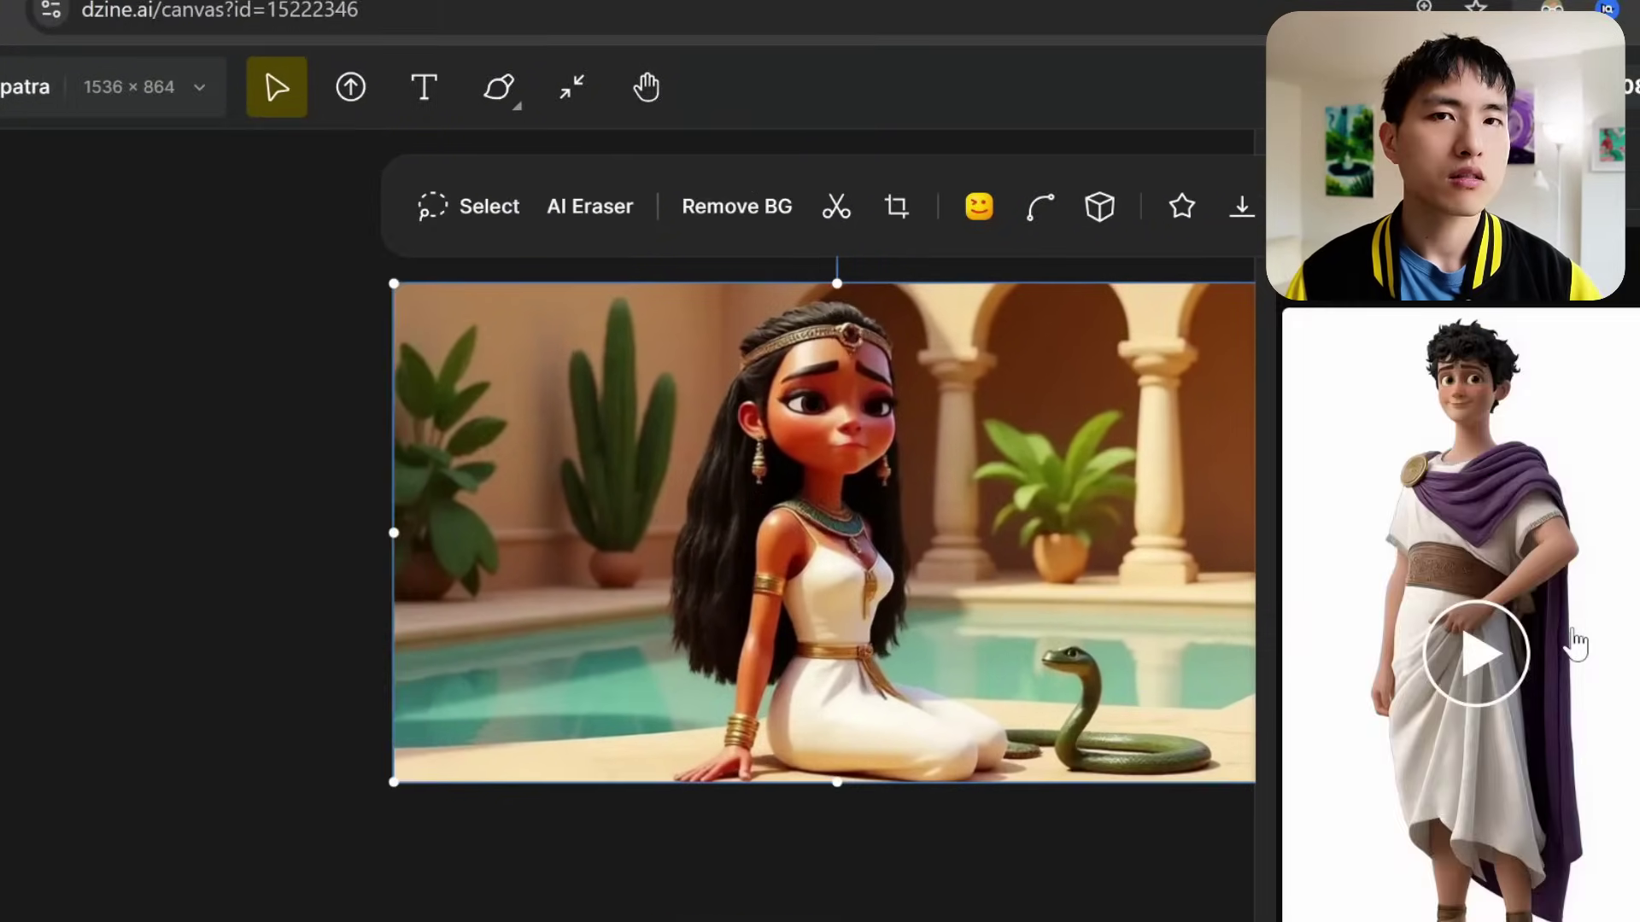
pyautogui.click(1573, 631)
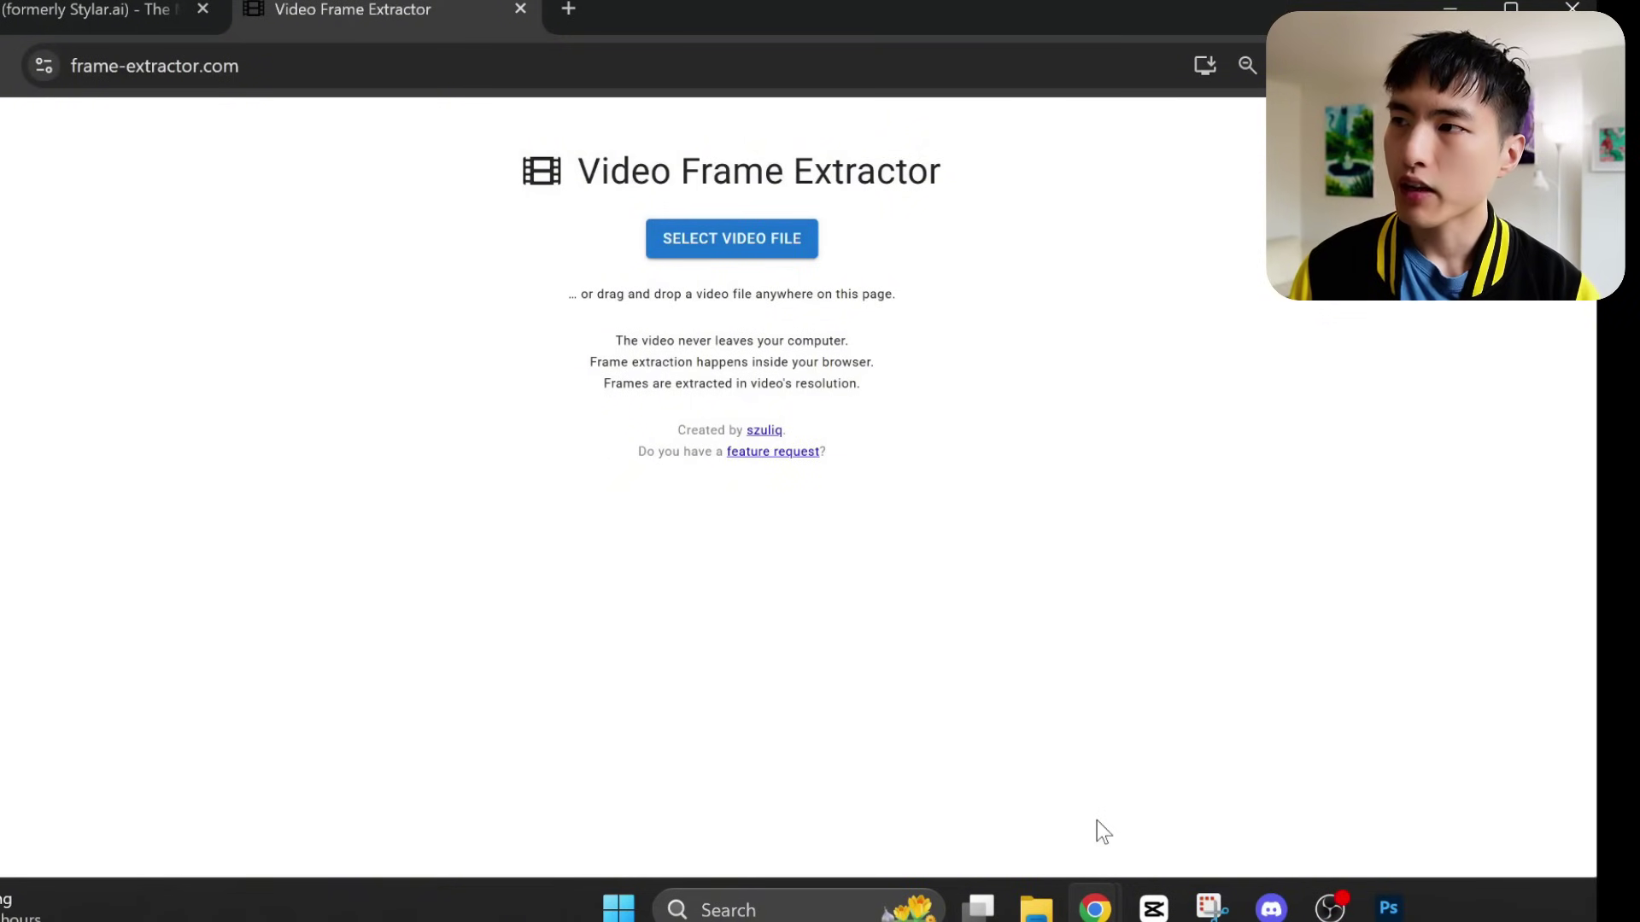
pyautogui.hotkey('ctrl', '+')
pyautogui.hotkey('ctrl', '+')
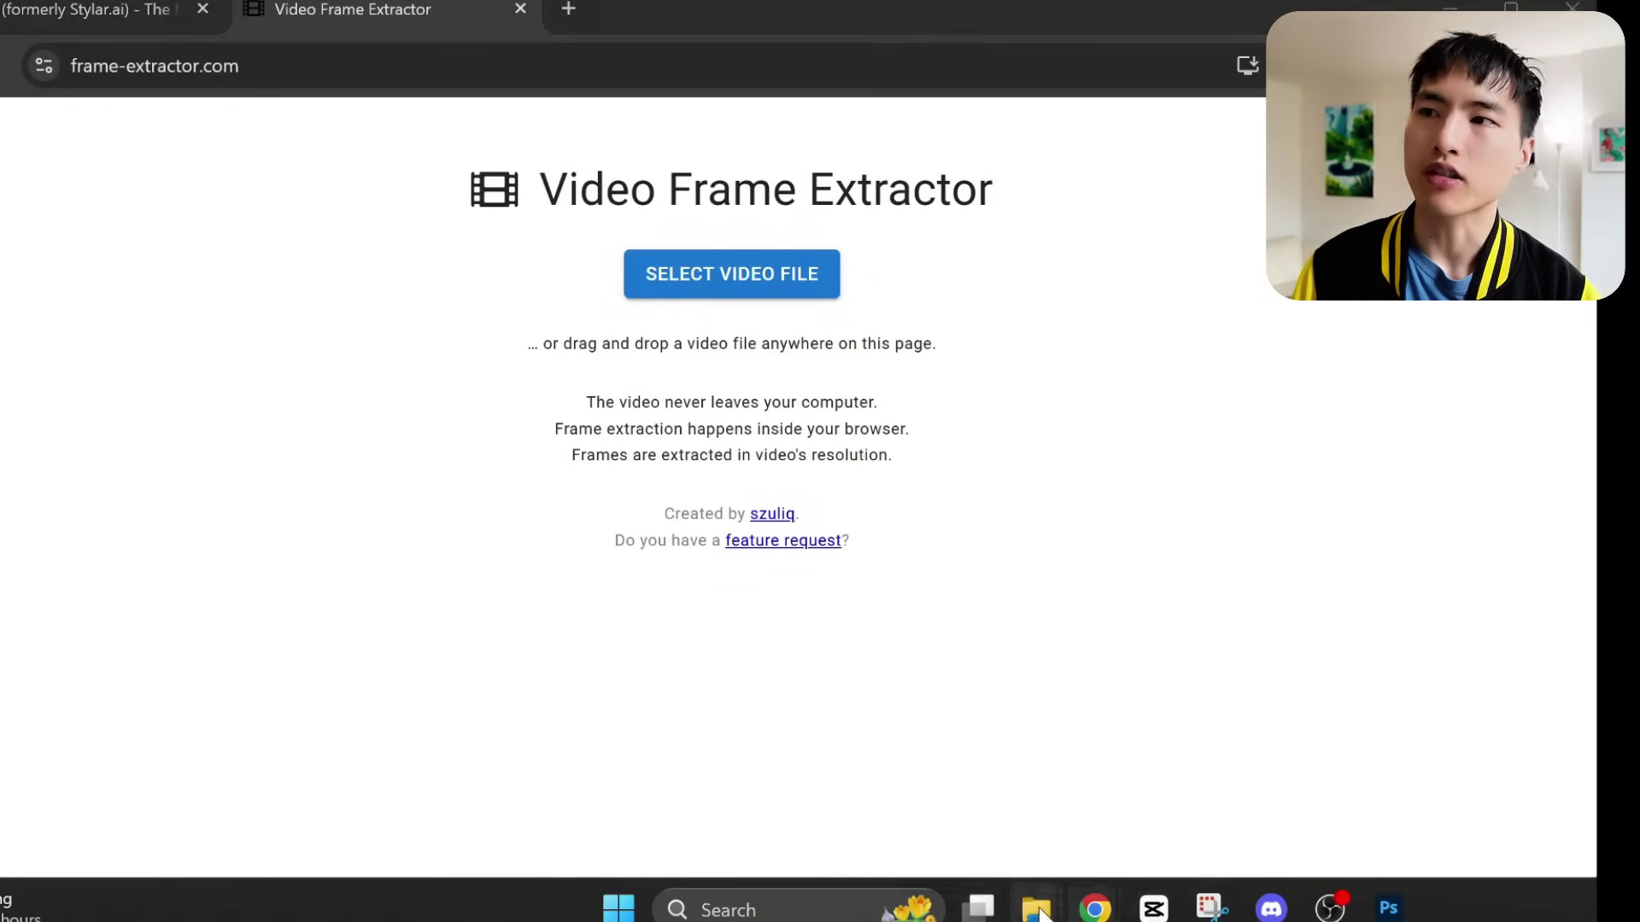
# - Load antony_Video into the Frame Extractor and extract 50 frames
pyautogui.moveTo(1036, 907)
pyautogui.click(935, 782)
pyautogui.moveTo(1242, 371); pyautogui.dragTo(688, 429)
pyautogui.hotkey('ctrl', '-')
pyautogui.hotkey('ctrl', '-')
pyautogui.hotkey('ctrl', '-')
pyautogui.hotkey('ctrl', '-')
pyautogui.scroll(-2, 889, 496)
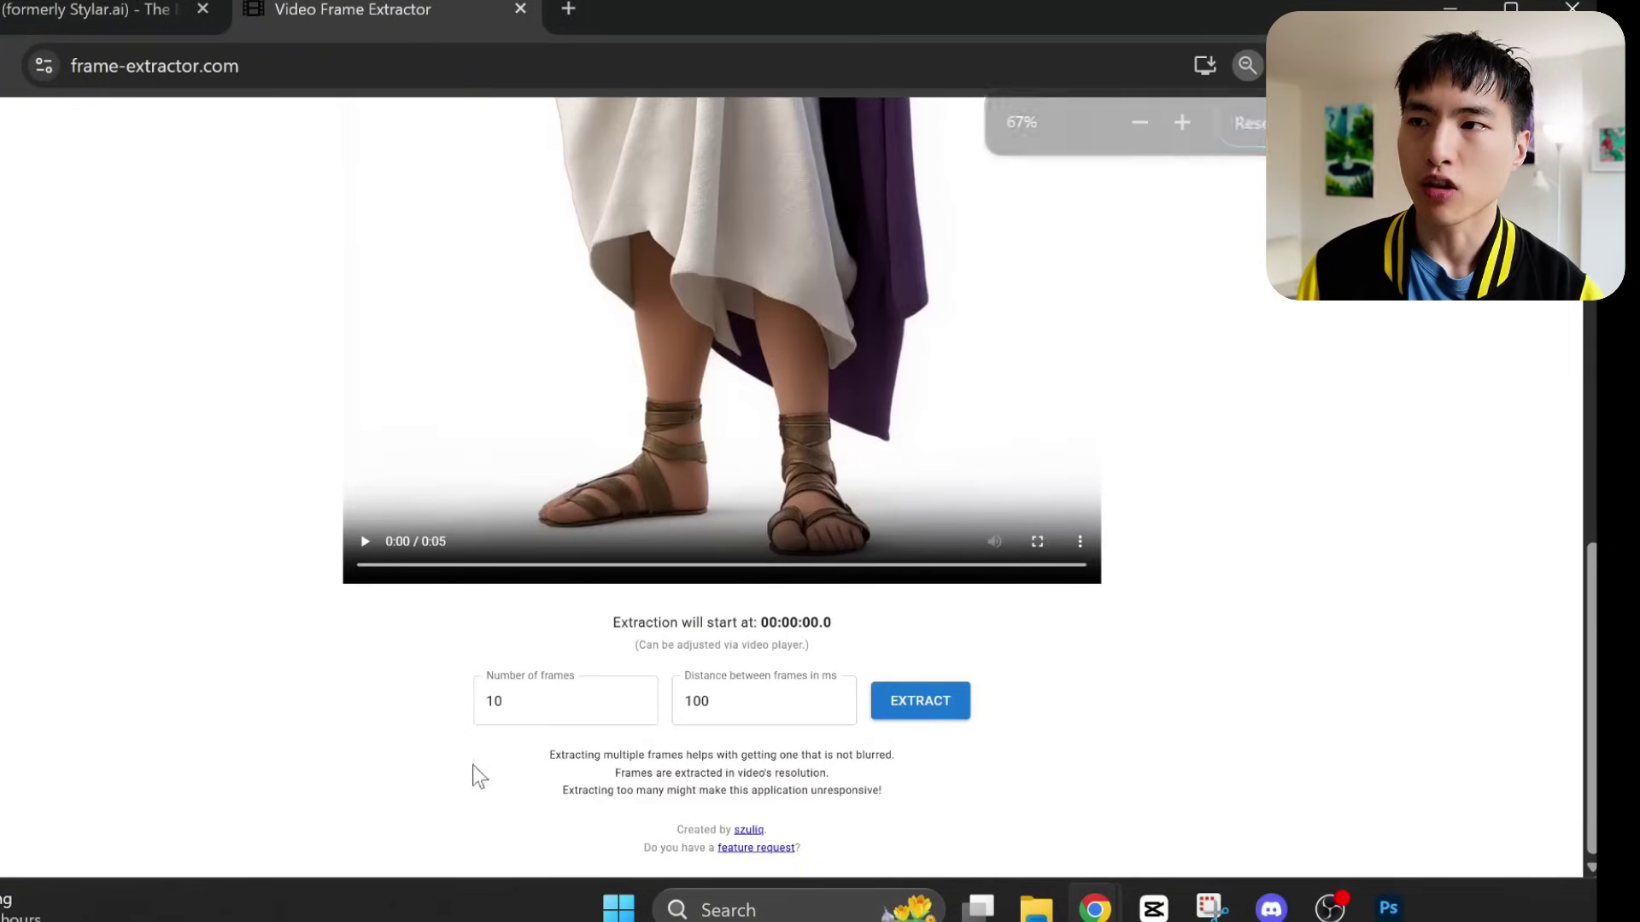
pyautogui.doubleClick(578, 698)
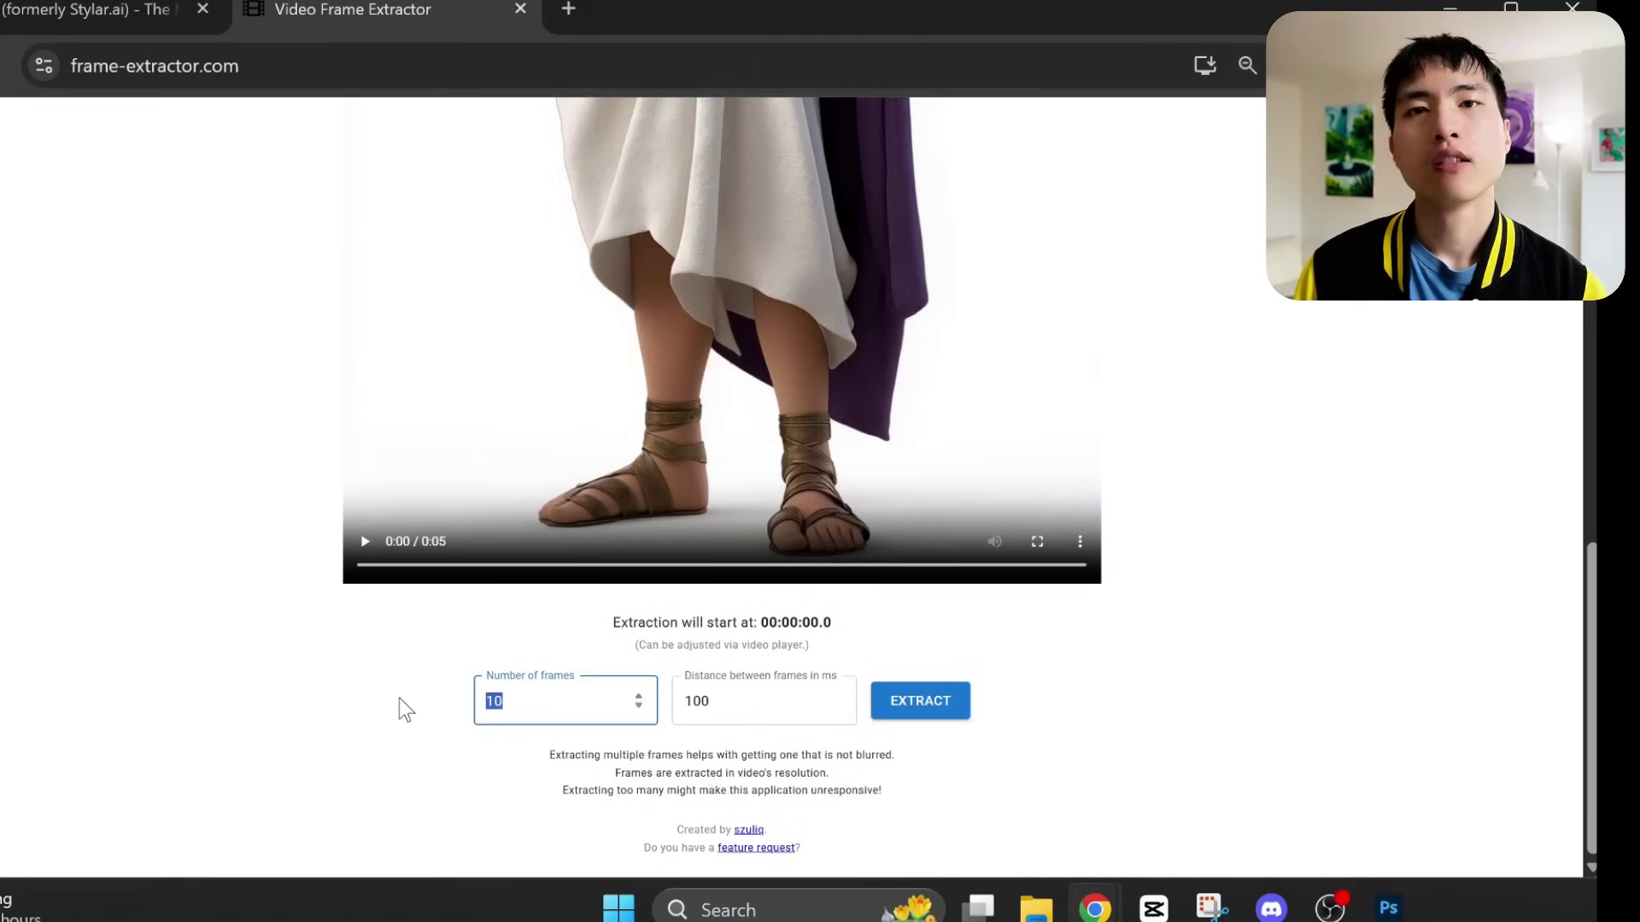
pyautogui.write('50')
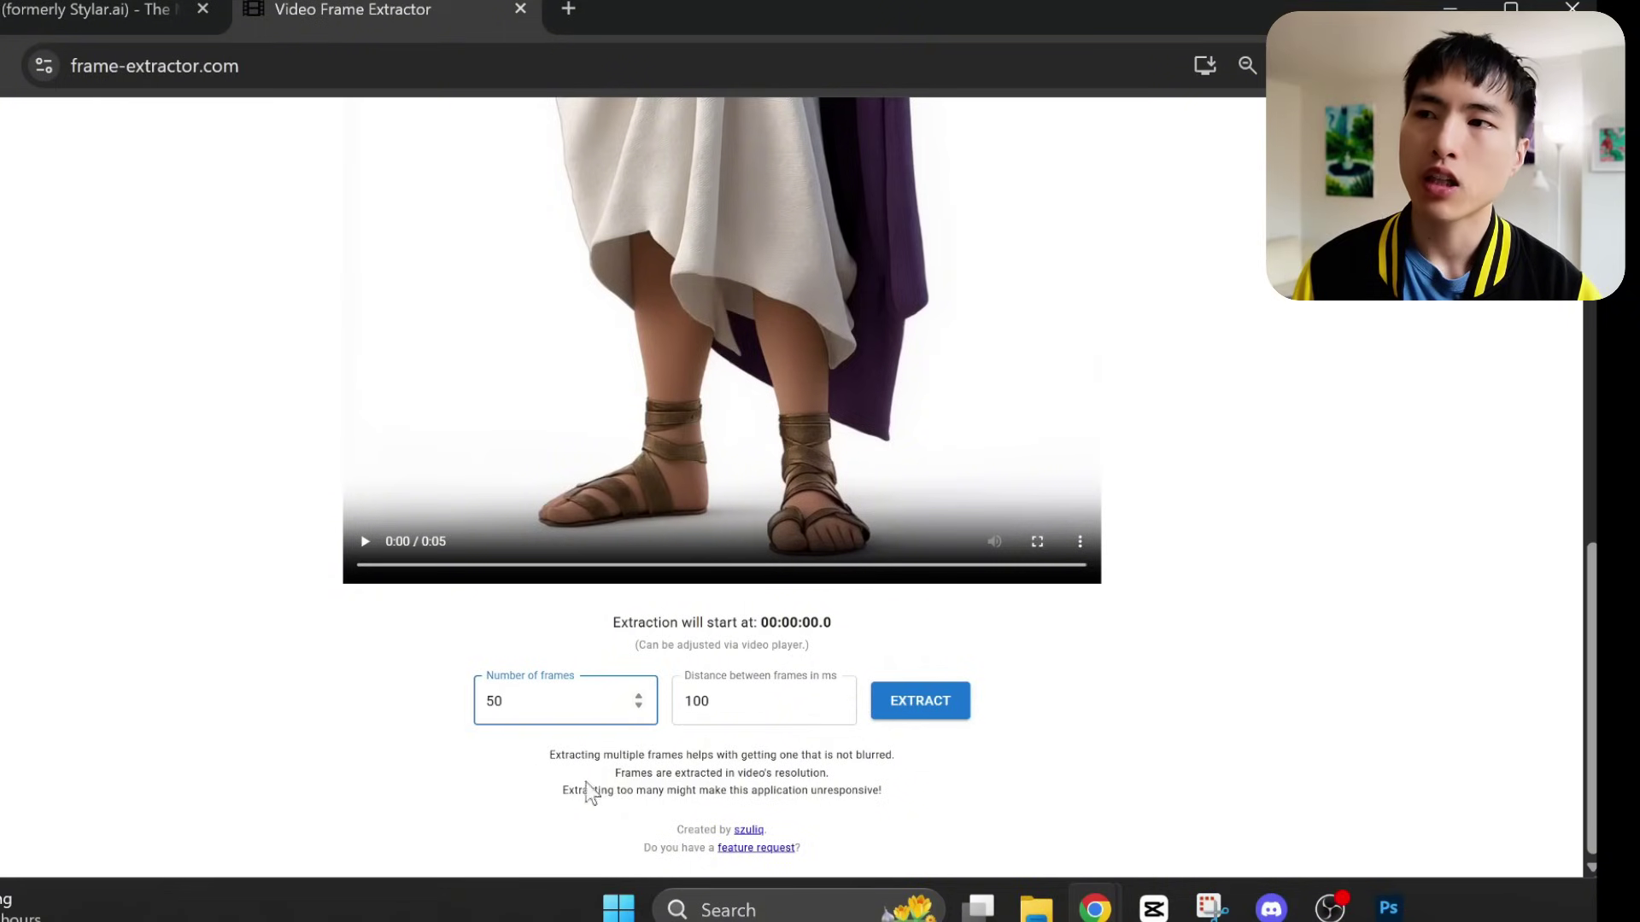
pyautogui.click(769, 709)
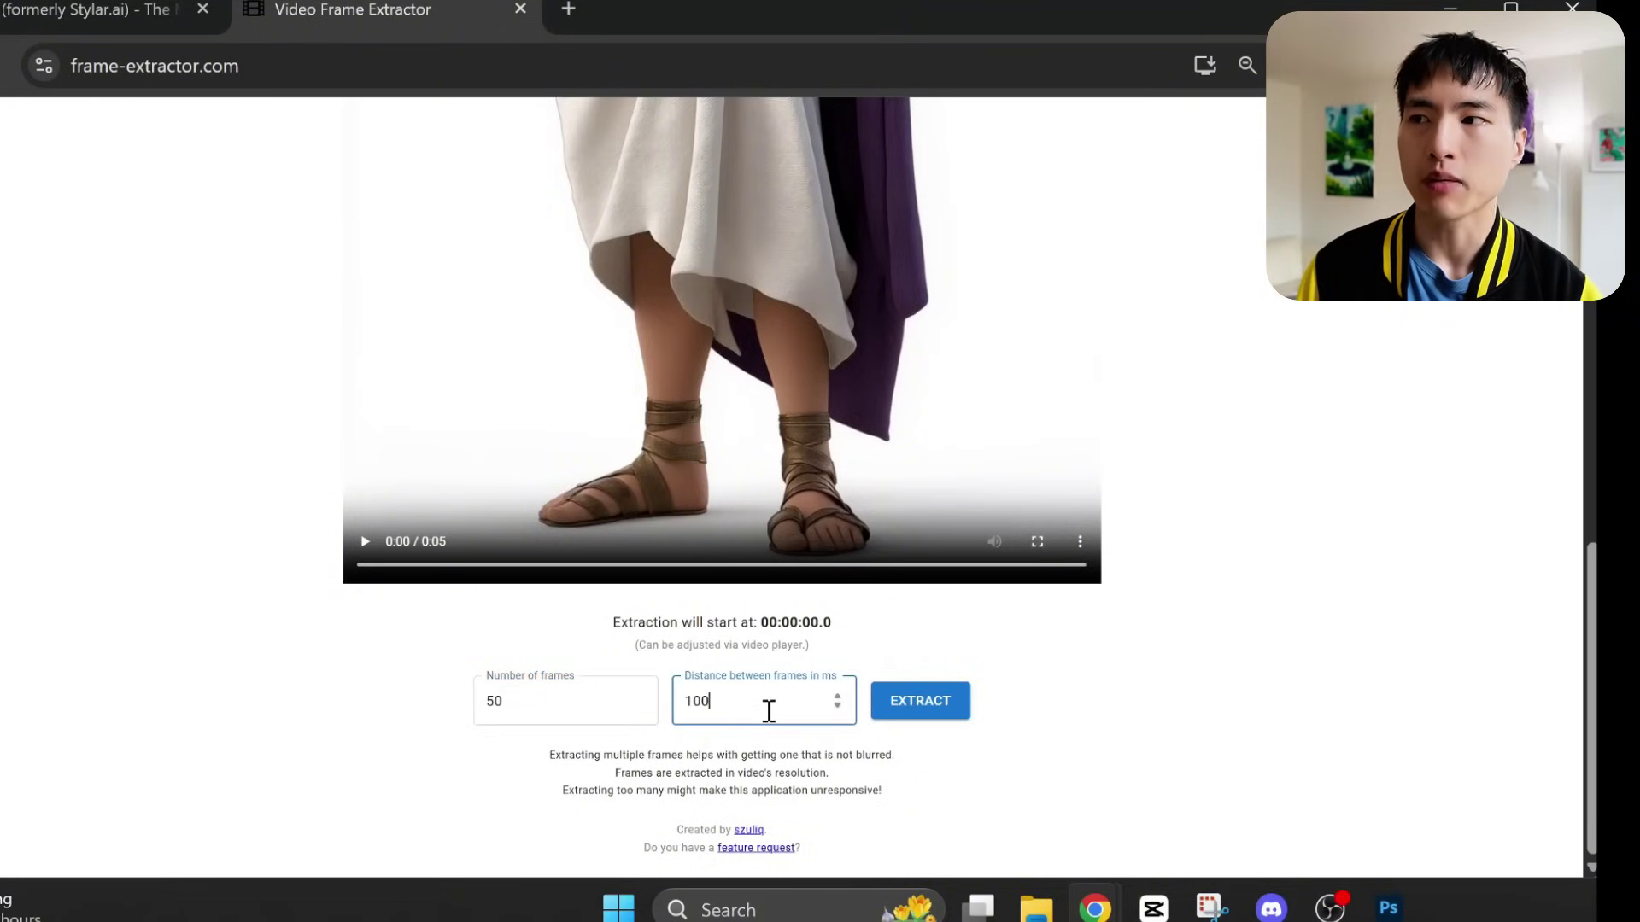
pyautogui.click(941, 722)
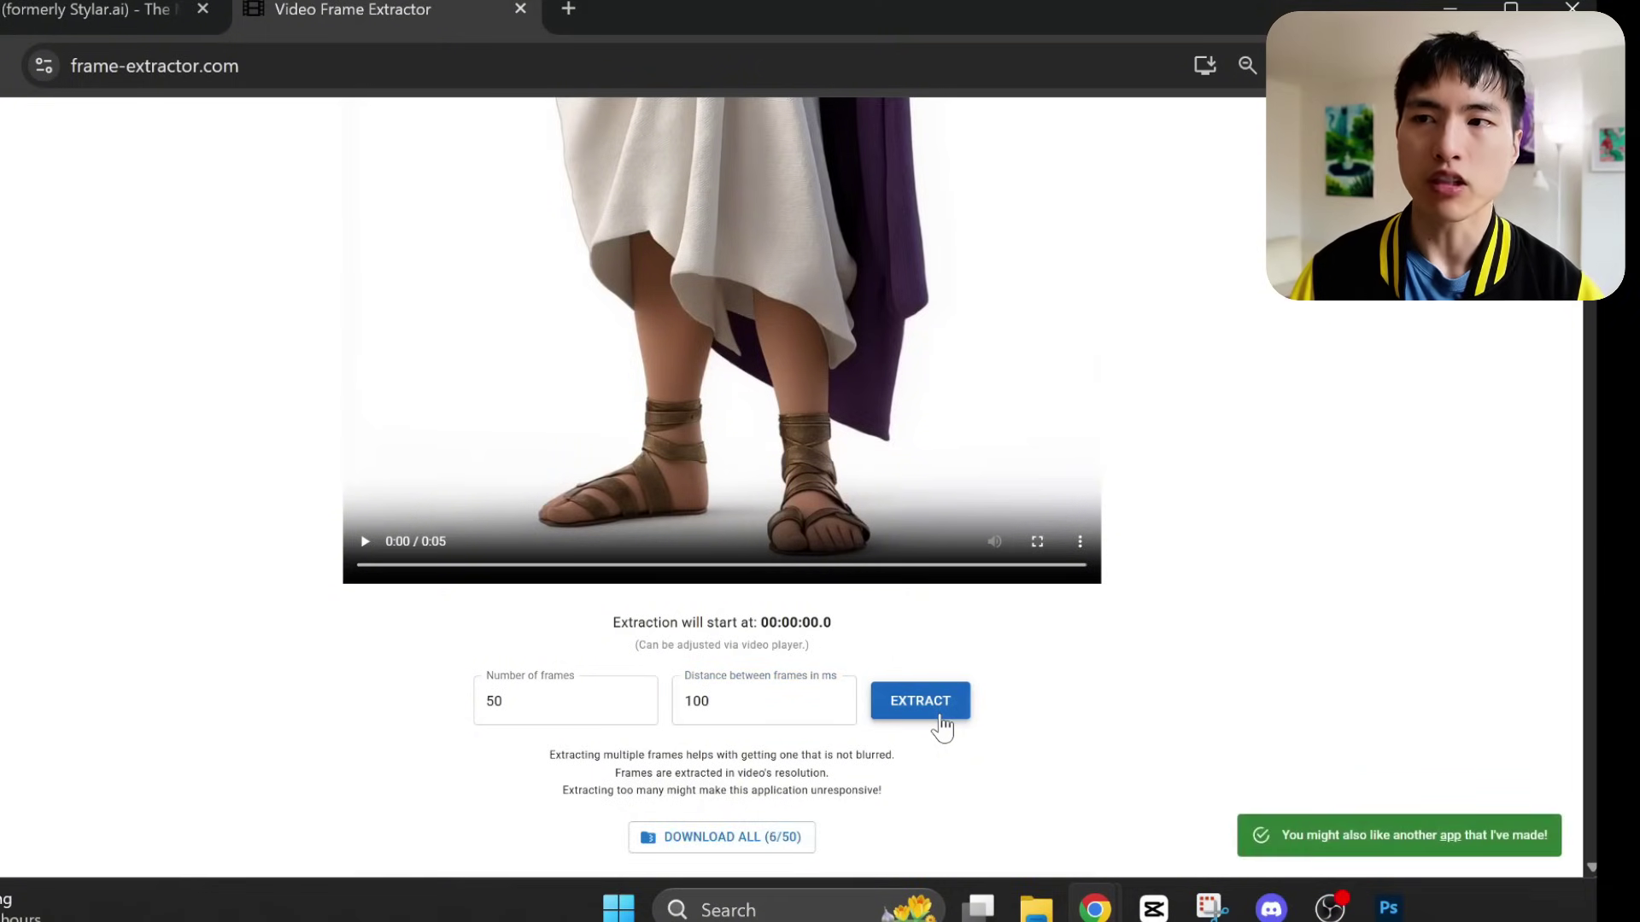
# - Browse the extracted frames and bring up save options for a standing Antony frame
pyautogui.scroll(-5, 1042, 726)
pyautogui.keyDown('ctrl'); pyautogui.scroll(-7, 1139, 728); pyautogui.keyUp('ctrl')
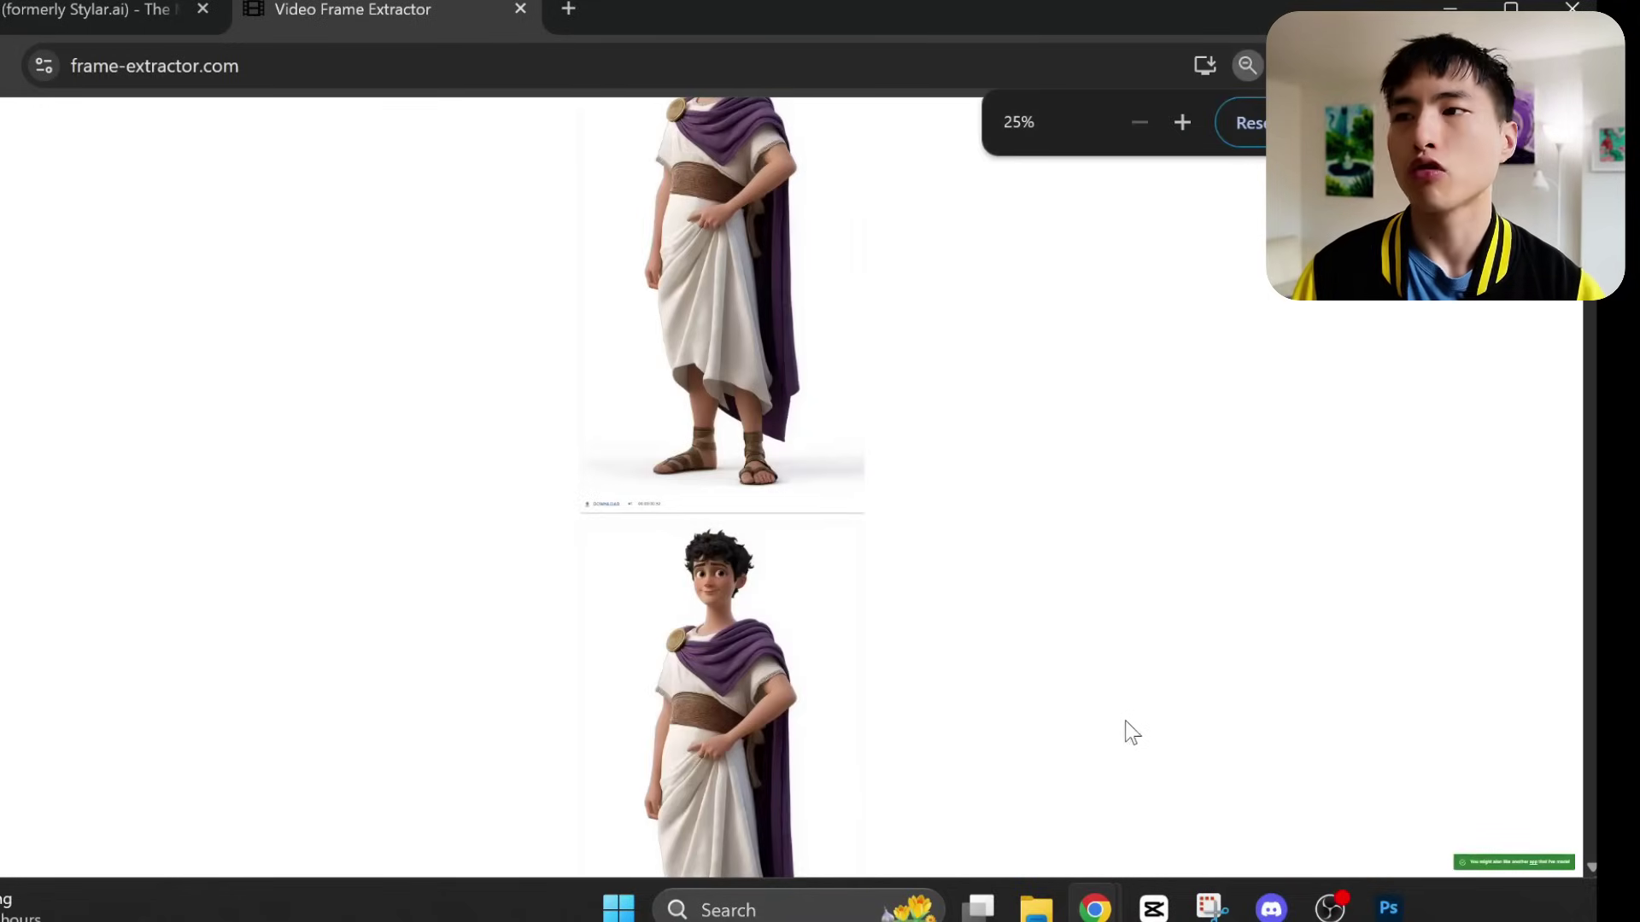
pyautogui.scroll(2, 1102, 718)
pyautogui.scroll(-10, 1083, 709)
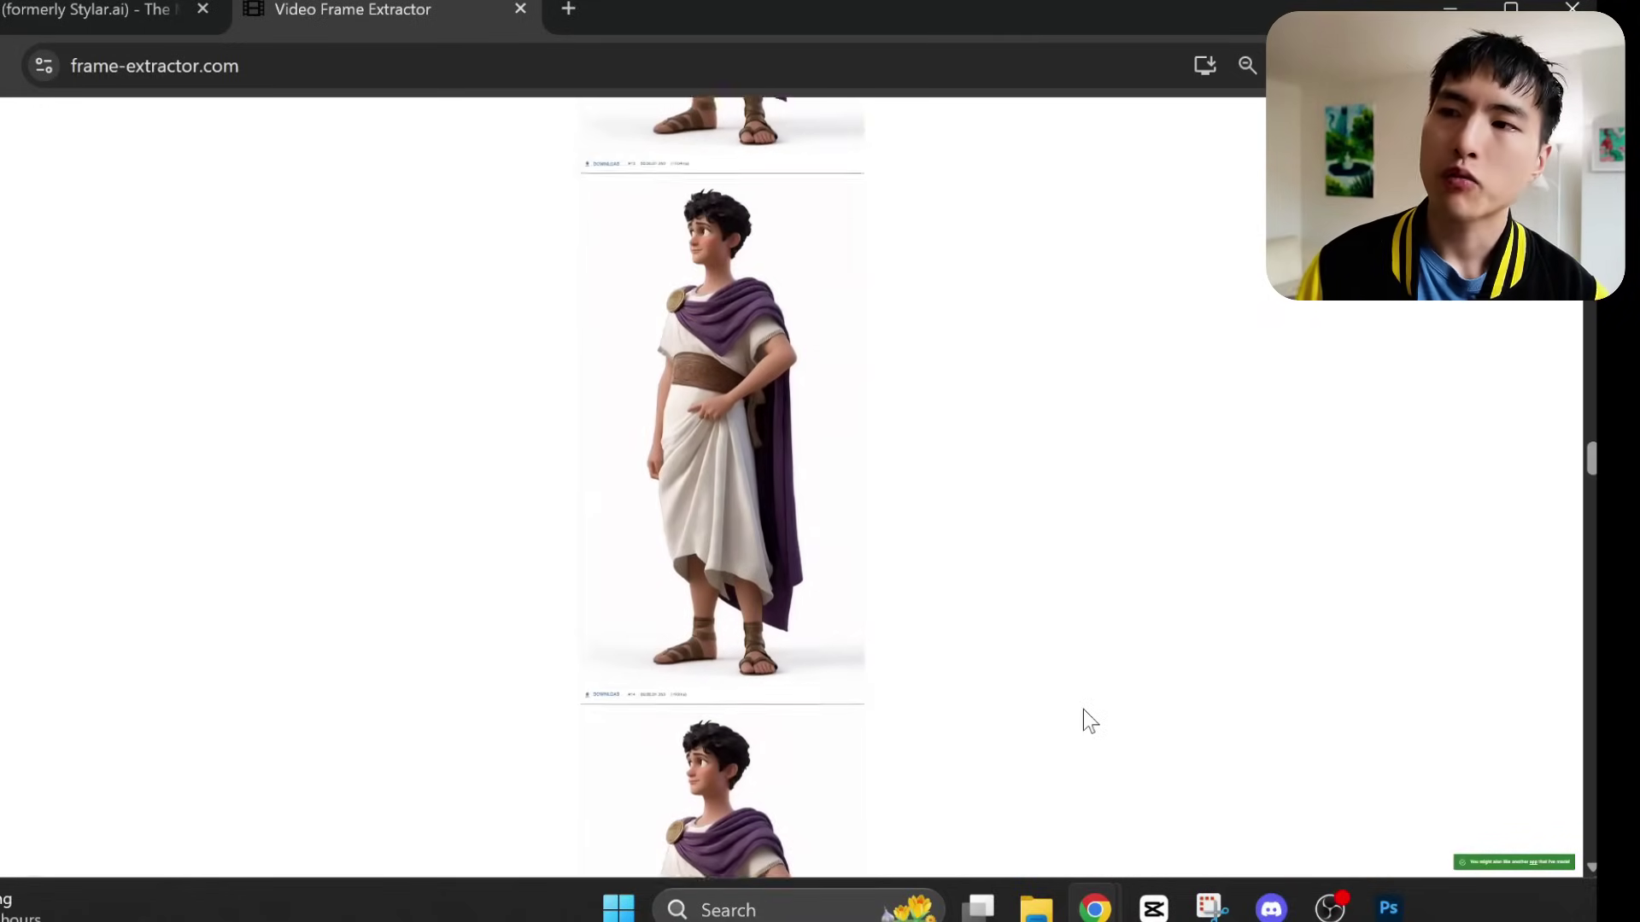
pyautogui.scroll(-2, 1082, 708)
pyautogui.rightClick(787, 265)
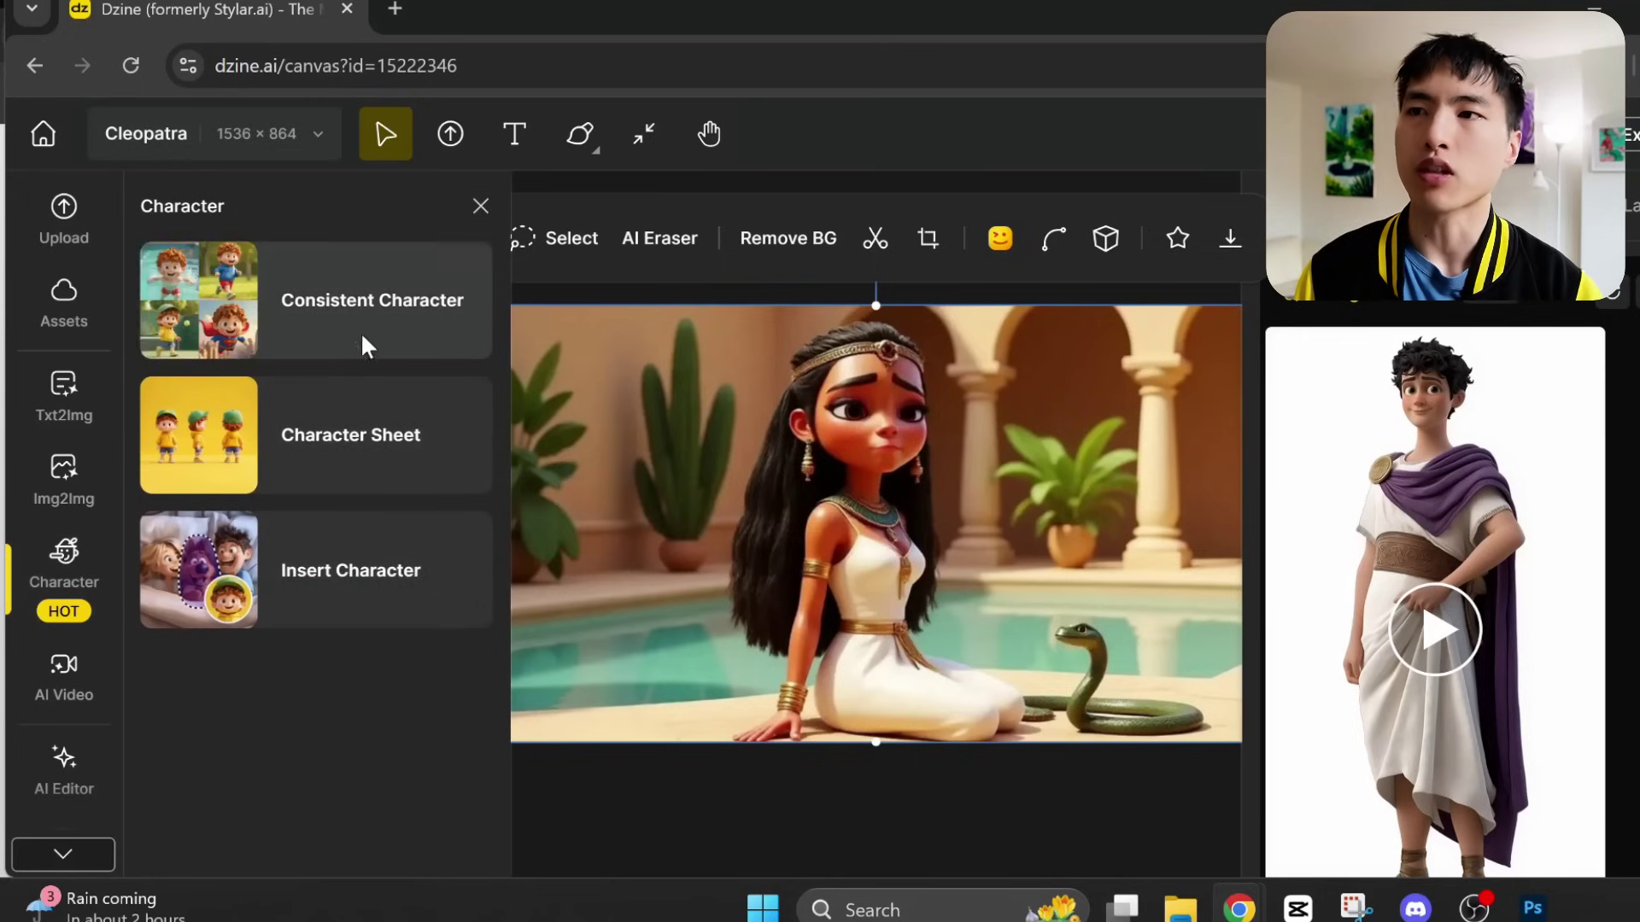
# - Create a new character named Antony from four standing reference images and train it
pyautogui.click(367, 346)
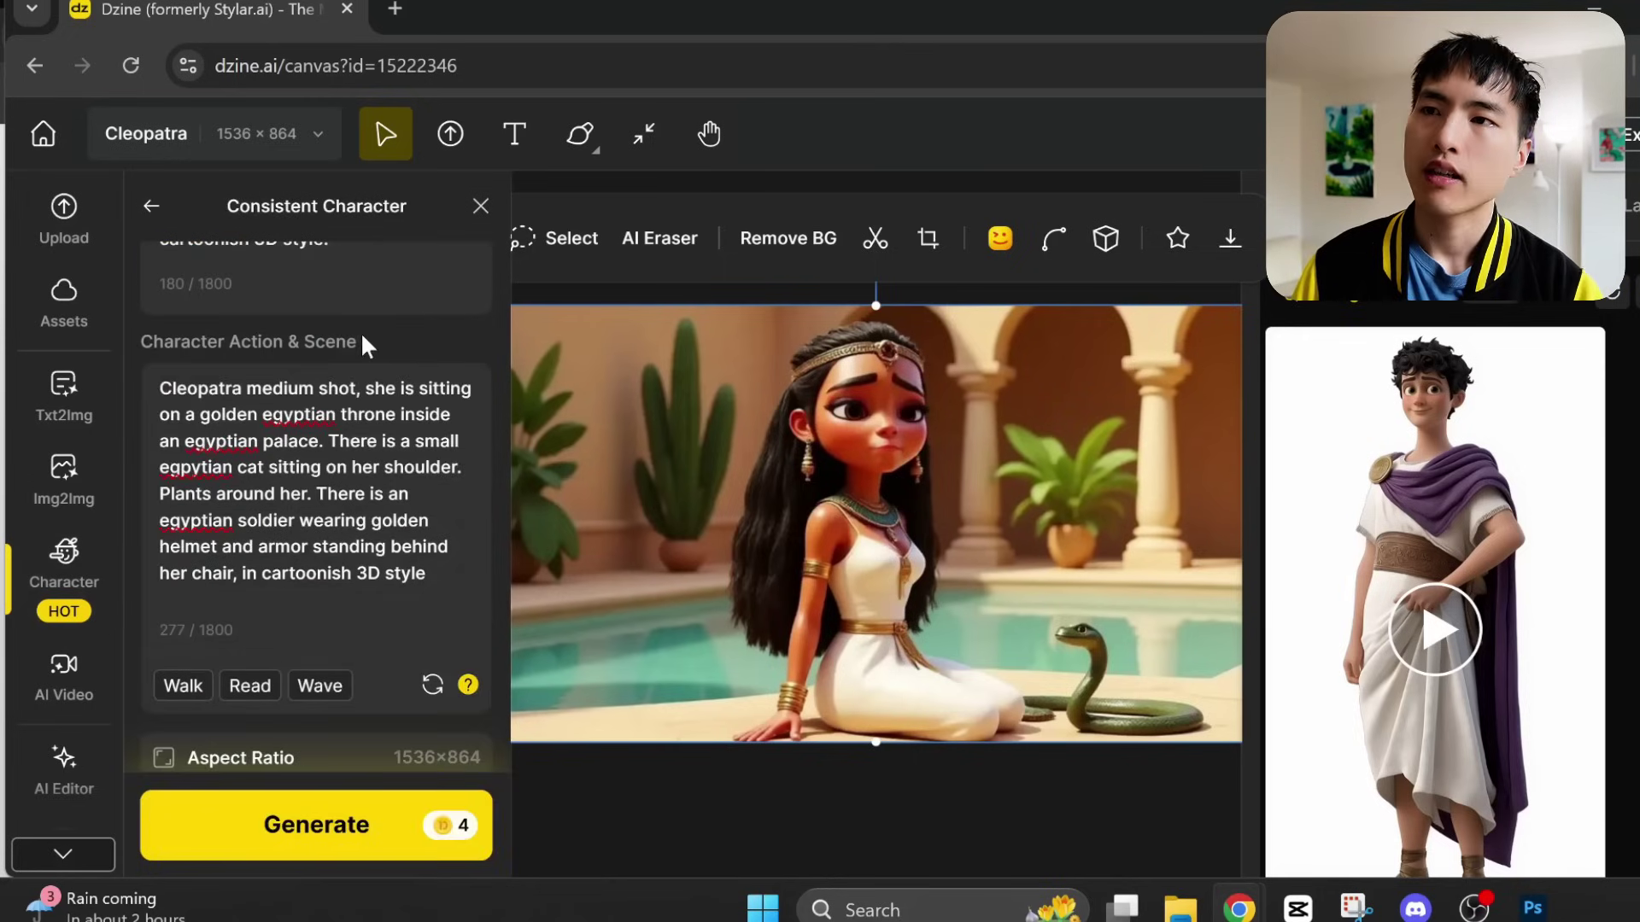
pyautogui.scroll(3, 384, 359)
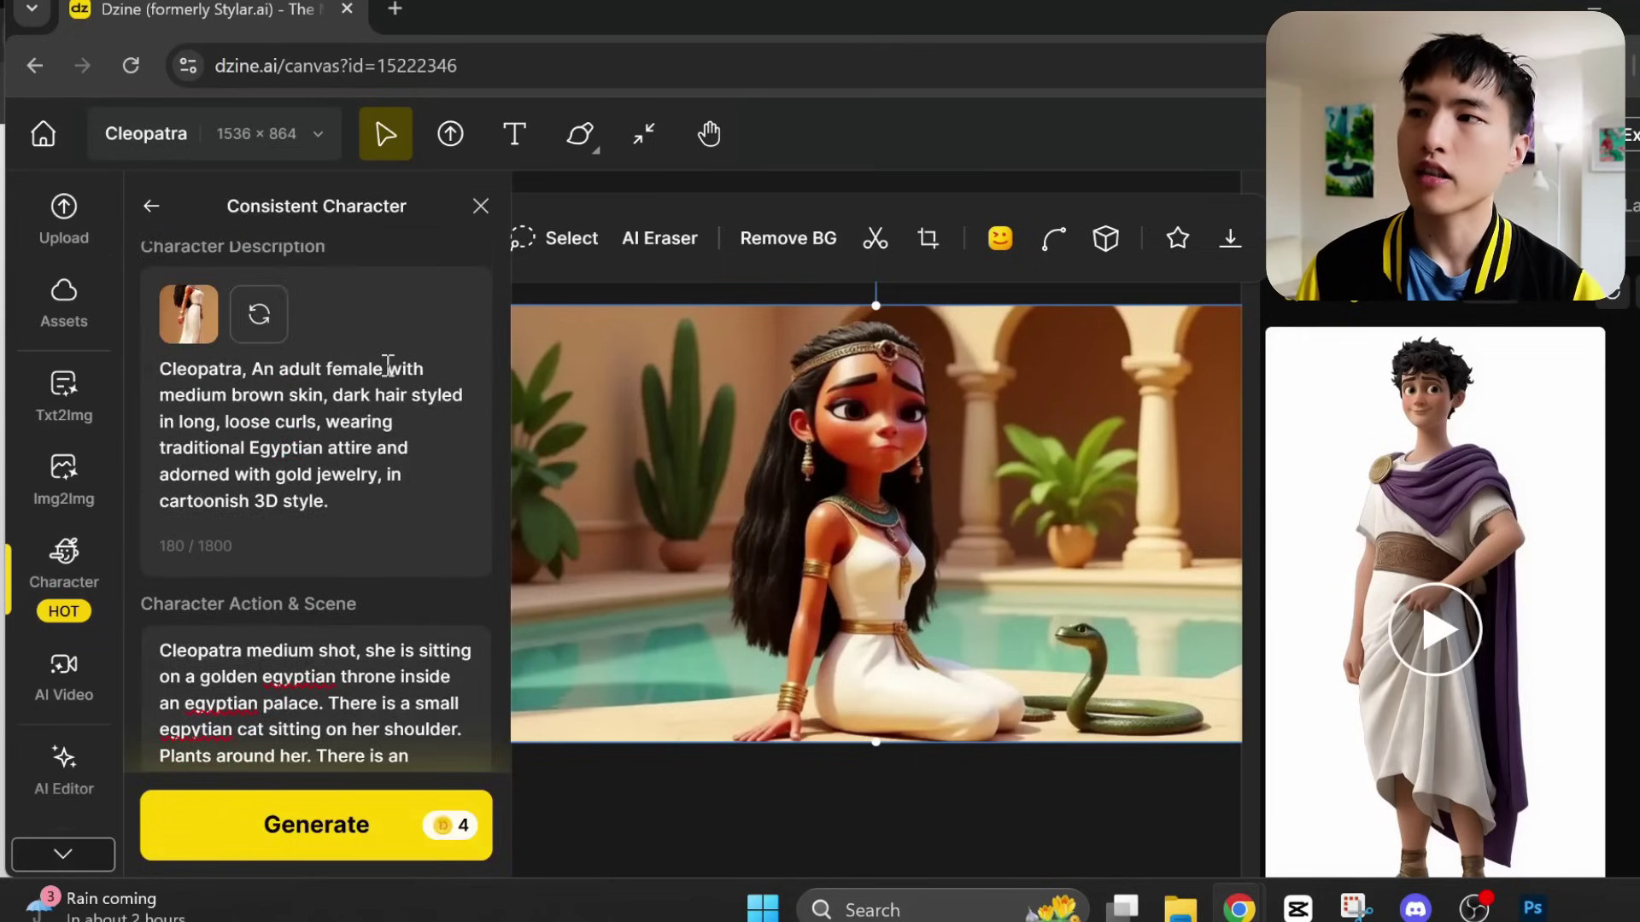
pyautogui.click(260, 320)
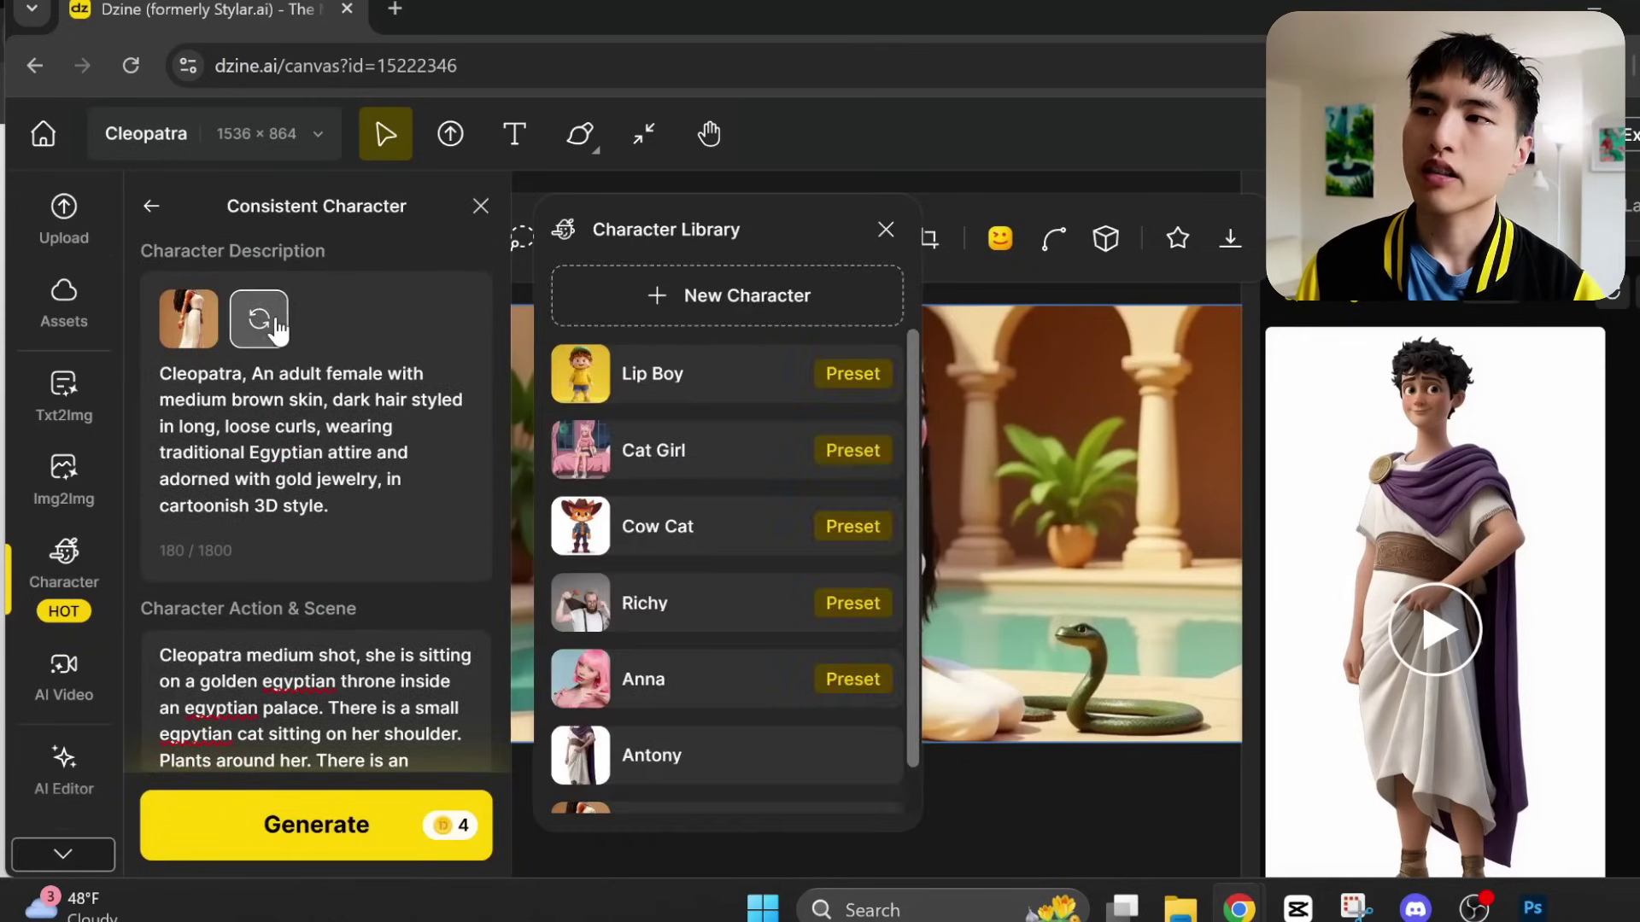
pyautogui.click(765, 324)
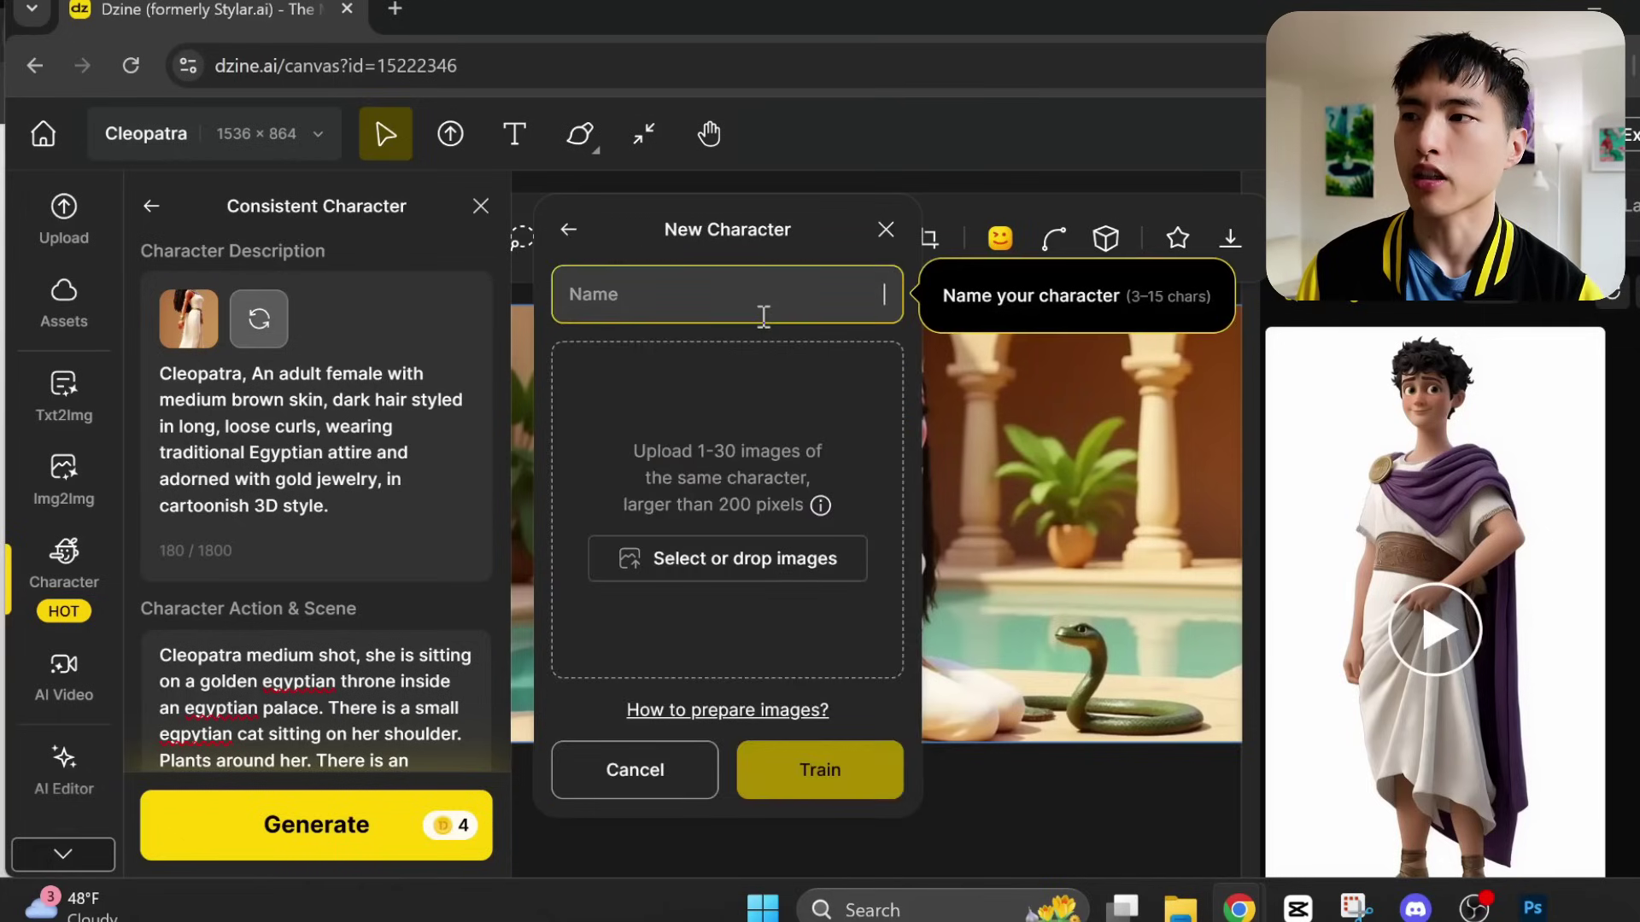
pyautogui.write('An')
pyautogui.write('tony')
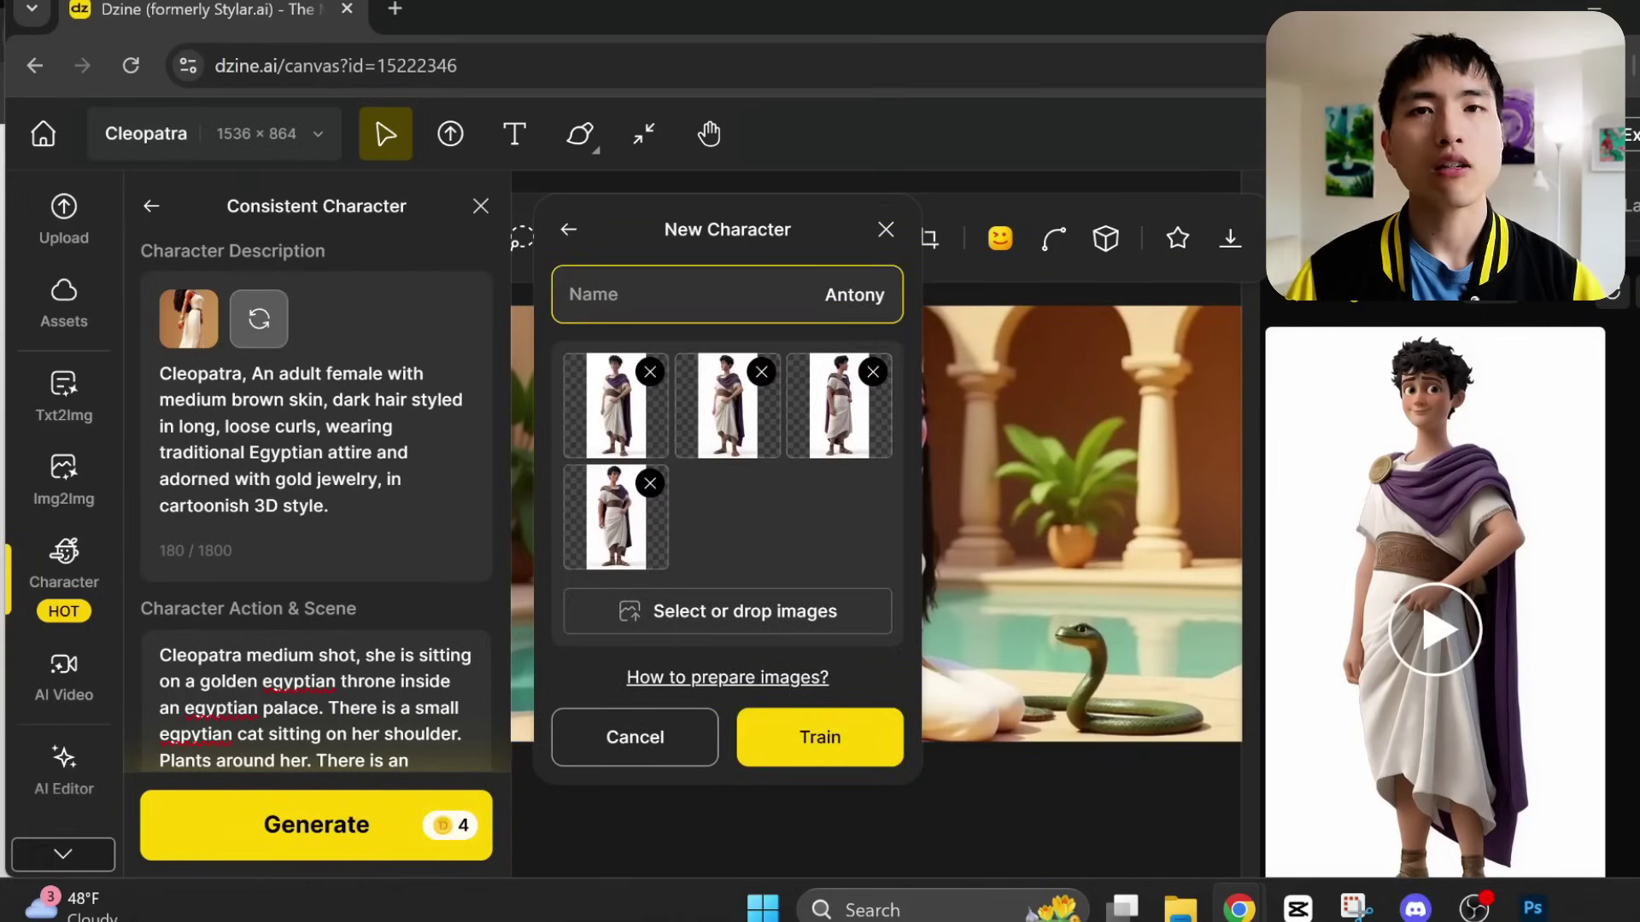
pyautogui.click(747, 733)
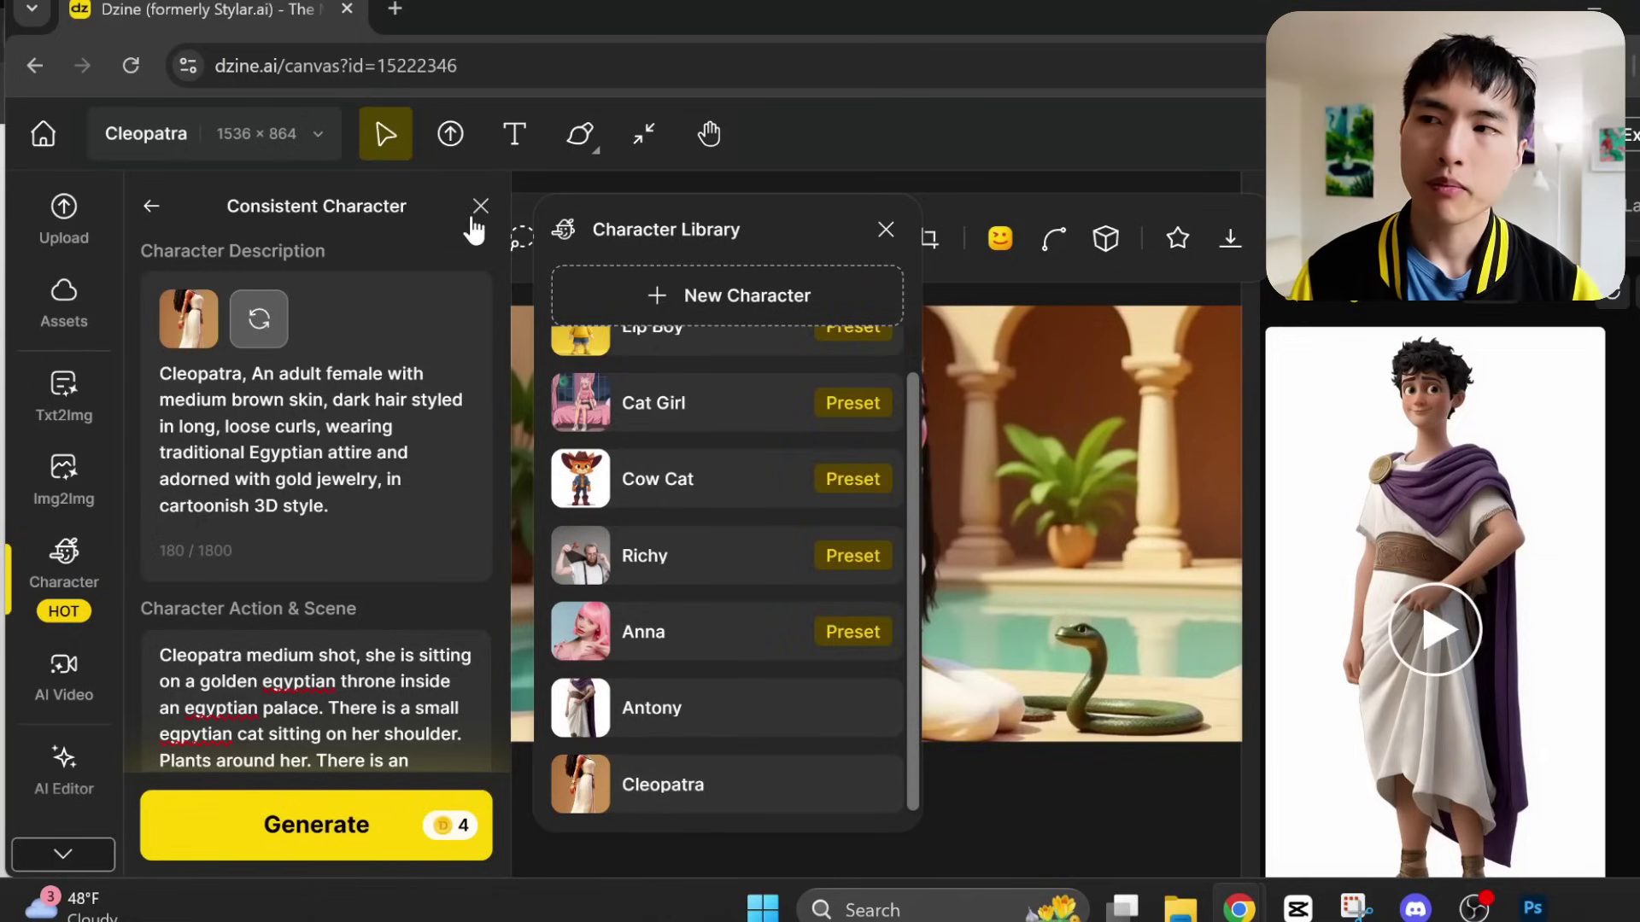
# - Close the consistent character panel and bring up the Character tools in the sidebar
pyautogui.click(480, 209)
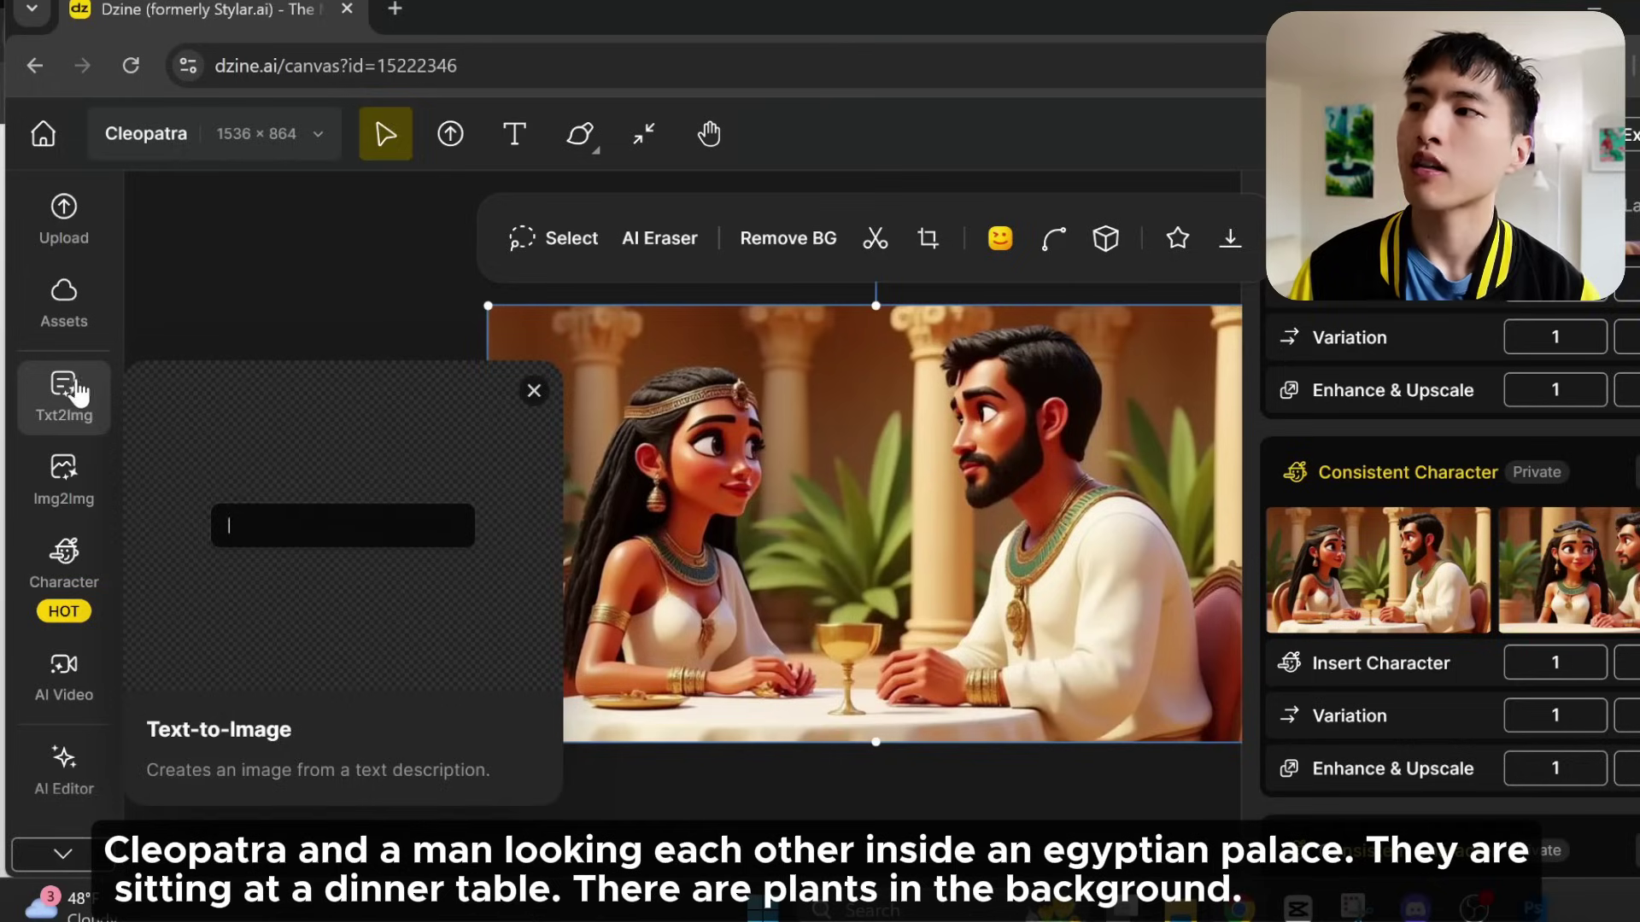
pyautogui.click(83, 608)
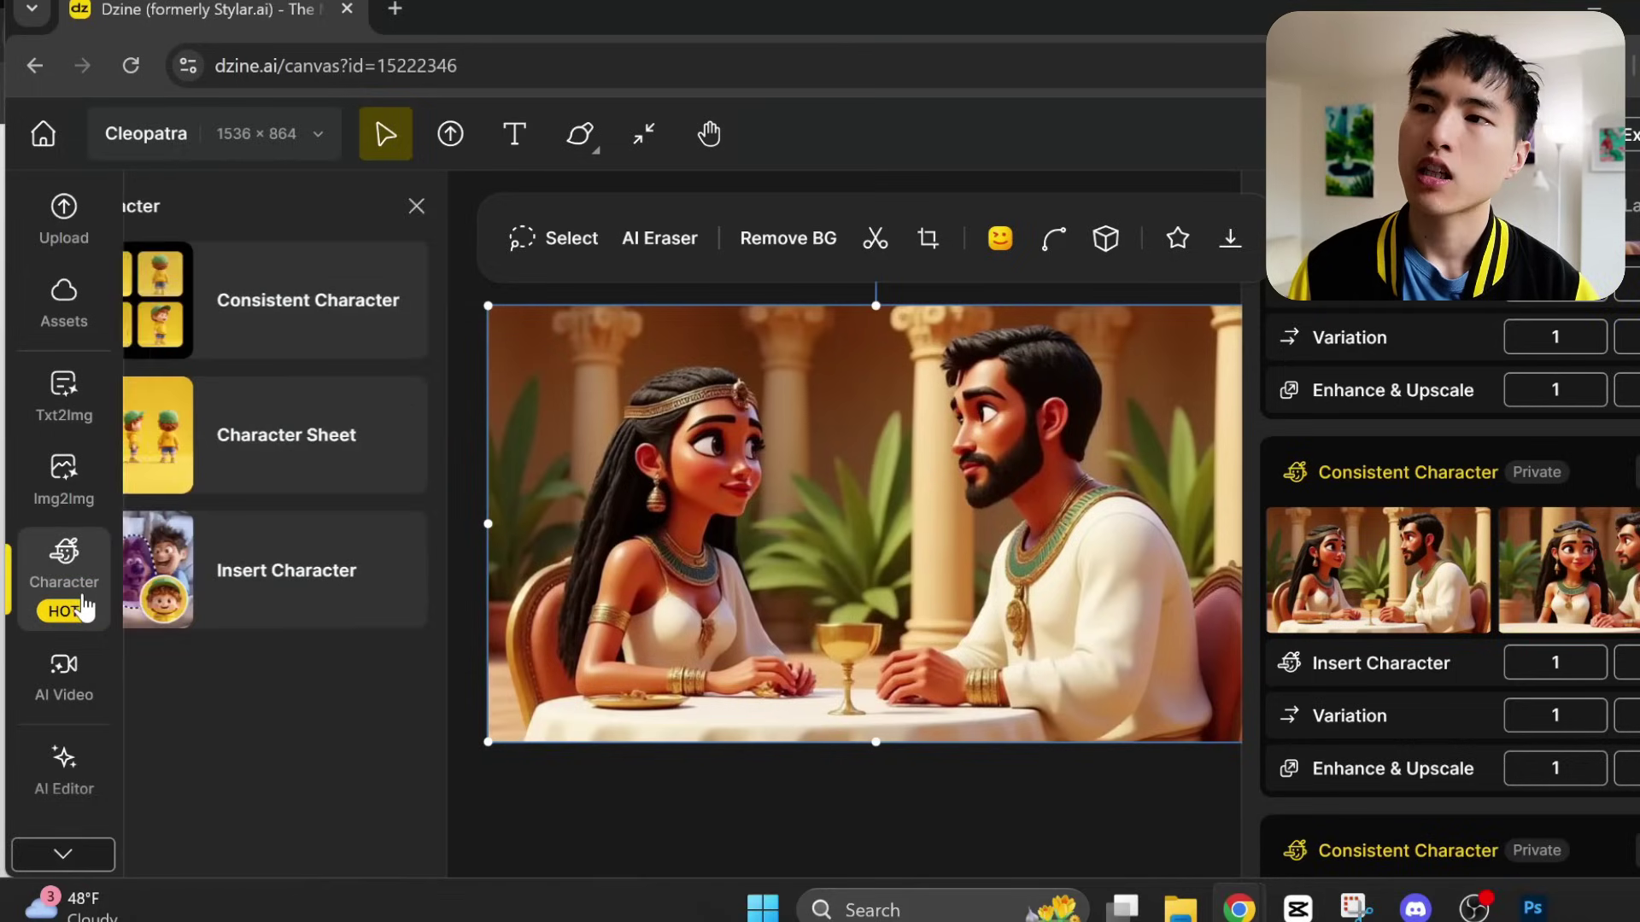
# - In Insert Character, paint over the bearded man with an enlarged brush stroke
pyautogui.click(346, 623)
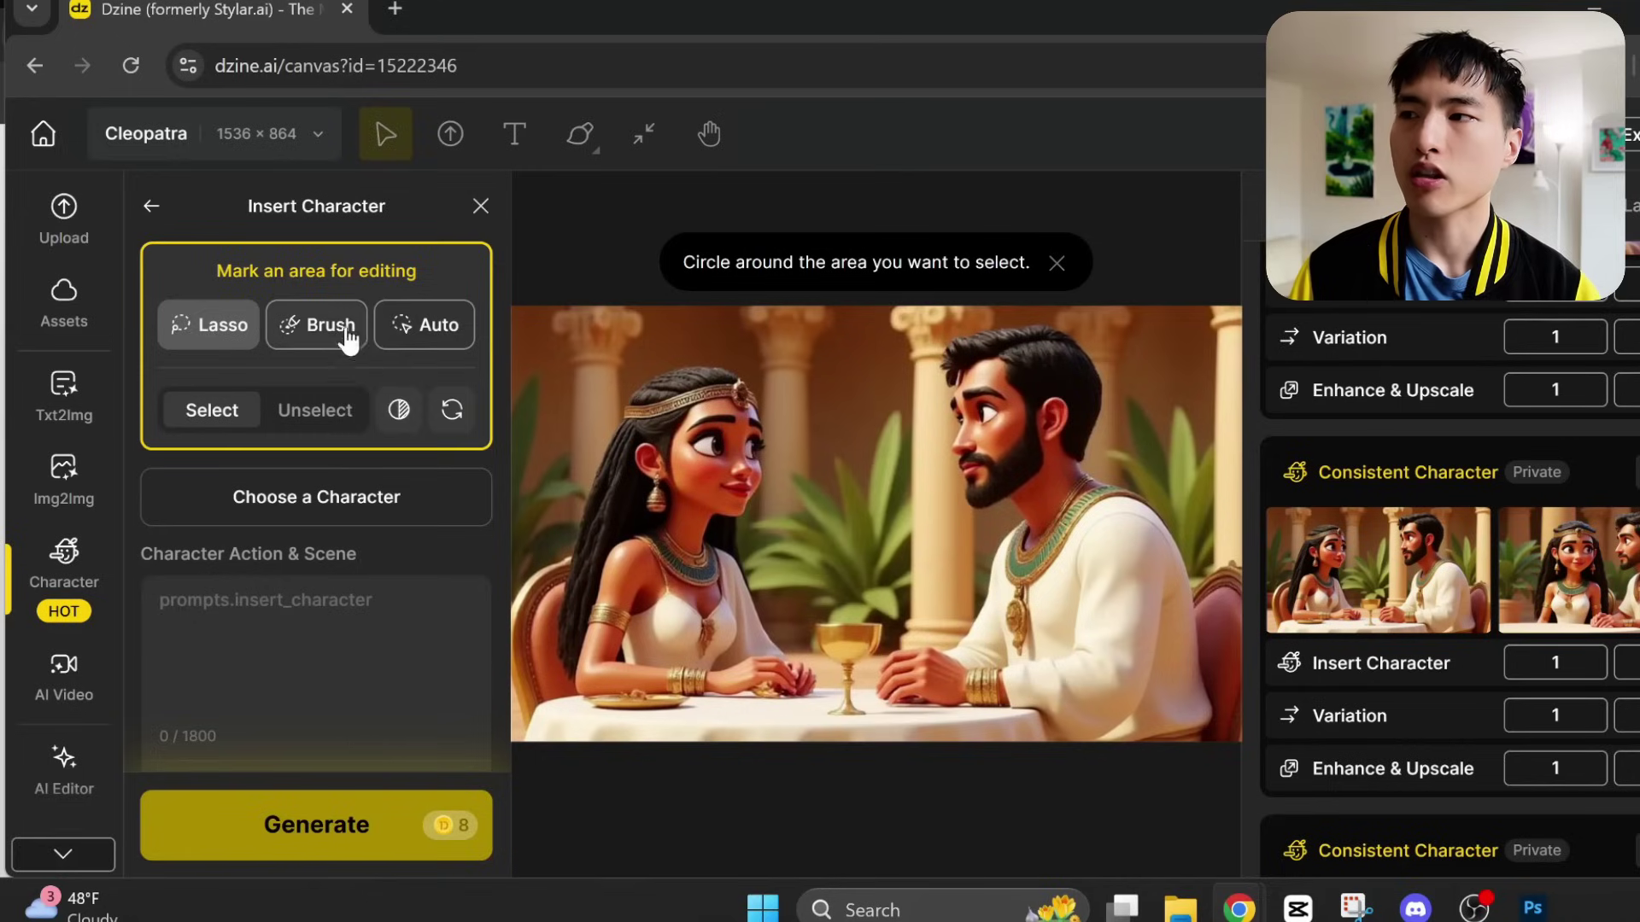
pyautogui.click(324, 340)
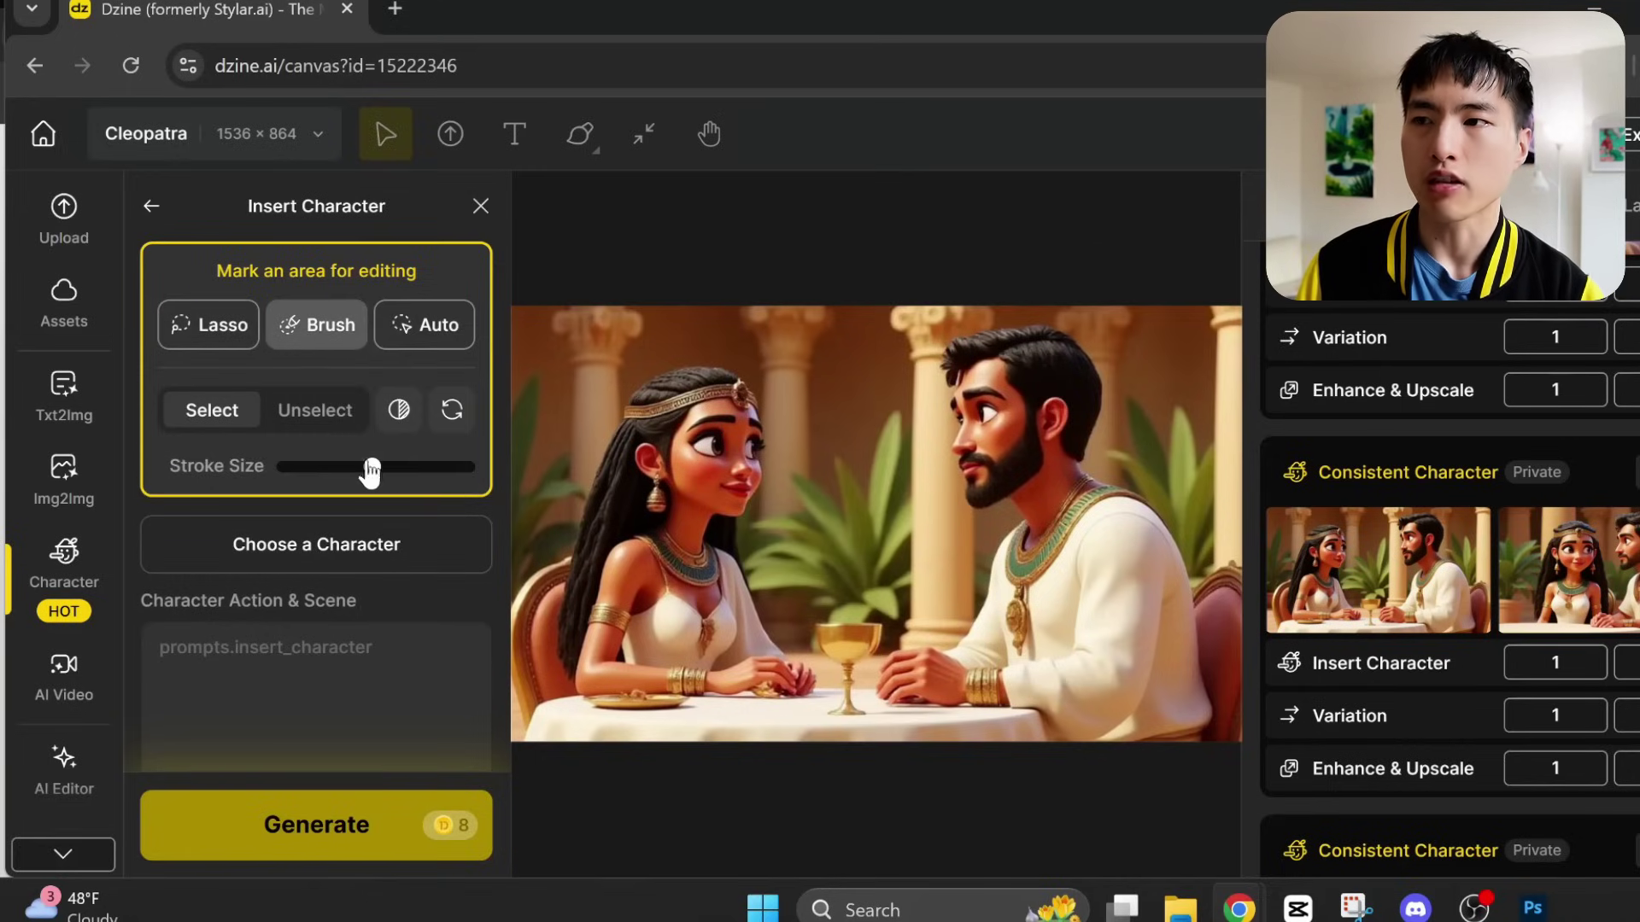
pyautogui.moveTo(371, 467); pyautogui.dragTo(399, 468)
pyautogui.moveTo(1062, 530)
pyautogui.mouseDown()
pyautogui.moveTo(1111, 657)
pyautogui.moveTo(1096, 514)
pyautogui.mouseUp()
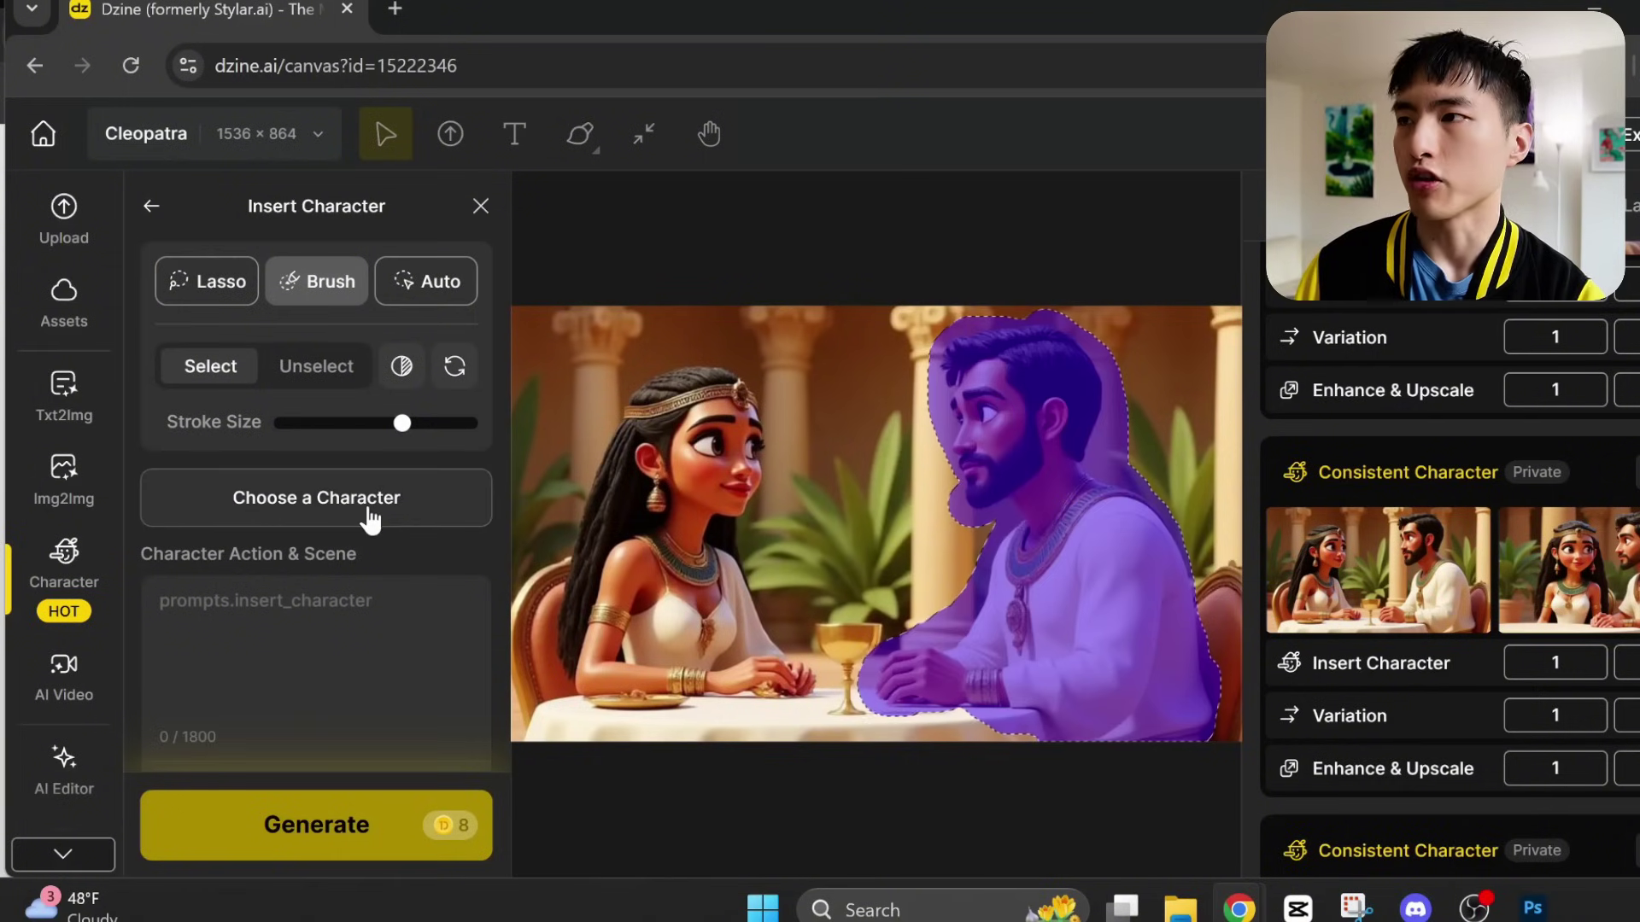
# - Choose the trained Antony character as the replacement and enter the prompt 'Antony'
pyautogui.click(369, 504)
pyautogui.scroll(-2, 700, 632)
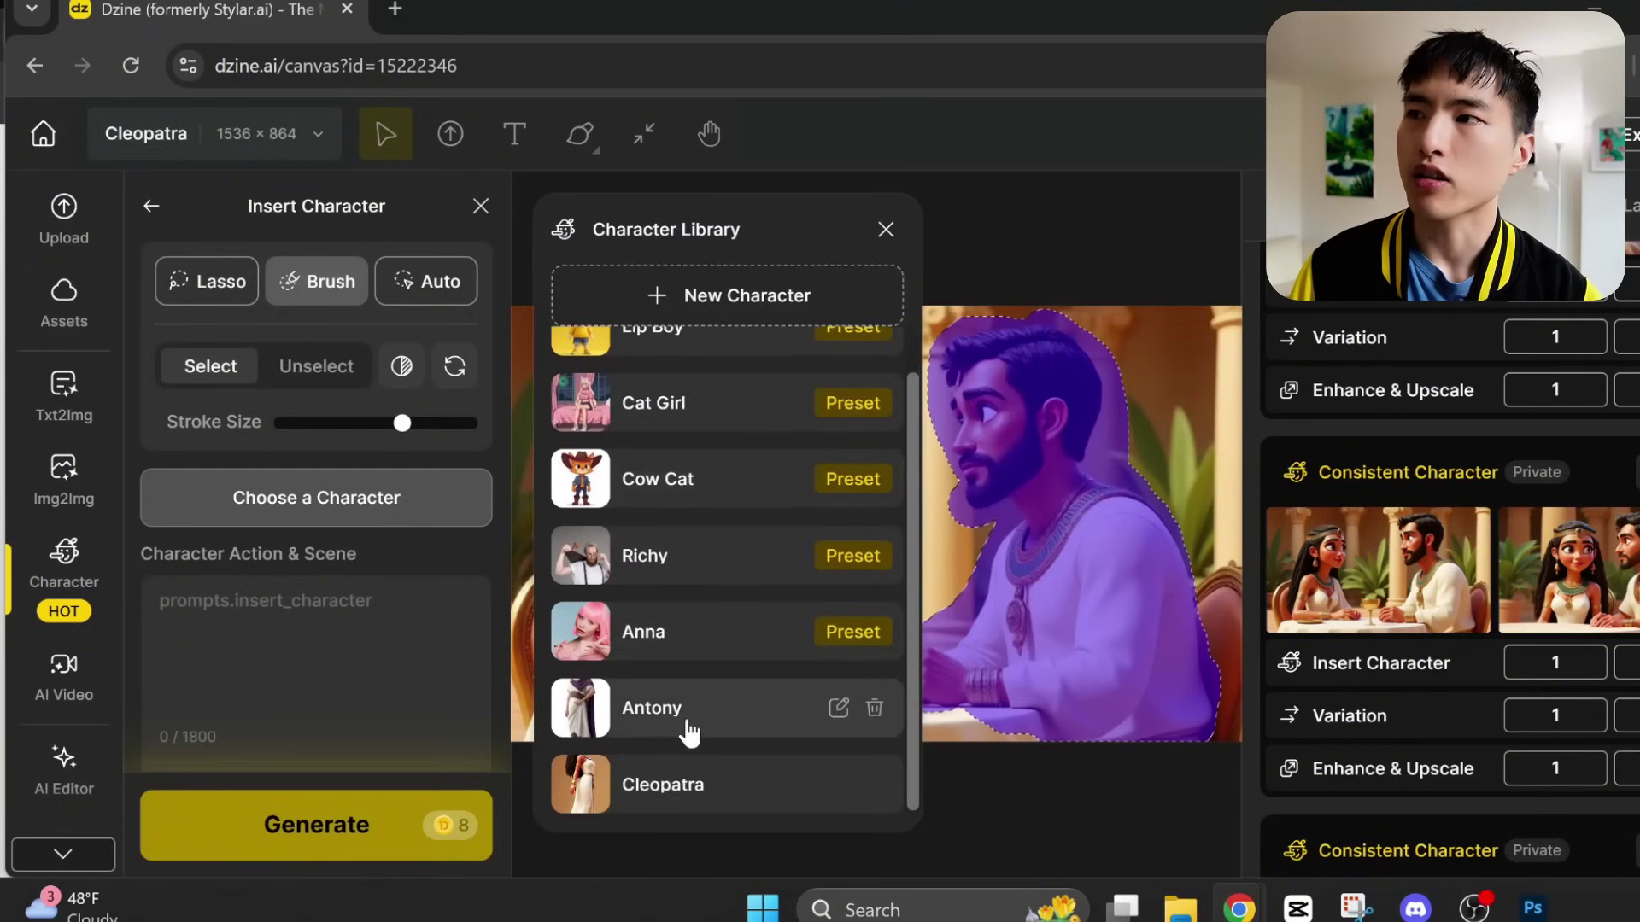
pyautogui.click(688, 732)
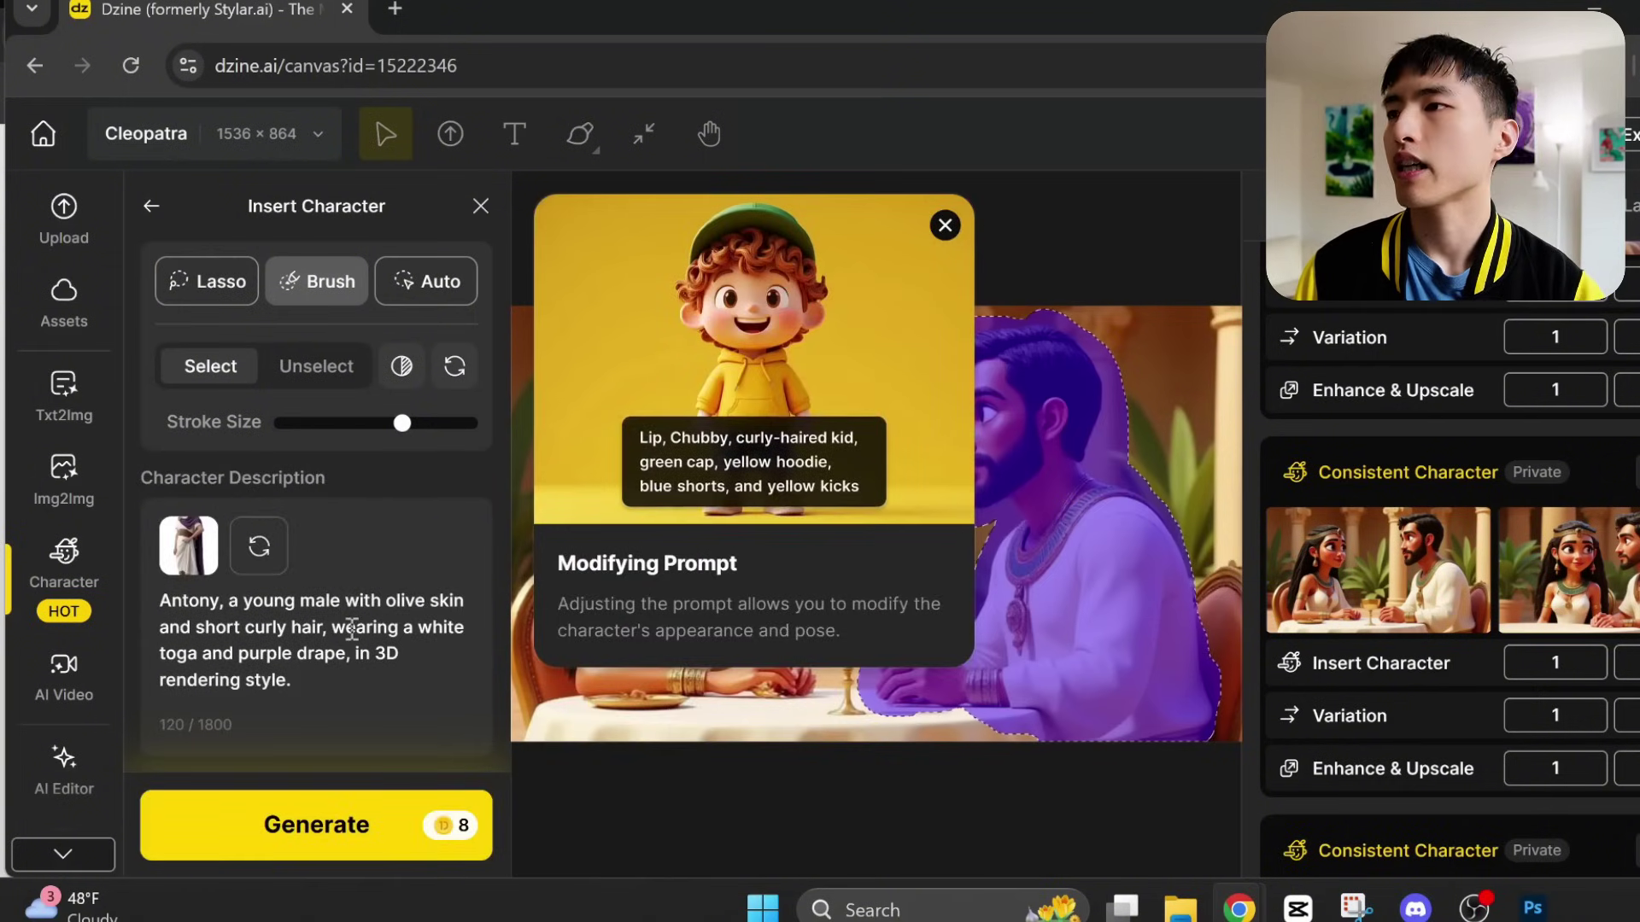
pyautogui.write('Antony')
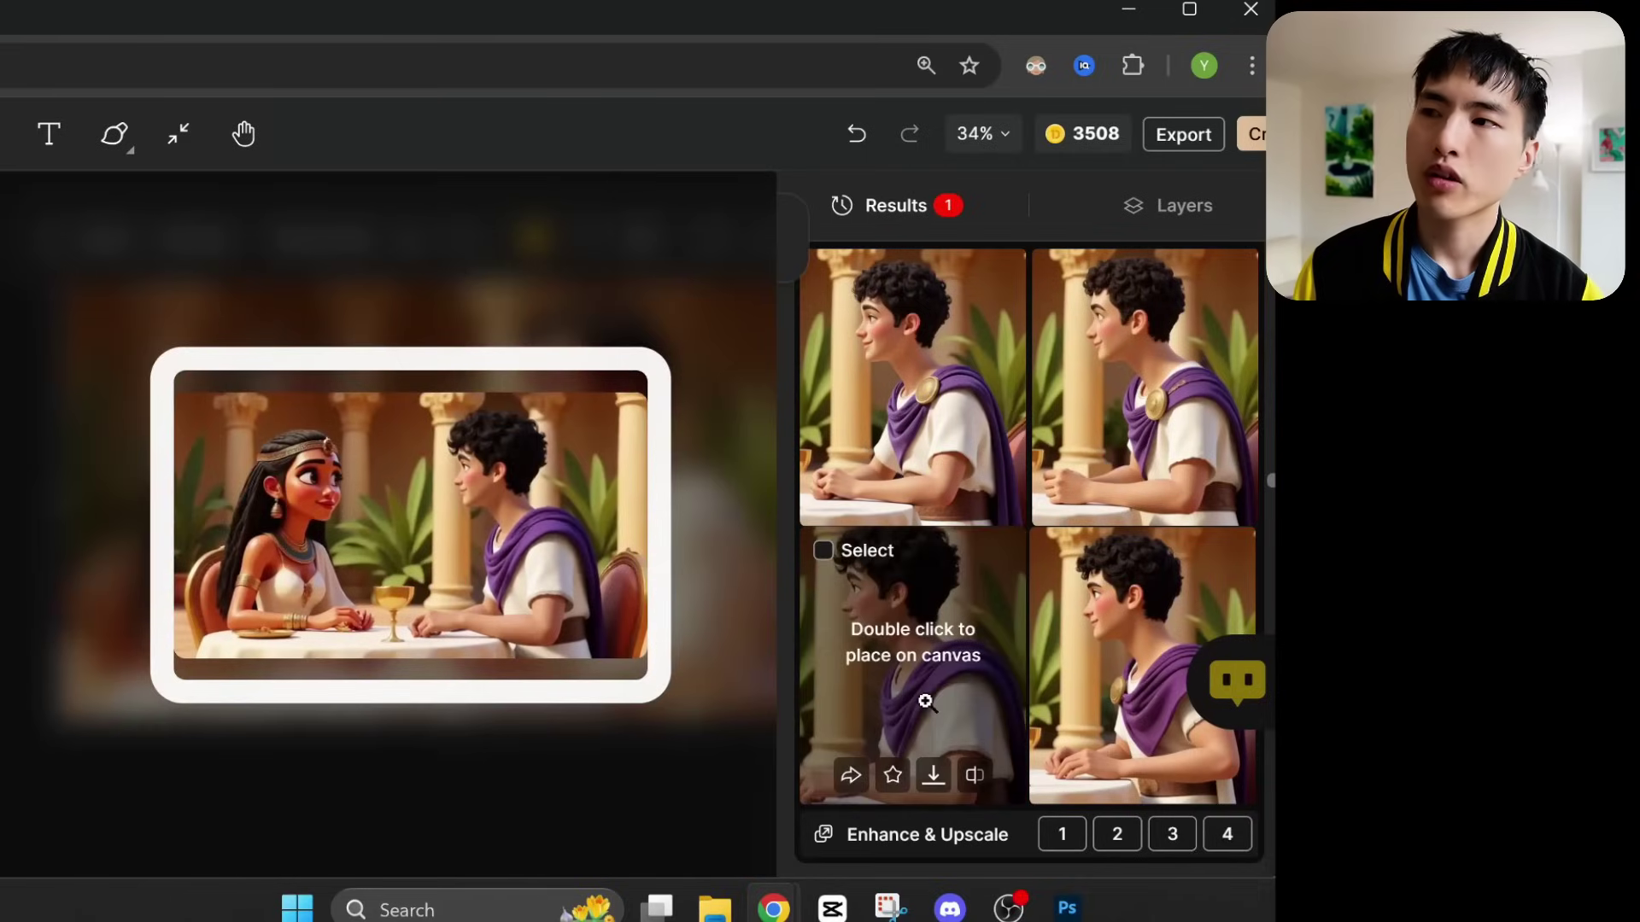
# - Review the Insert Character results showing Antony placed opposite Cleopatra at dinner
pyautogui.moveTo(1113, 404)
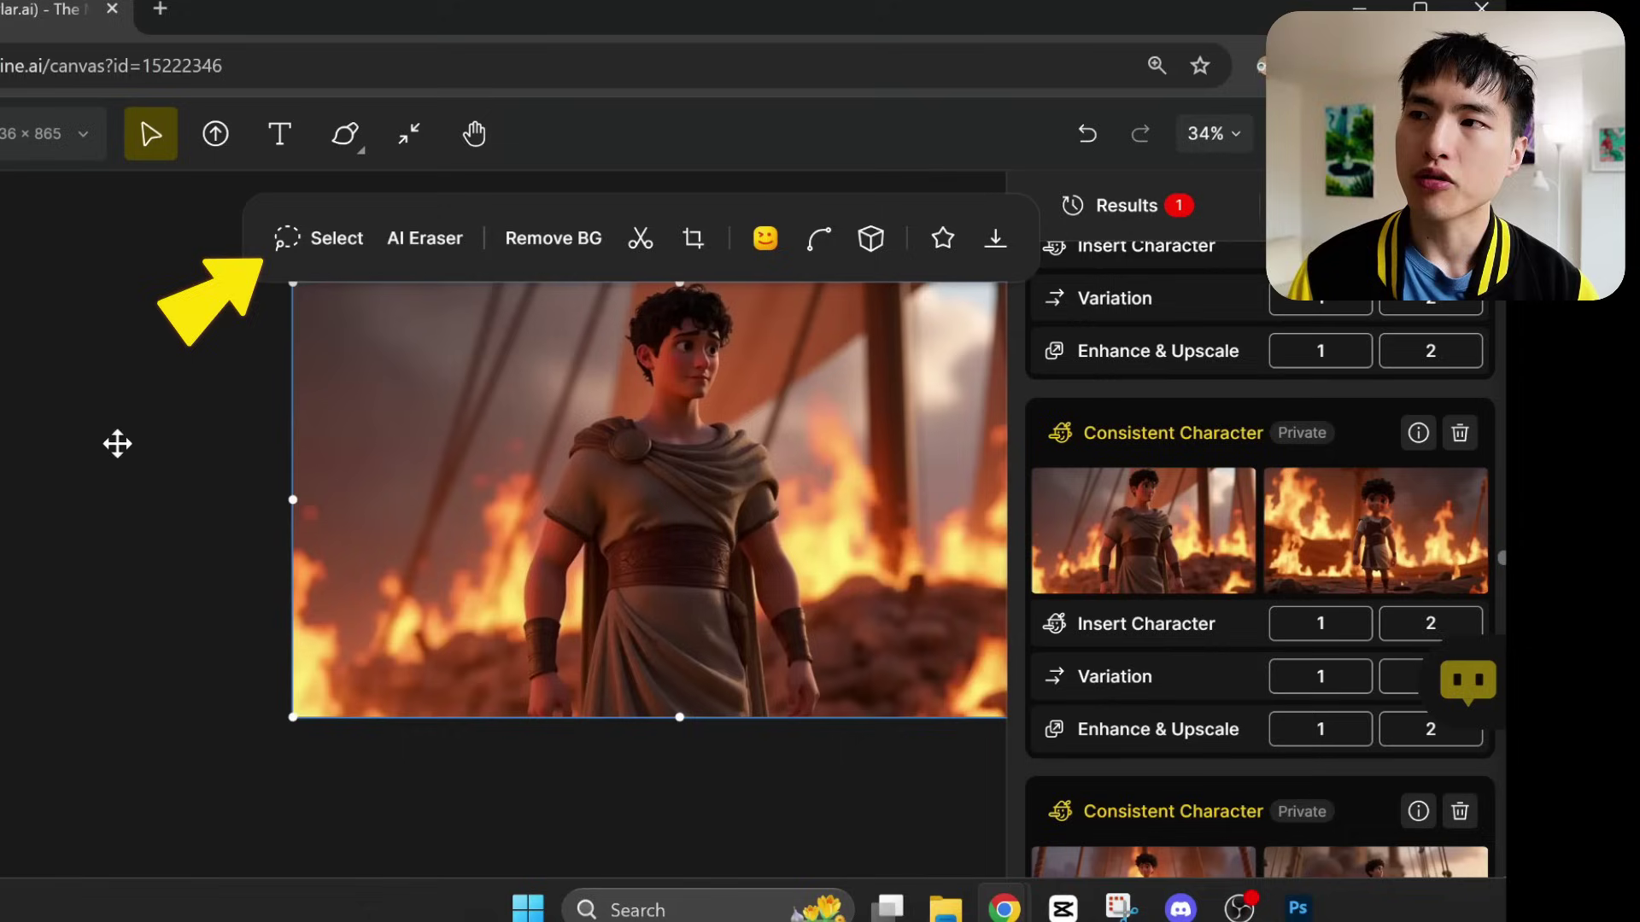
# - Lasso-select Antony's torso in the burning-ship image for a local edit
pyautogui.click(342, 243)
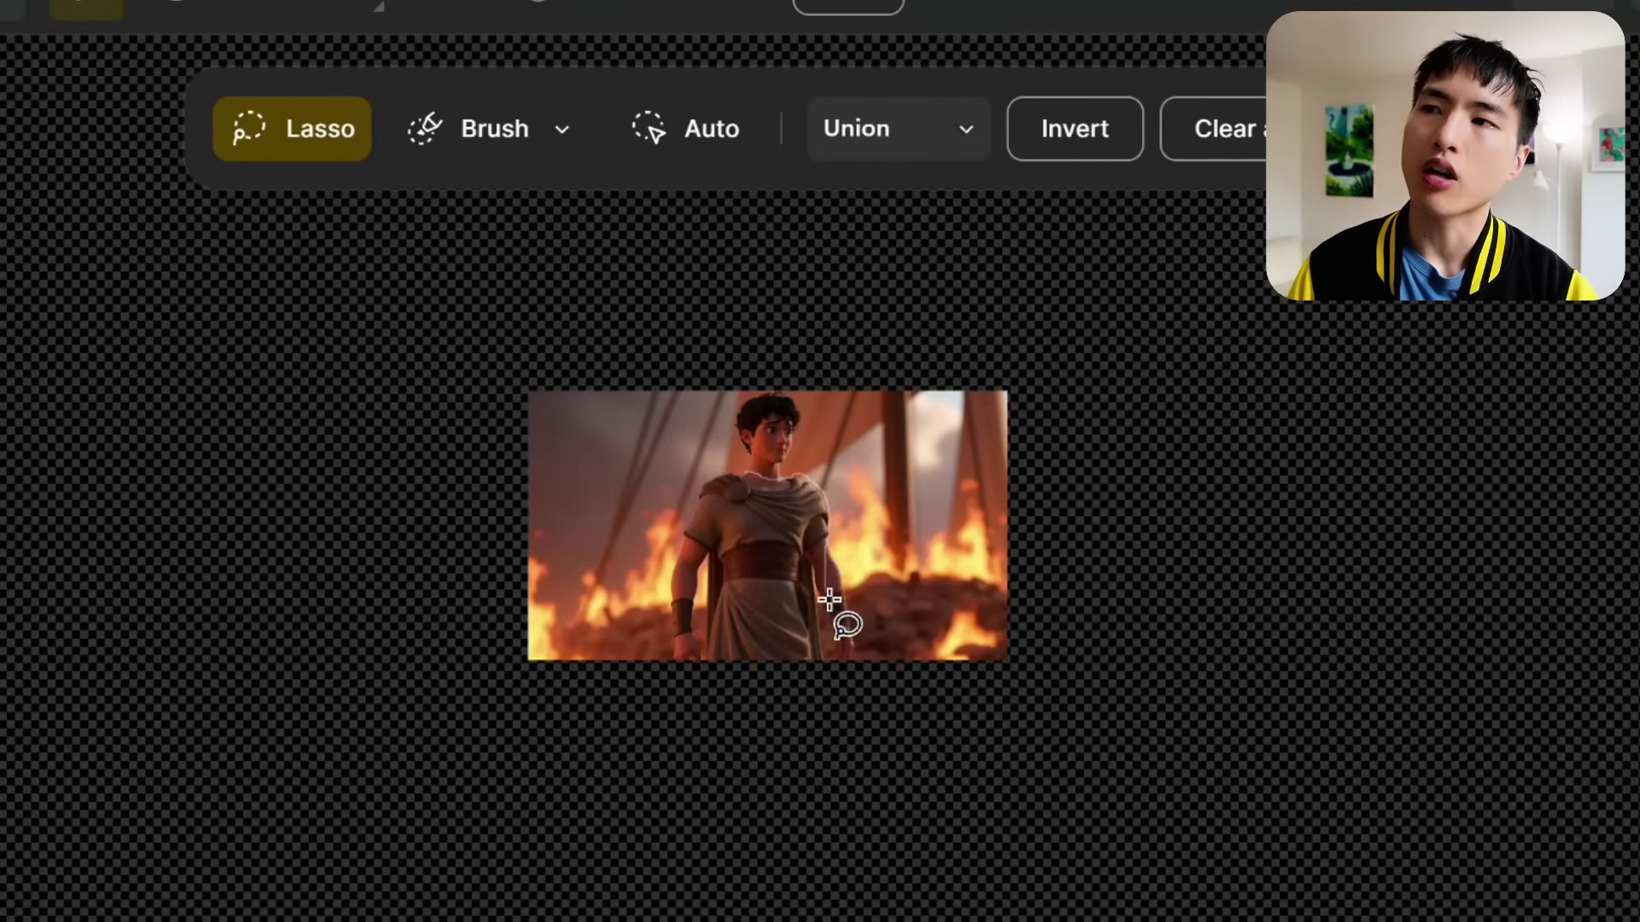
pyautogui.moveTo(829, 601)
pyautogui.mouseDown()
pyautogui.moveTo(827, 652)
pyautogui.moveTo(757, 472)
pyautogui.mouseUp()
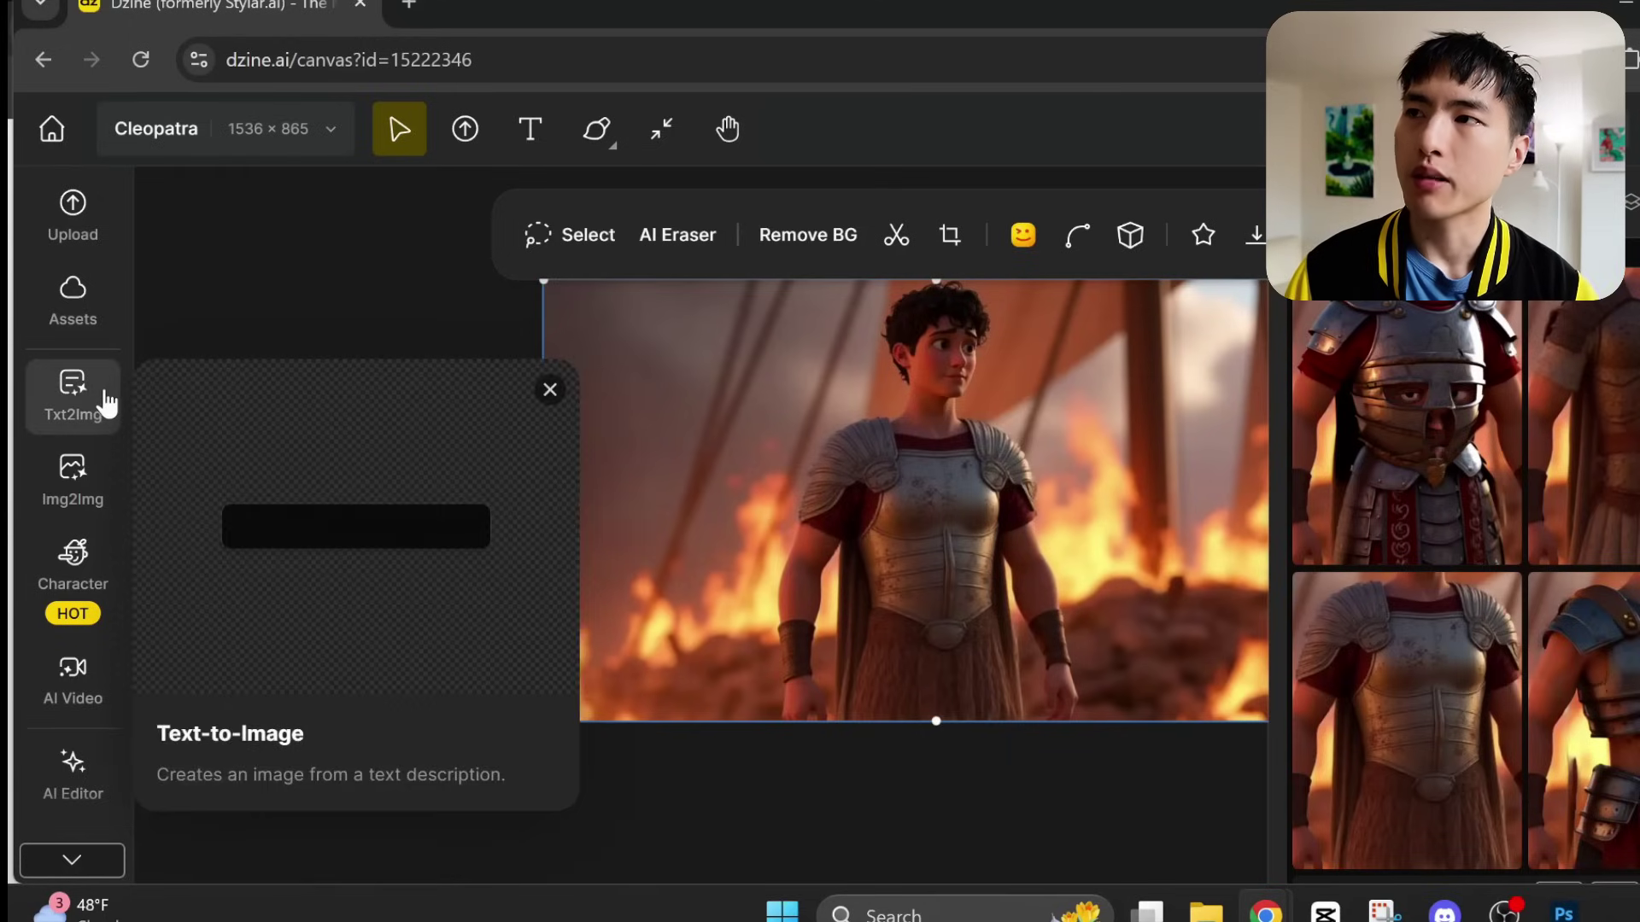
# - Paste the pyramids, palm trees and turquoise pool description into Txt2Img
pyautogui.click(102, 402)
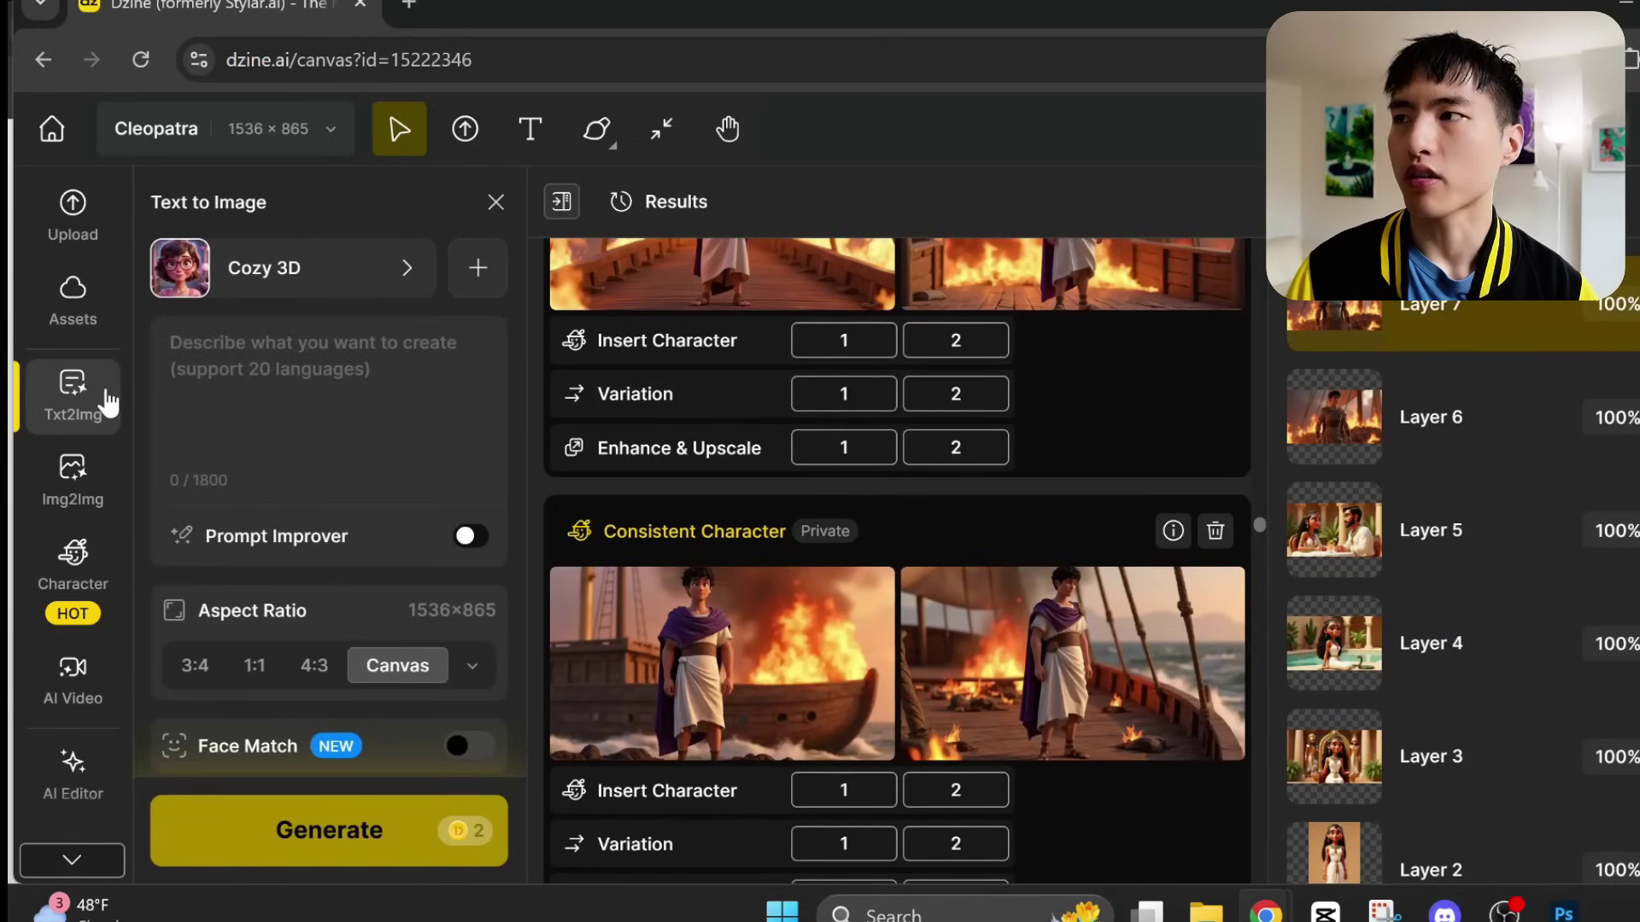
pyautogui.click(376, 427)
pyautogui.hotkey('ctrl', 'v')
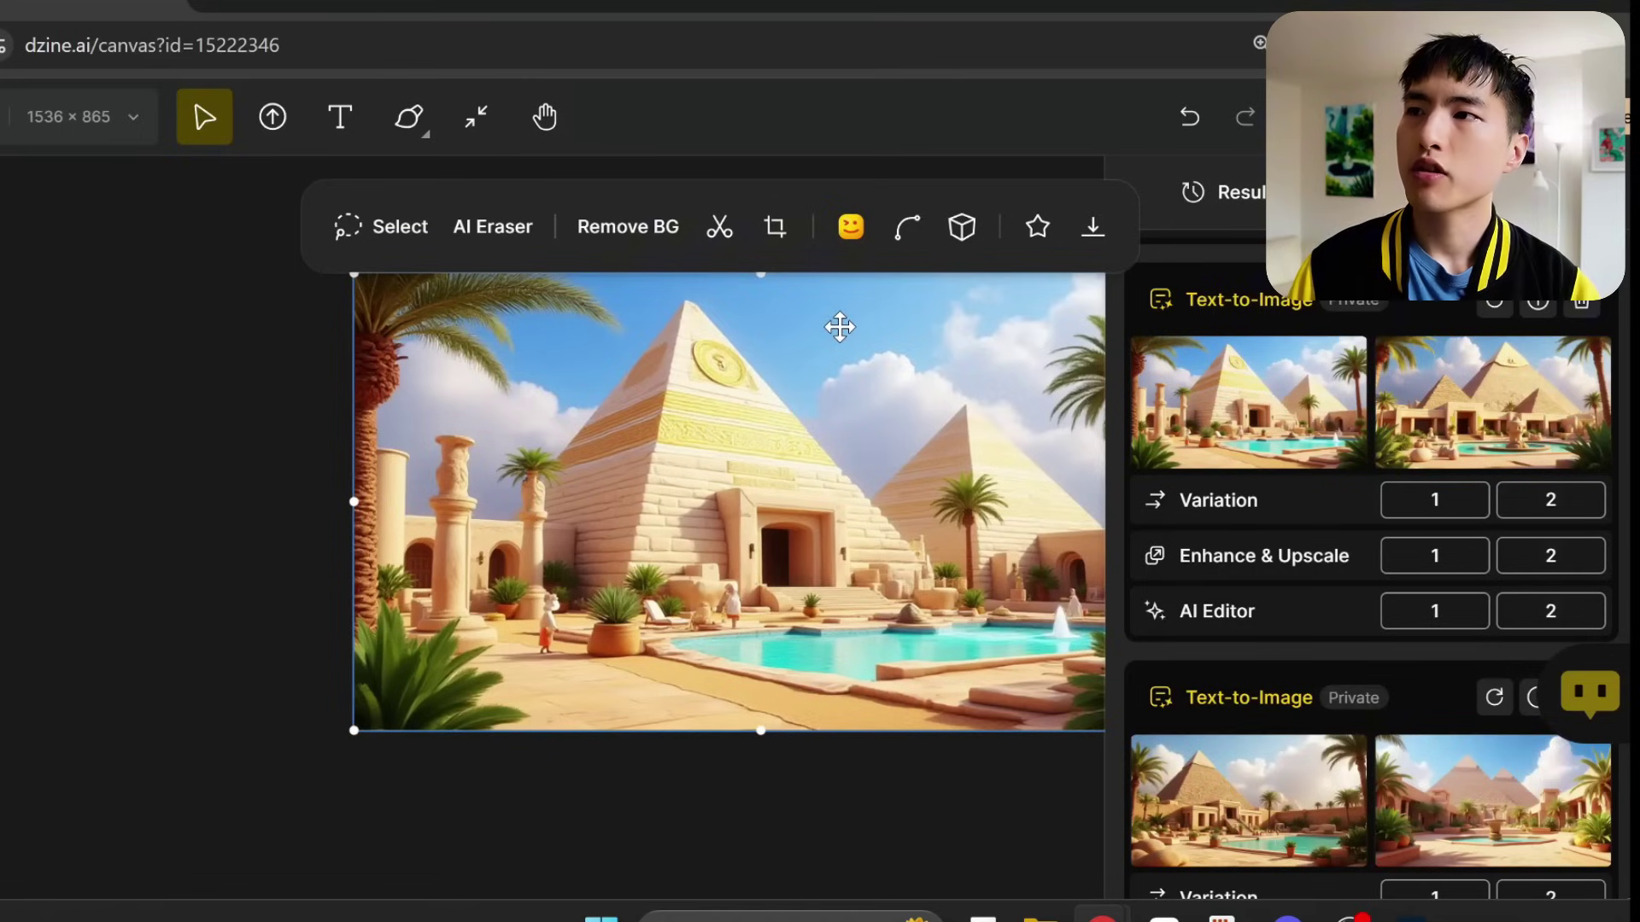
# - Save the pyramid image as a 2x upscaled PNG and bring the images folder into view
pyautogui.rightClick(840, 327)
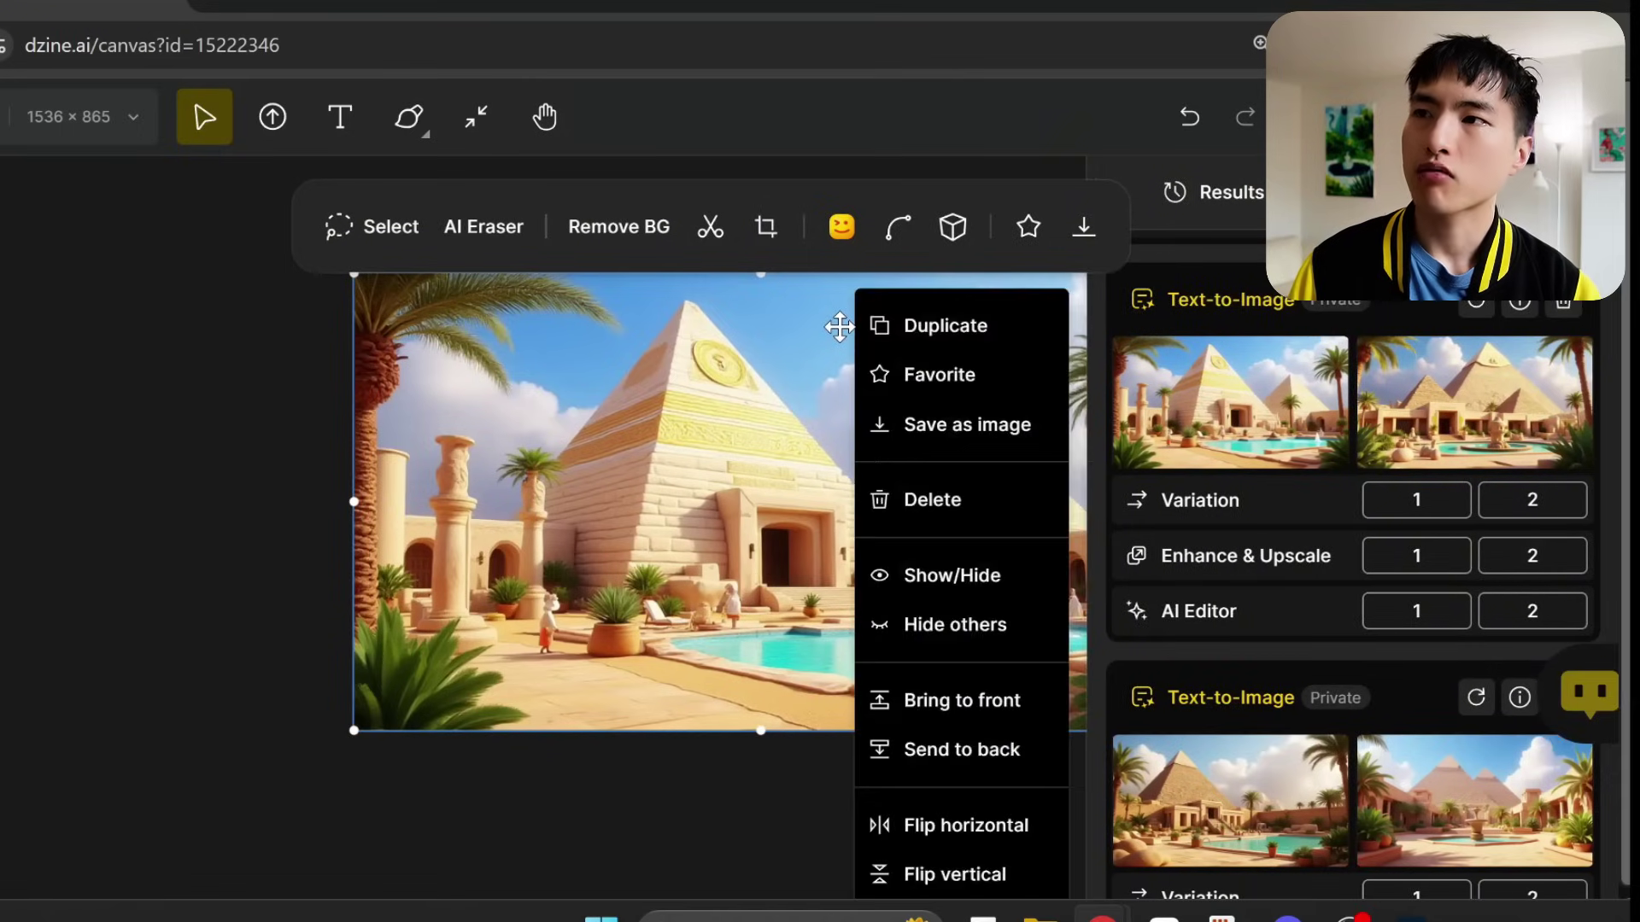
pyautogui.click(962, 427)
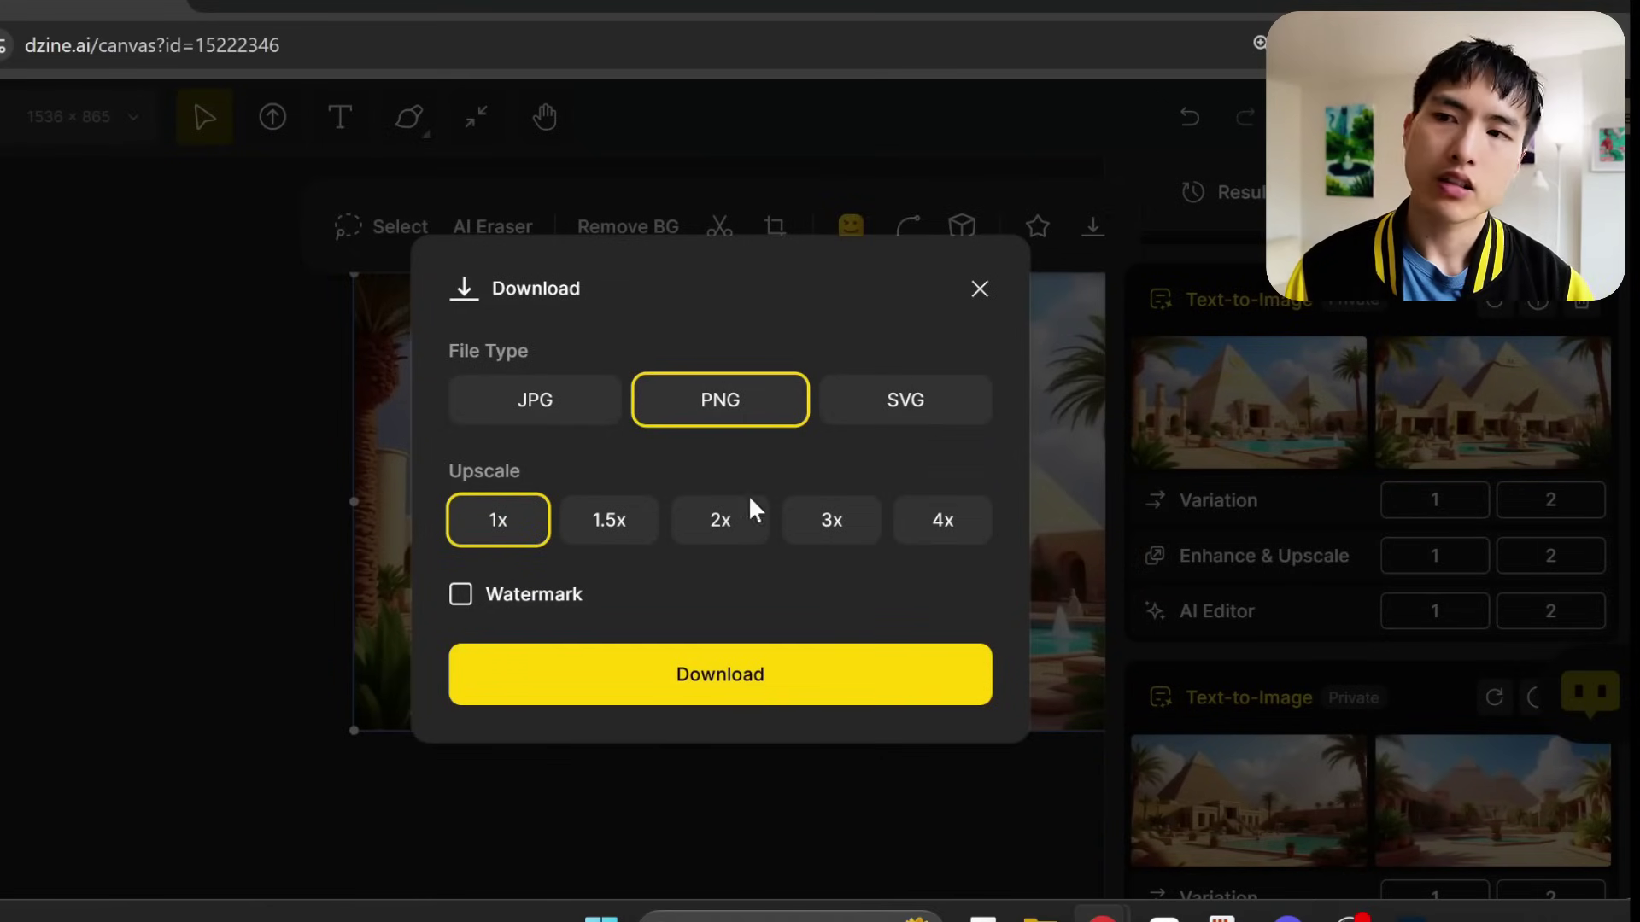
pyautogui.click(724, 525)
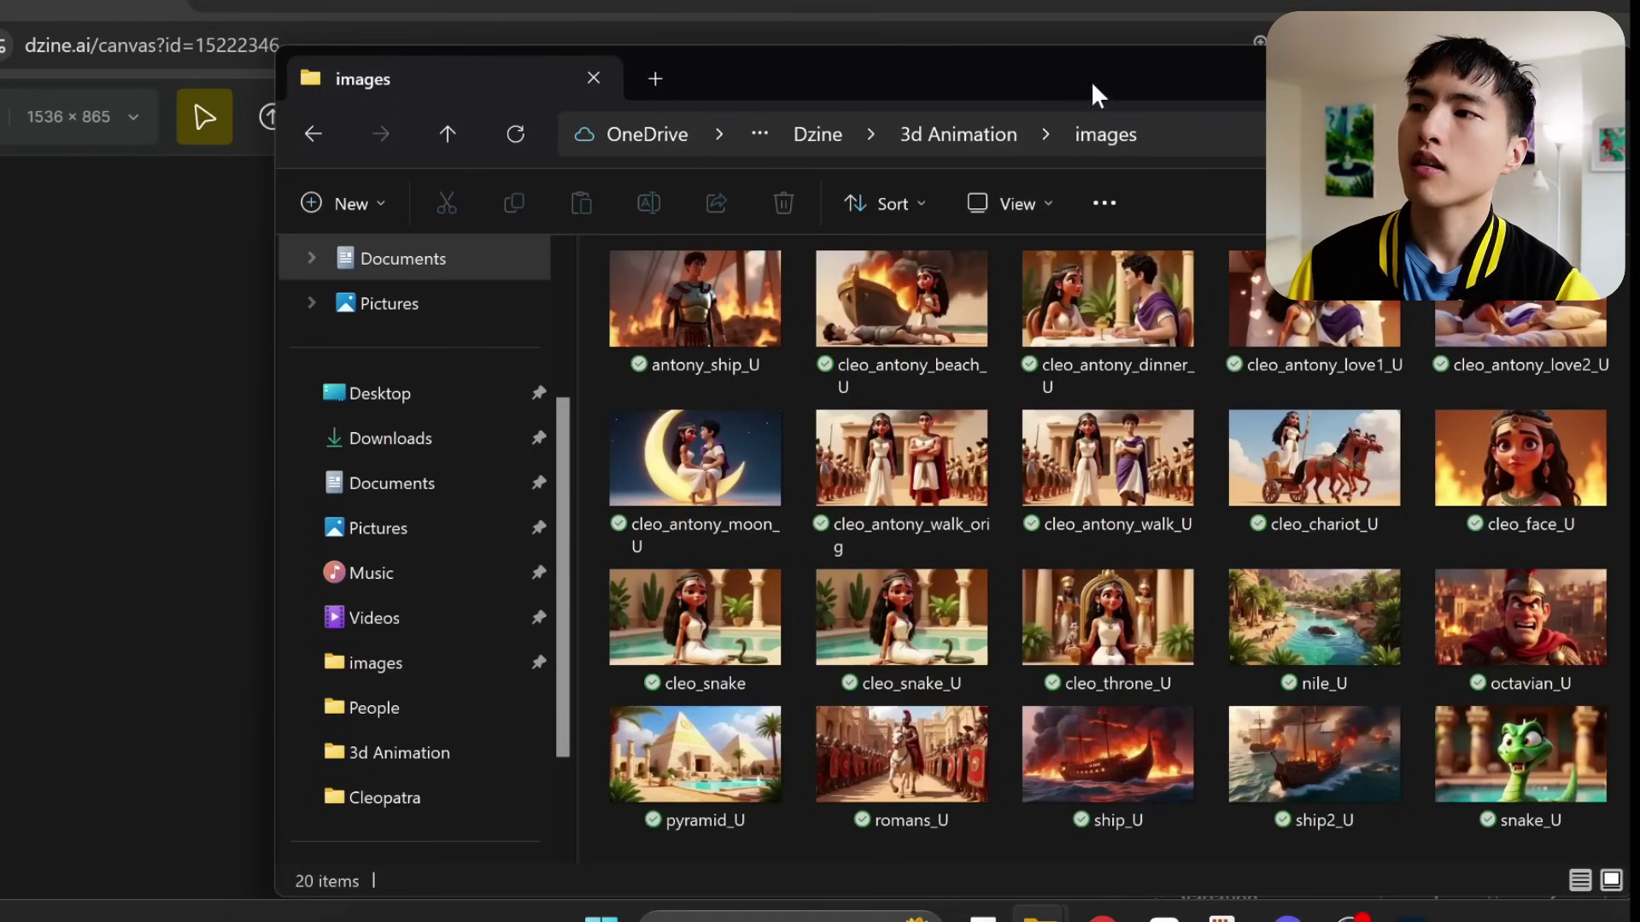
pyautogui.moveTo(1089, 80); pyautogui.dragTo(1018, 55)
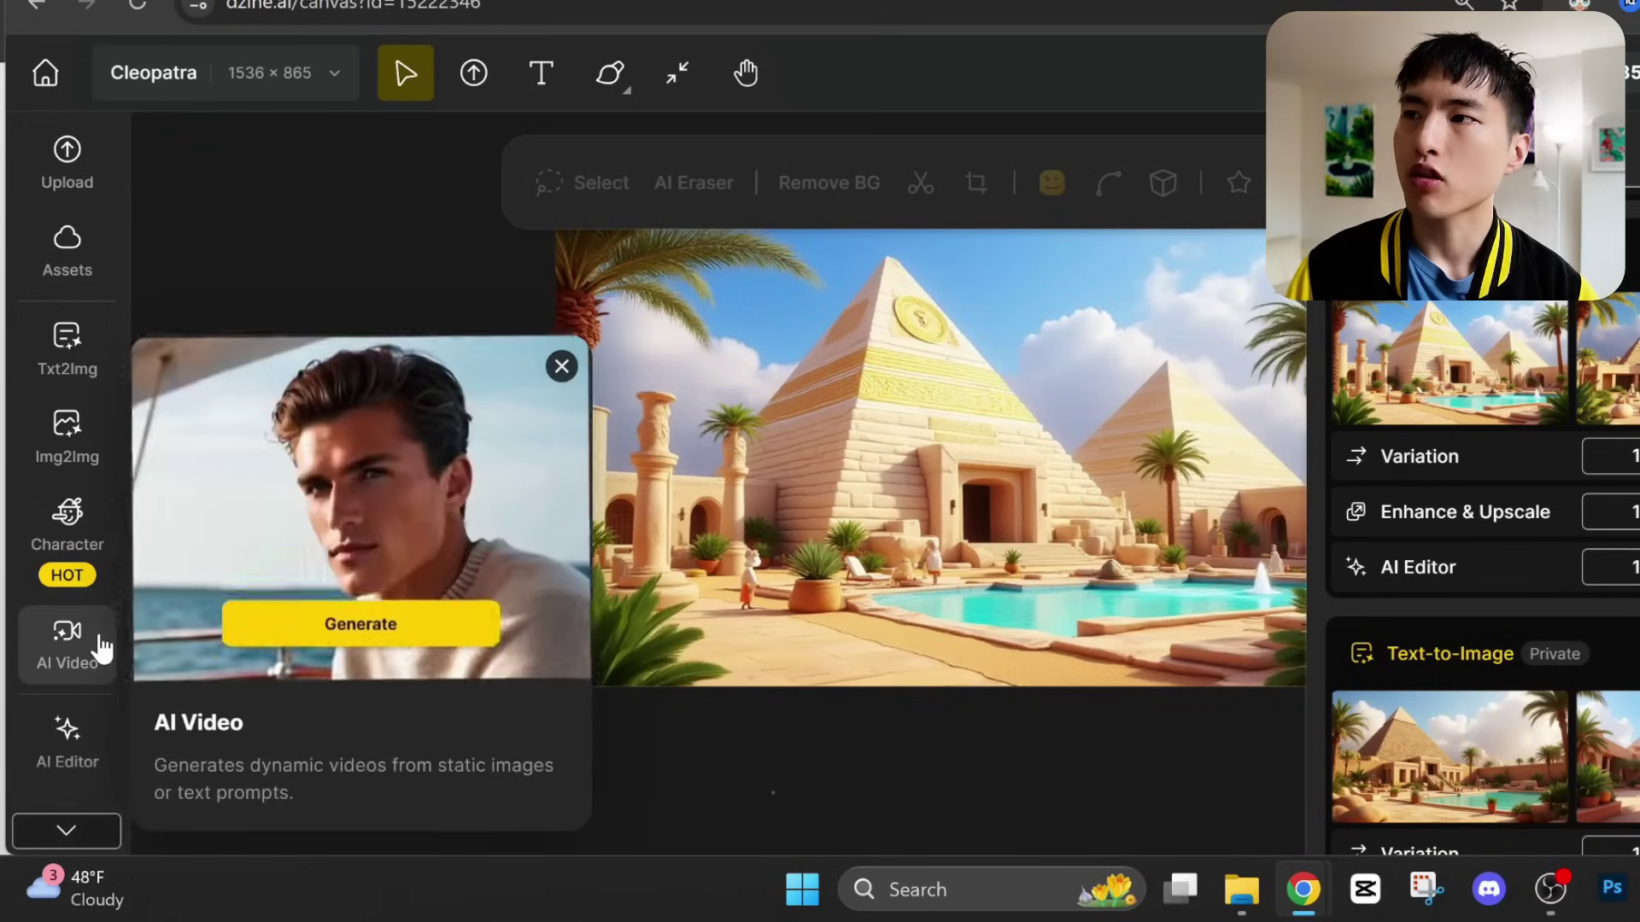
# - Load cleo_antony_dinner_U into AI Video and replace the motion prompt with the hand-holding one
pyautogui.click(99, 647)
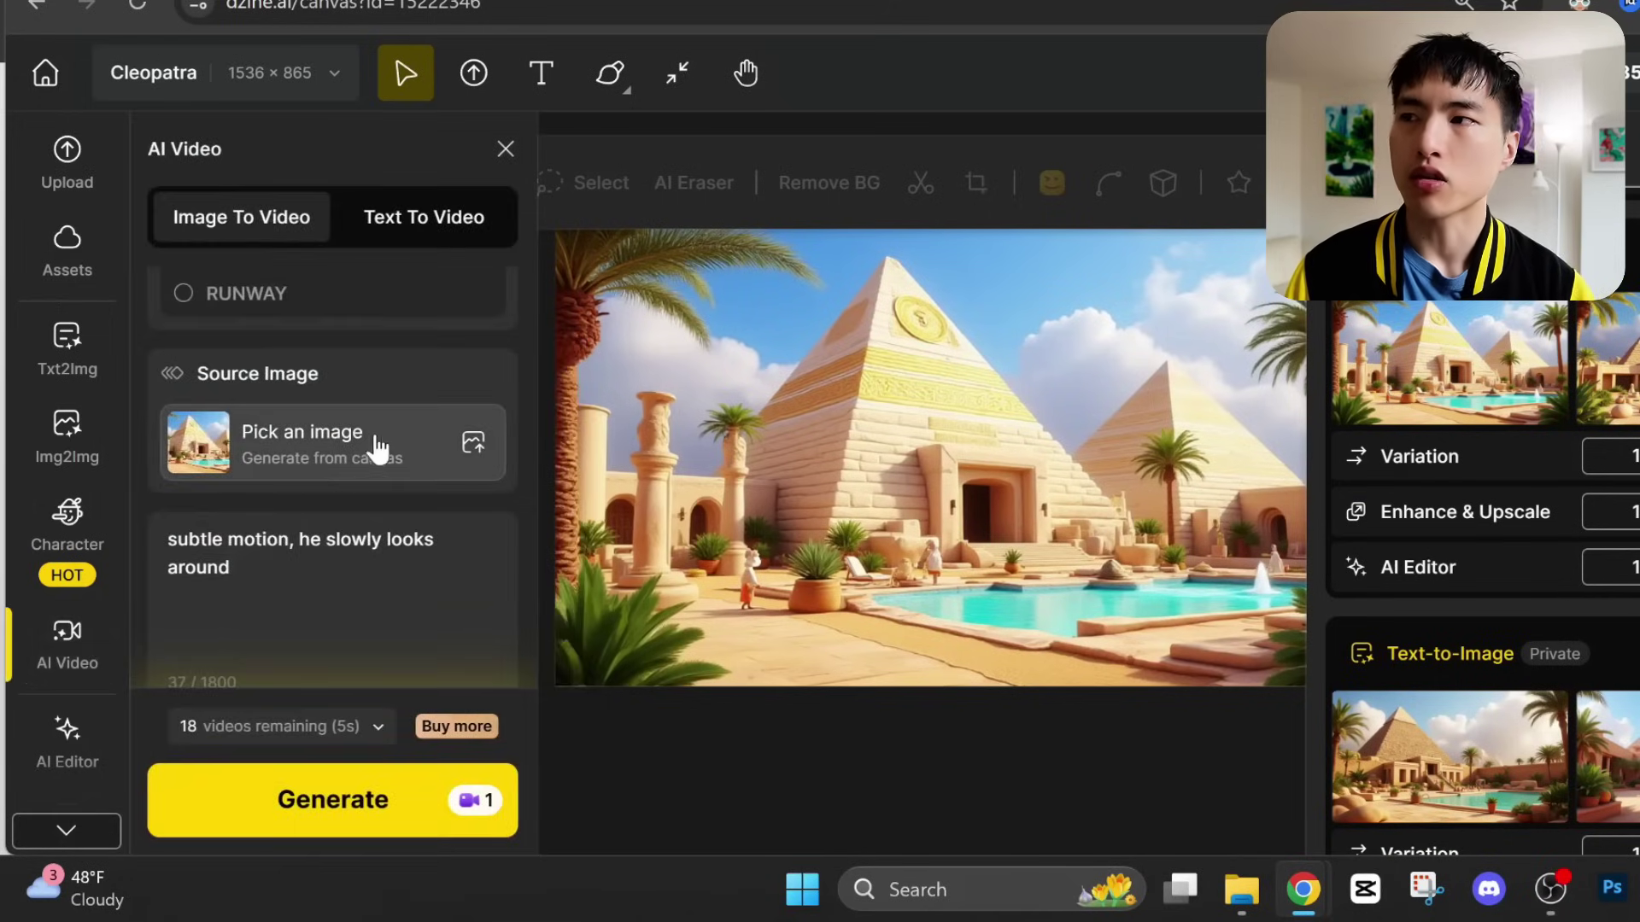
pyautogui.click(392, 444)
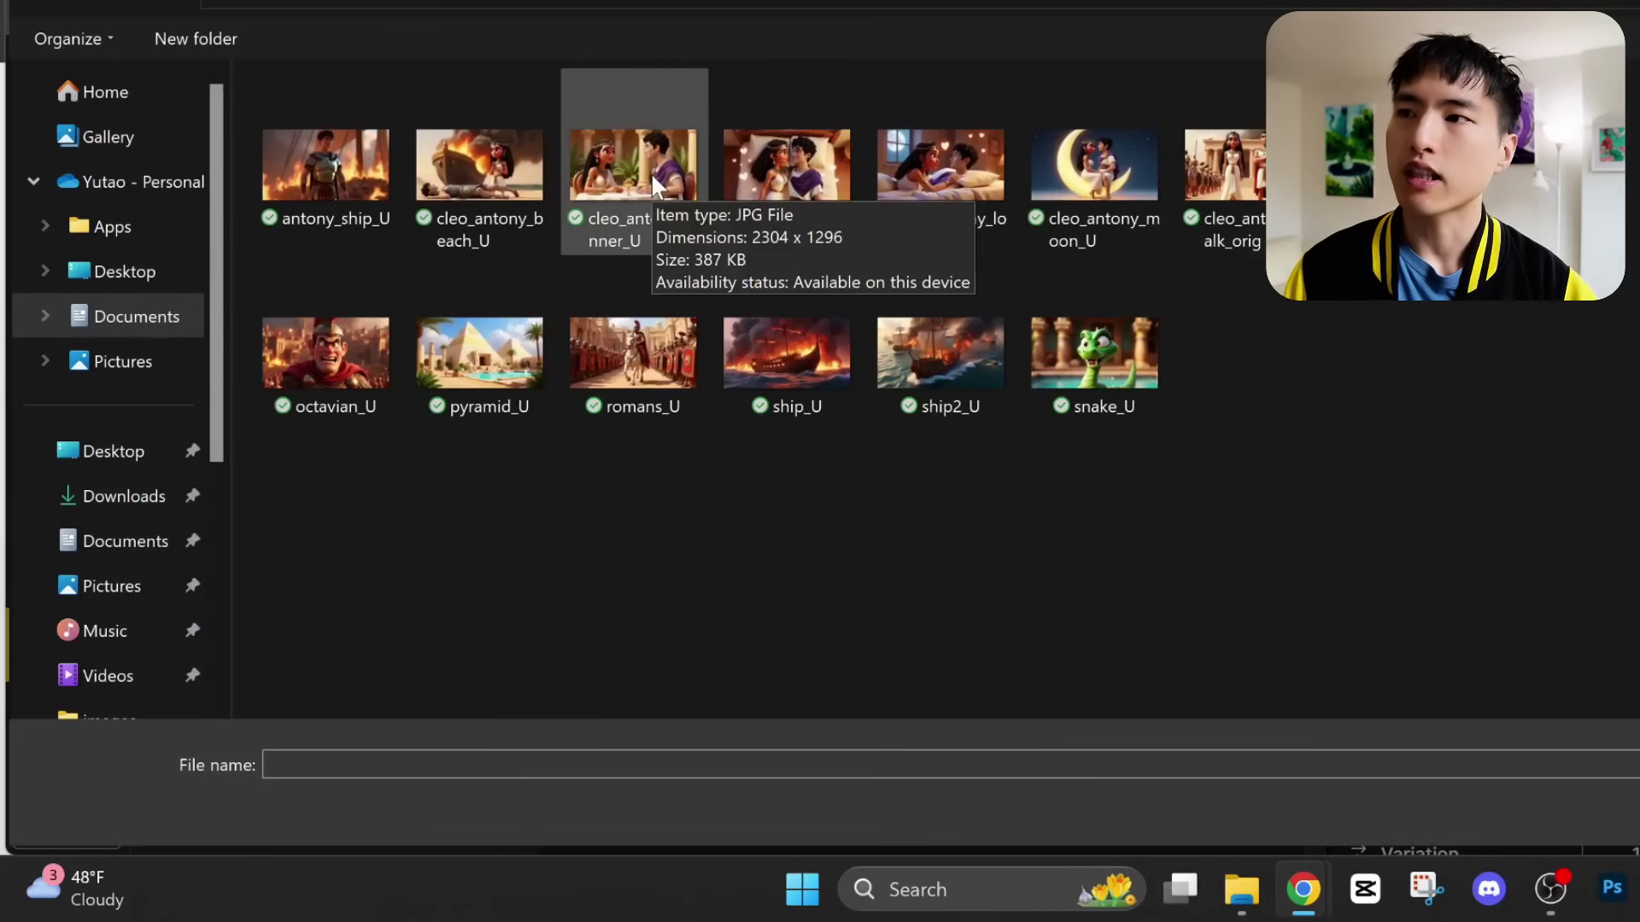
pyautogui.doubleClick(650, 172)
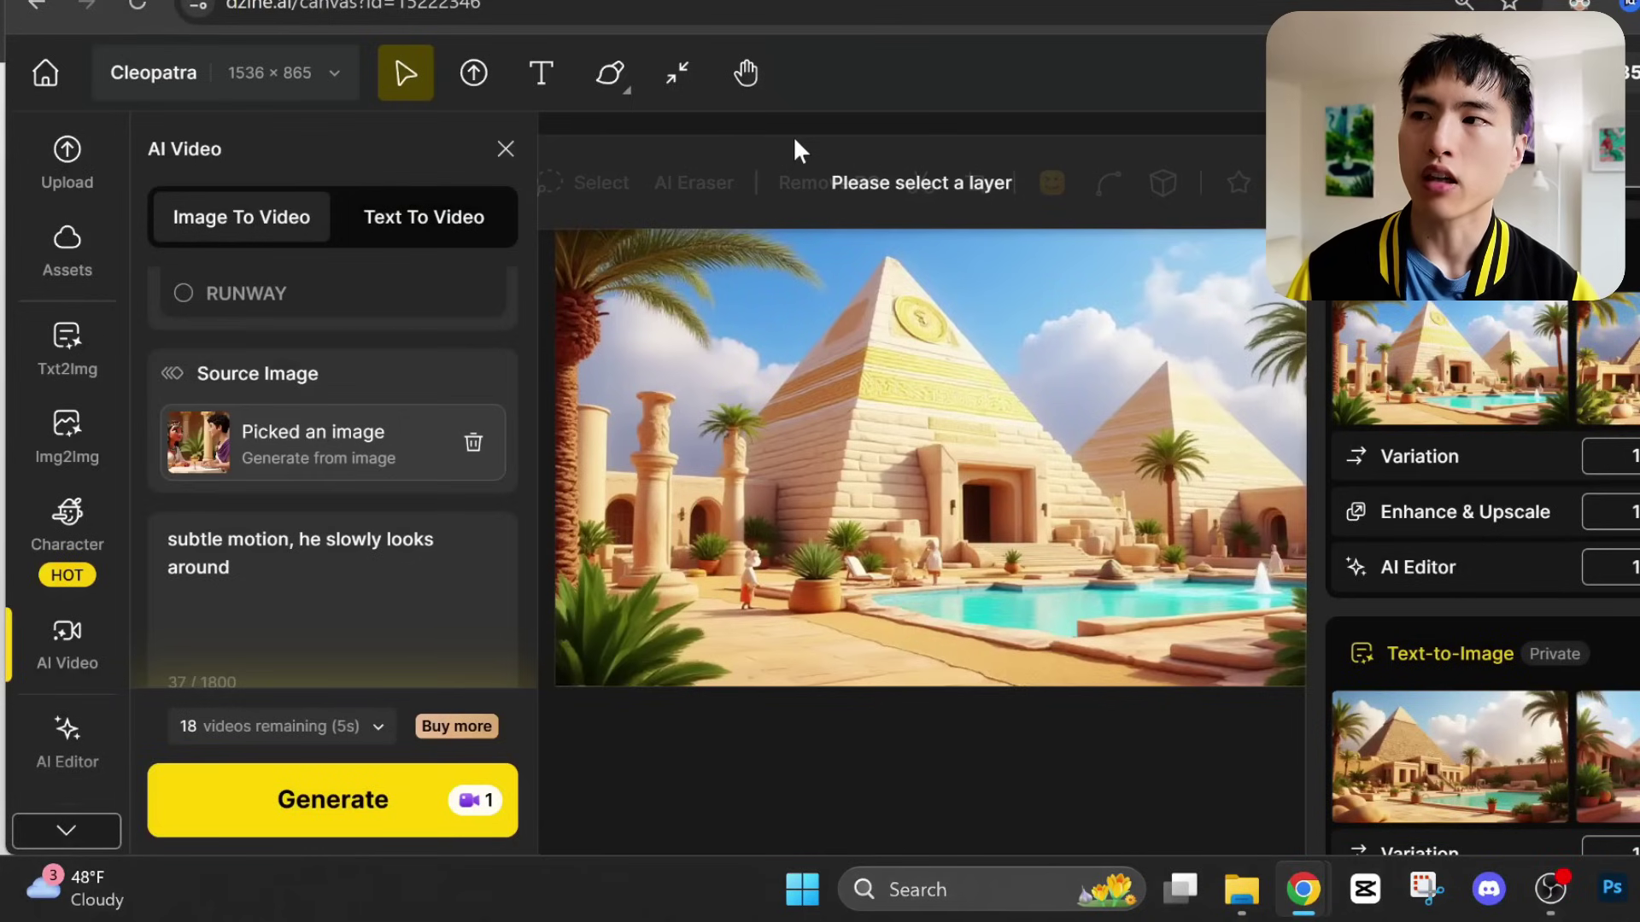
pyautogui.click(512, 623)
pyautogui.hotkey('ctrl', 'a')
pyautogui.write("they look lovingly into each other's eyes, he gently holds her hand")
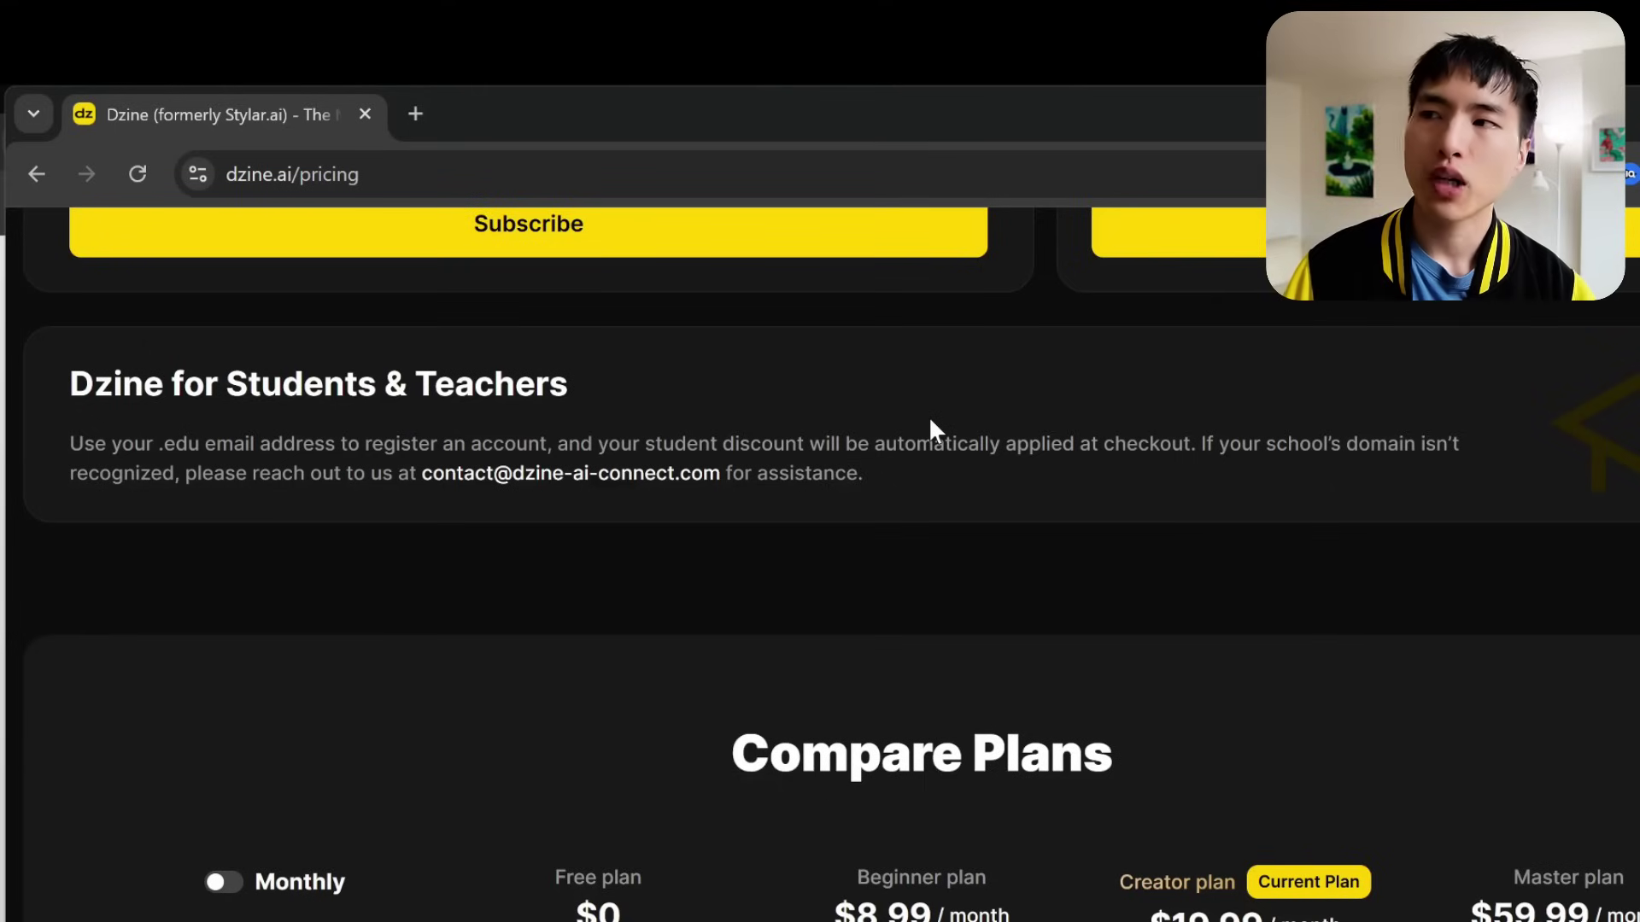
# - Highlight the 'Dzine for Students & Teachers' heading on the pricing page
pyautogui.moveTo(787, 388); pyautogui.dragTo(160, 376)
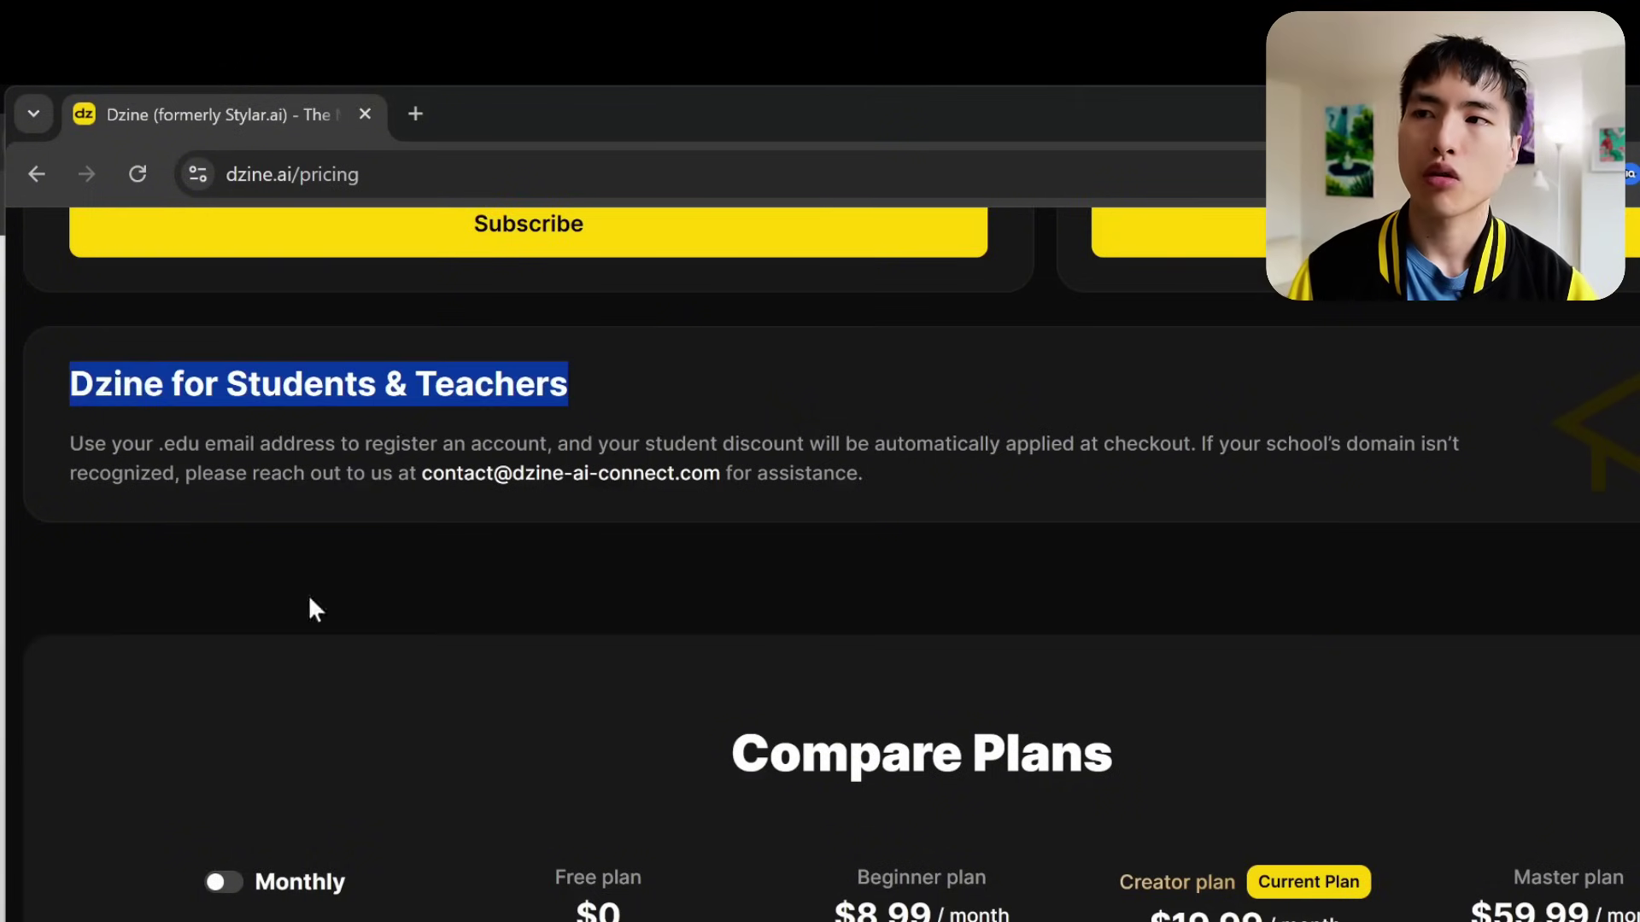